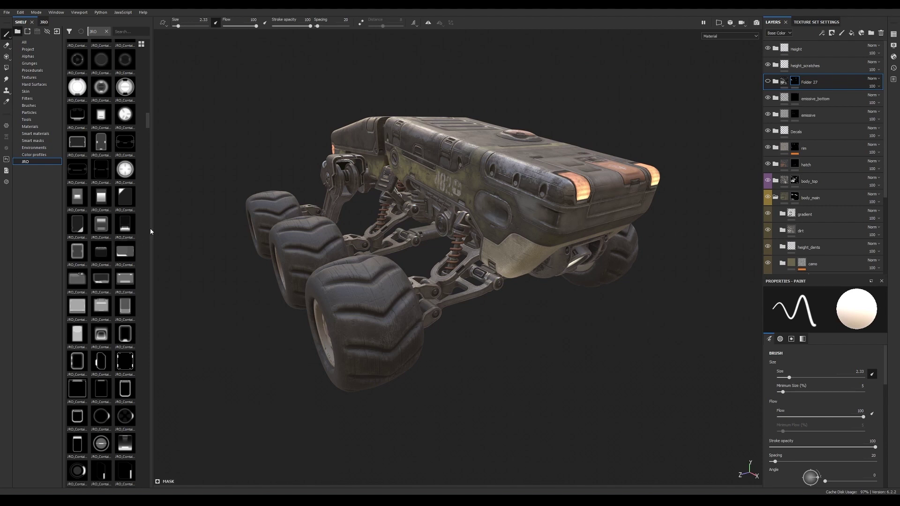
Switch to Iray rendering mode and enable the dome's clear color to replace the environment backdrop
click(57, 13)
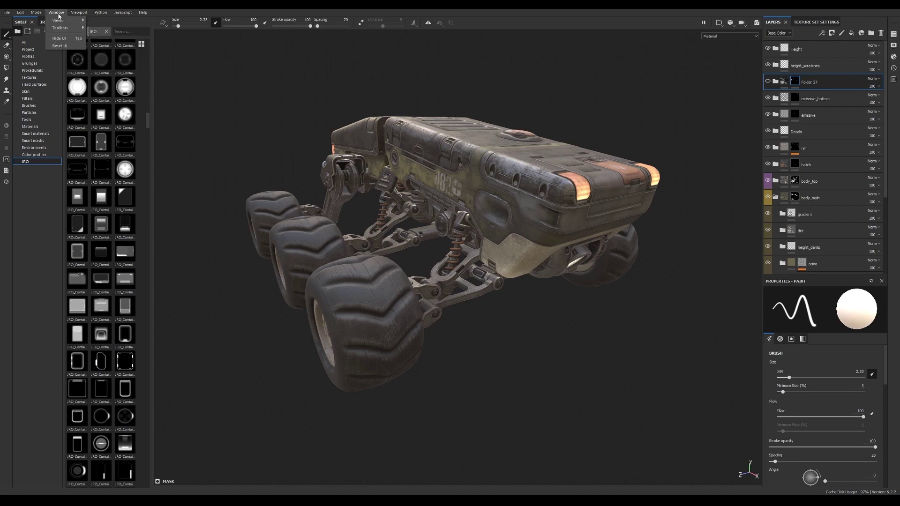
click(40, 27)
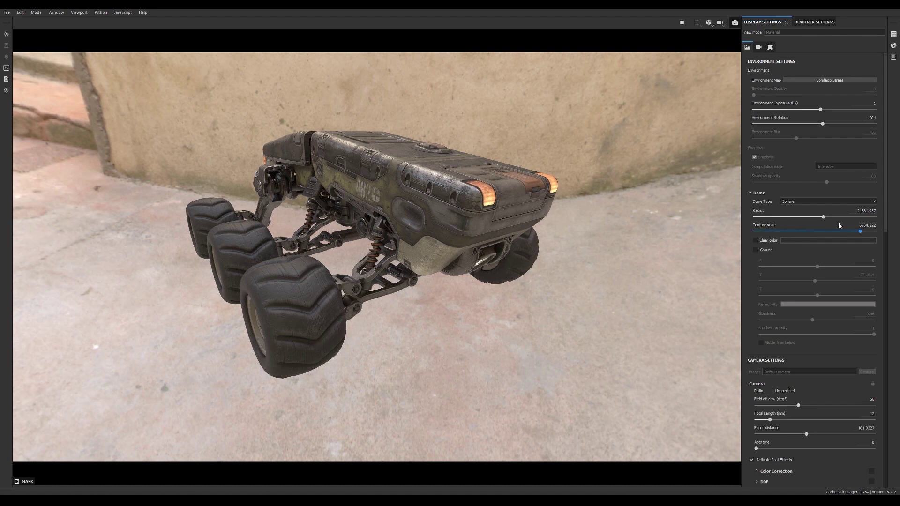
click(756, 240)
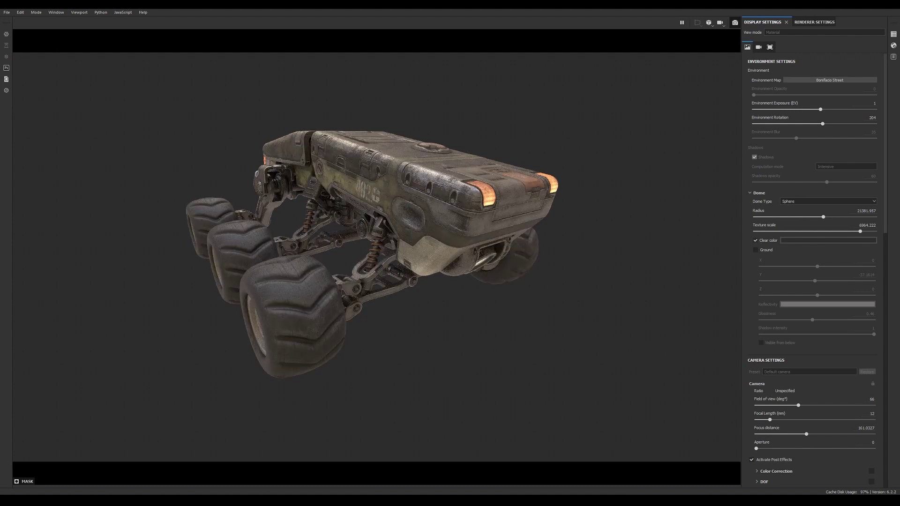
Browse the available environment maps and choose Bonifacio Street as the lighting environment
click(795, 79)
scroll(840, 113, down, 2)
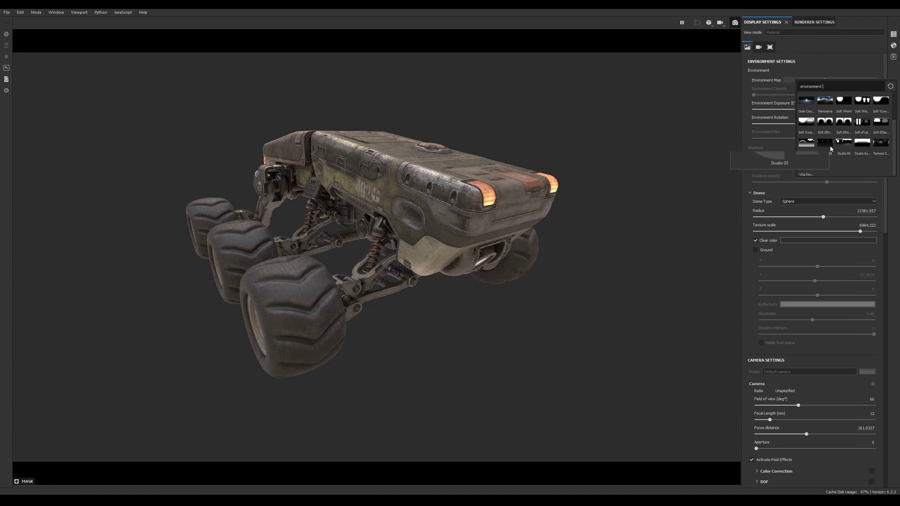
mouse_move(830, 149)
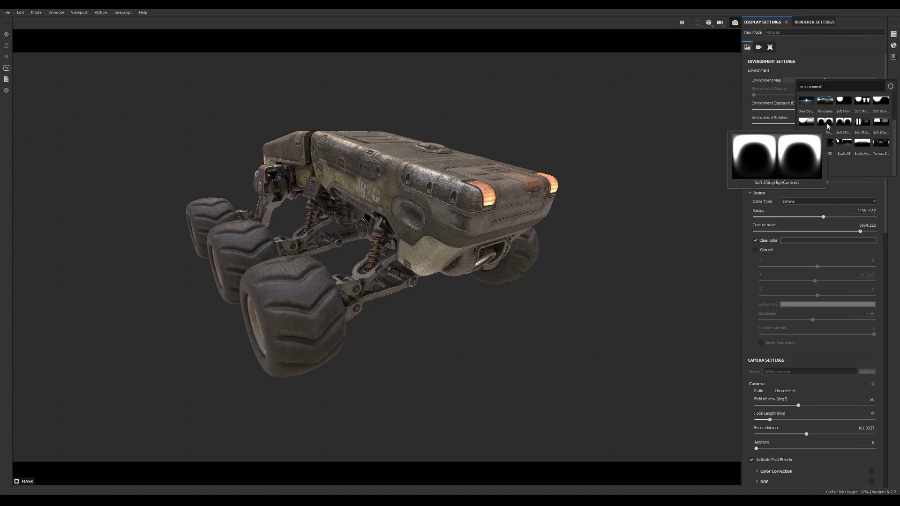
scroll(828, 136, up, 2)
mouse_move(828, 124)
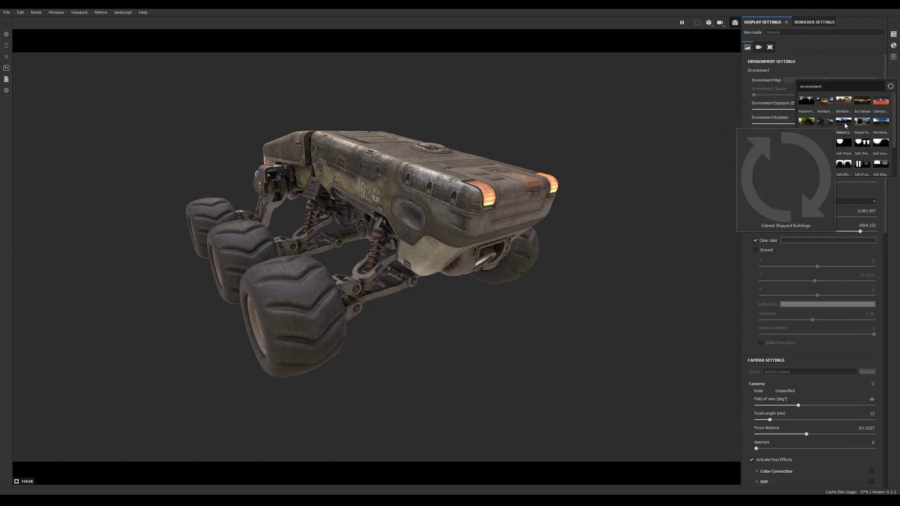
mouse_move(866, 124)
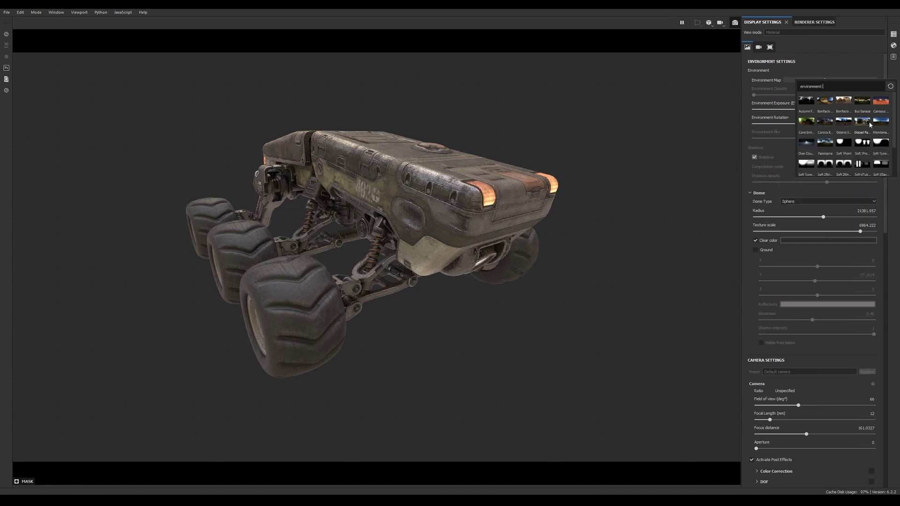
mouse_move(851, 105)
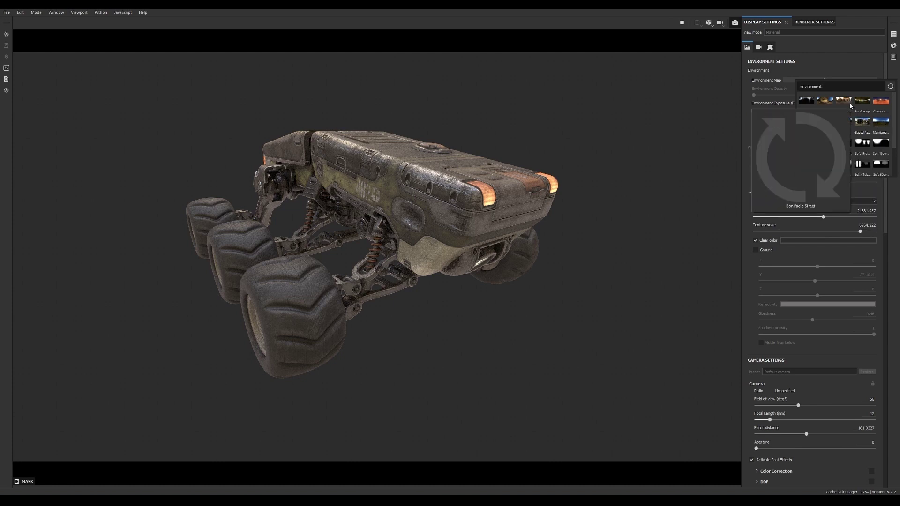
click(847, 101)
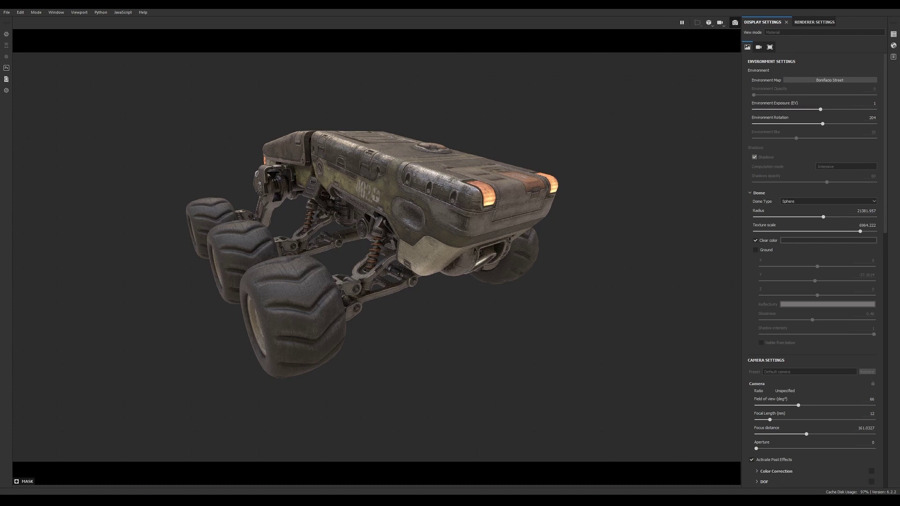
Rotate the environment to about 293 and set the environment exposure to 0.87
key(alt+Tab)
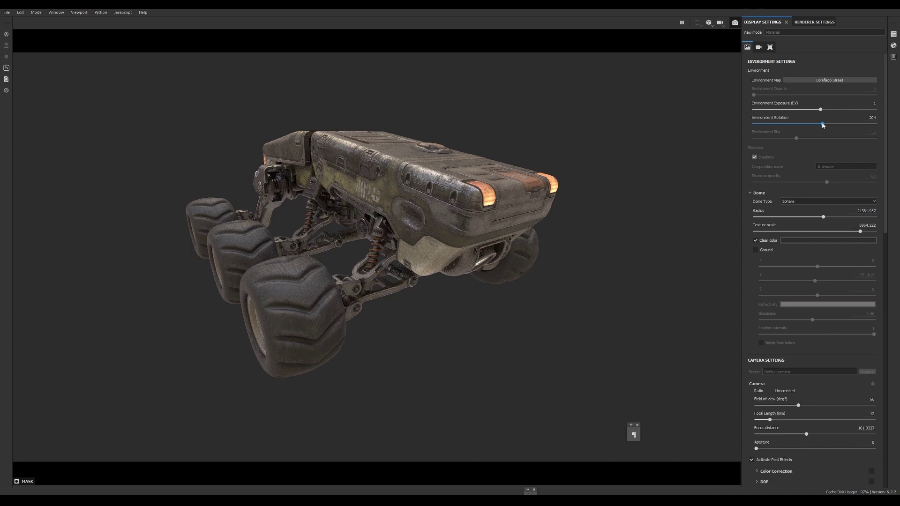
drag(823, 124, 844, 123)
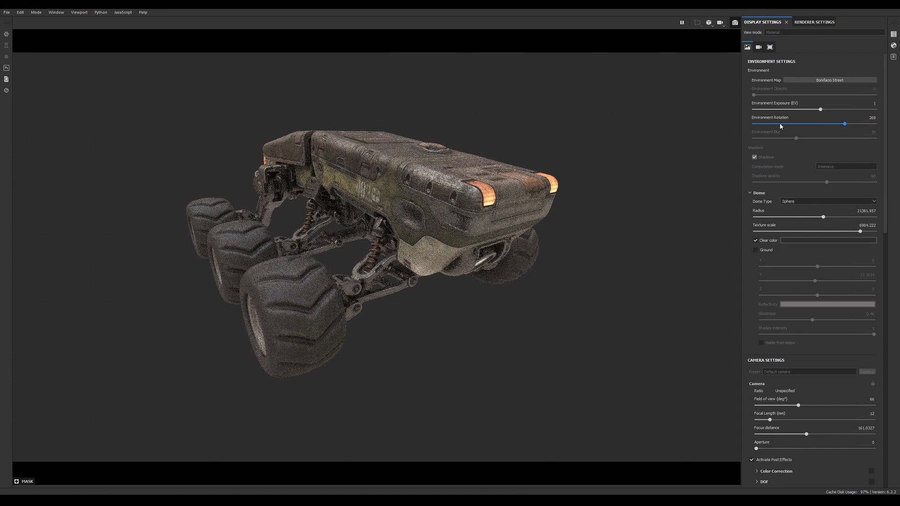
drag(789, 126, 856, 126)
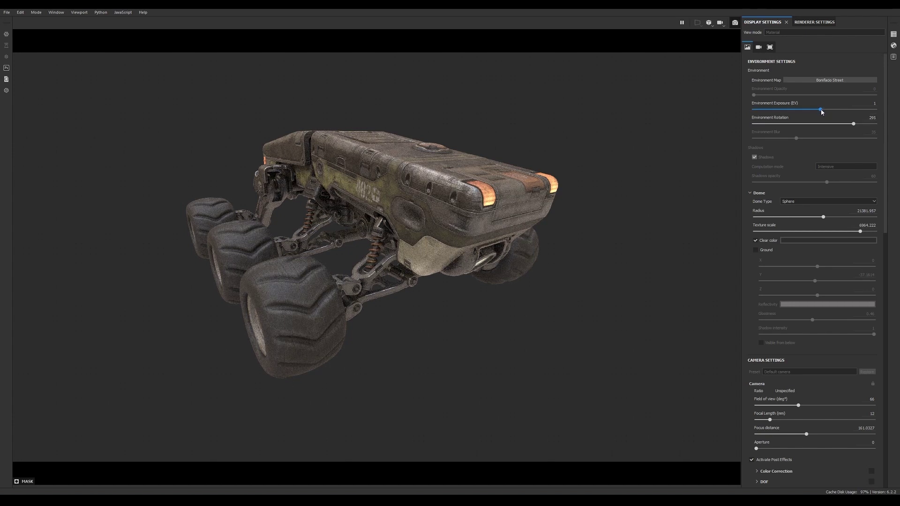
drag(821, 112, 820, 111)
Set the dome type to Infinite sphere and enable the ground plane beneath the vehicle
click(789, 202)
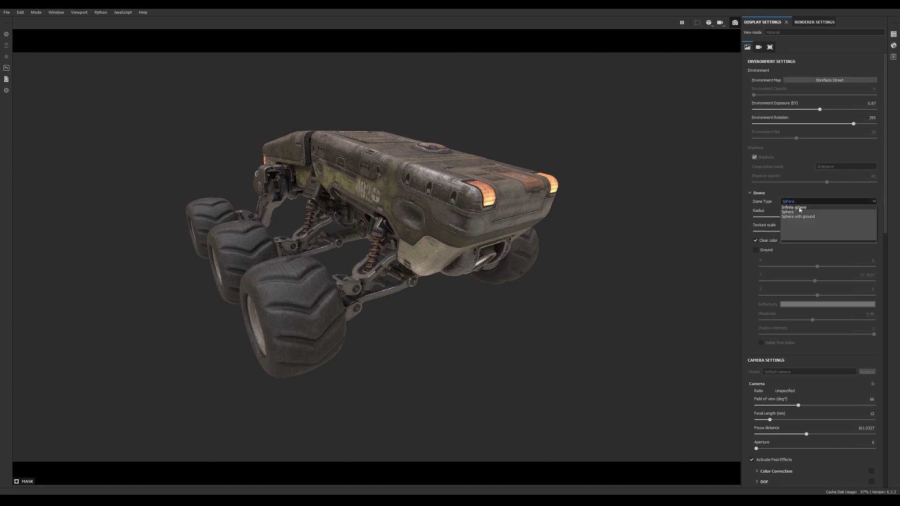
click(800, 208)
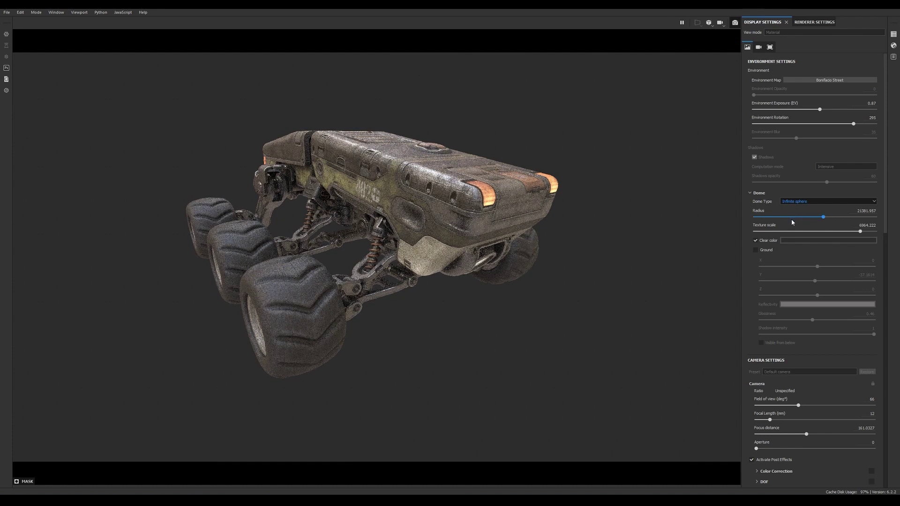
click(756, 251)
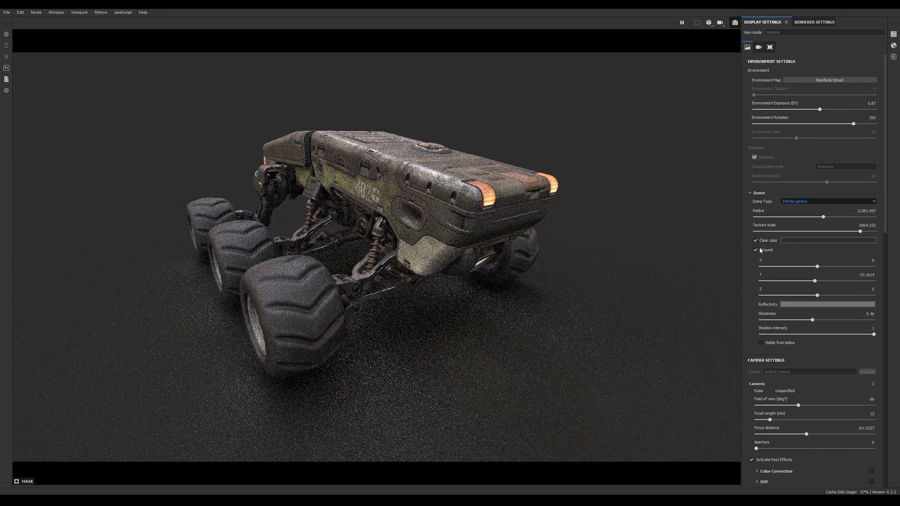
Set the environment exposure to 0.84
click(820, 109)
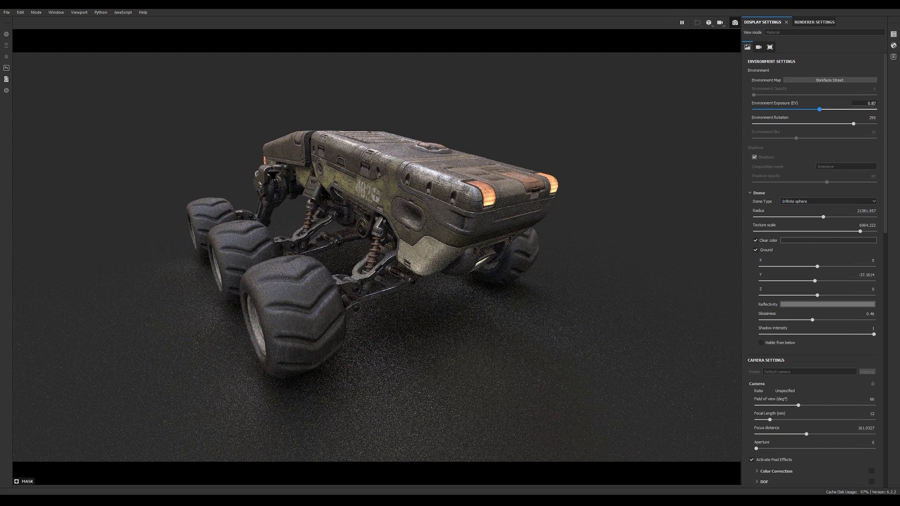
key(BackSpace)
text(4)
key(Return)
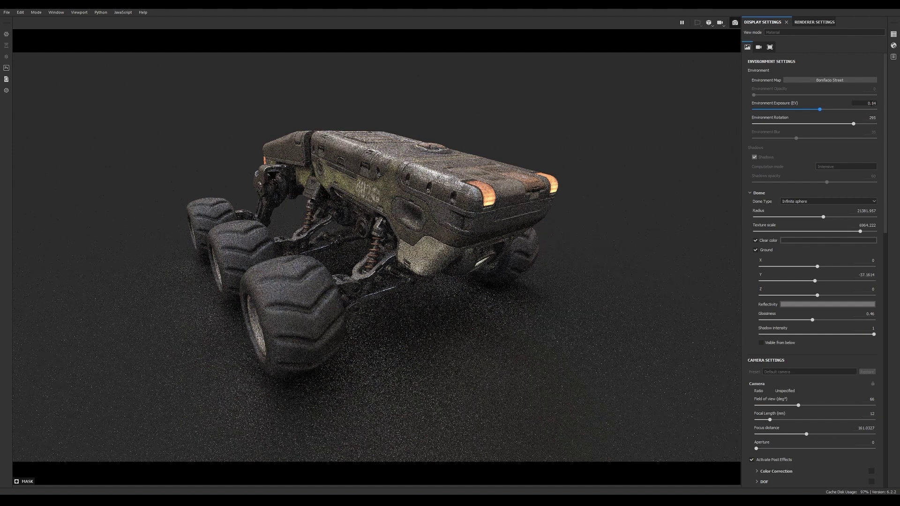
Make the ground non-reflective by setting its glossiness to 0 and its reflectivity color to black
drag(813, 319, 753, 322)
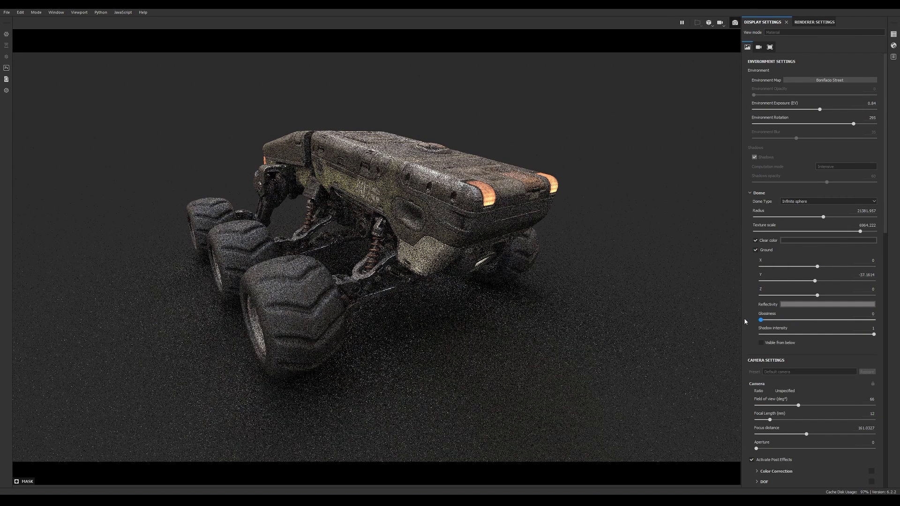
click(805, 307)
drag(808, 370, 794, 389)
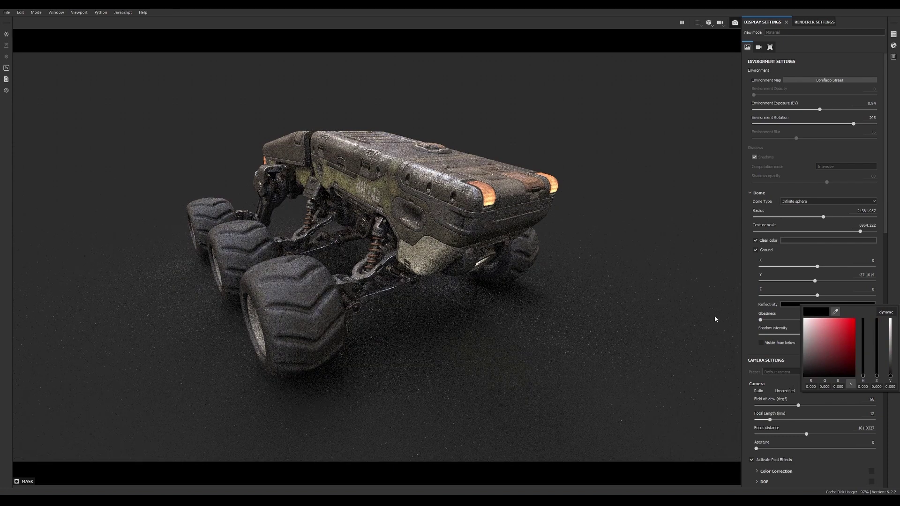
click(748, 327)
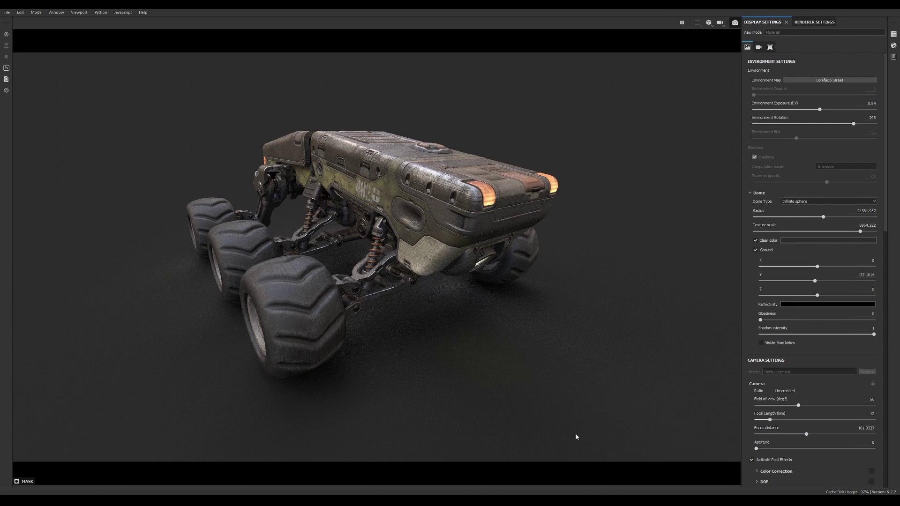
Enable the Glare post effect in the camera settings and set its shape to Bloom
key(alt+Tab)
scroll(879, 230, down, 5)
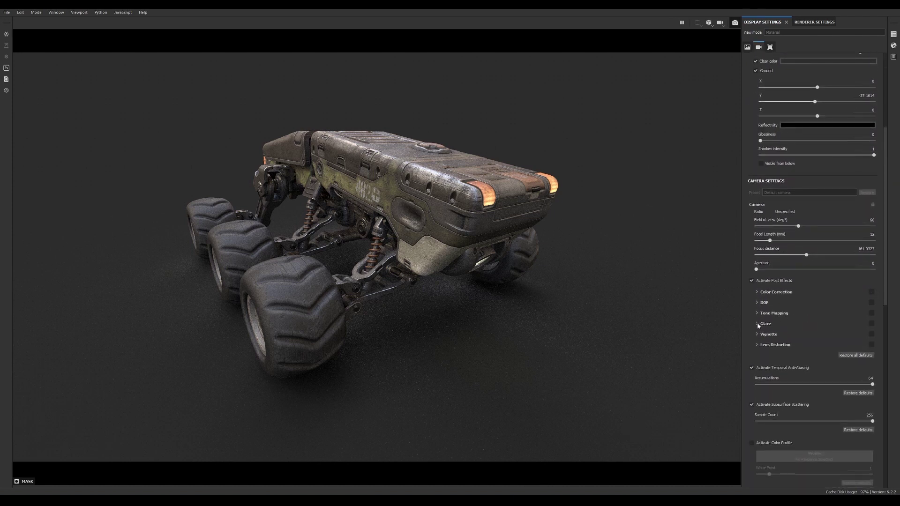
click(757, 324)
click(872, 324)
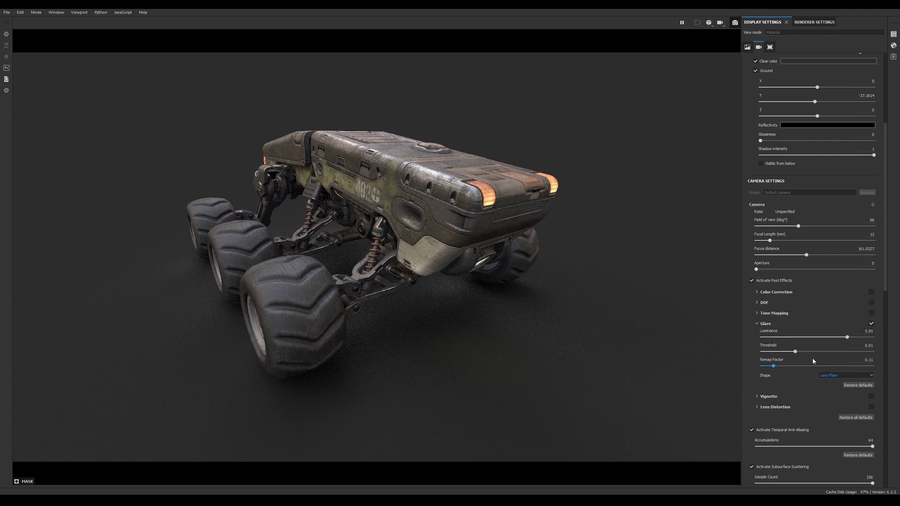
click(829, 376)
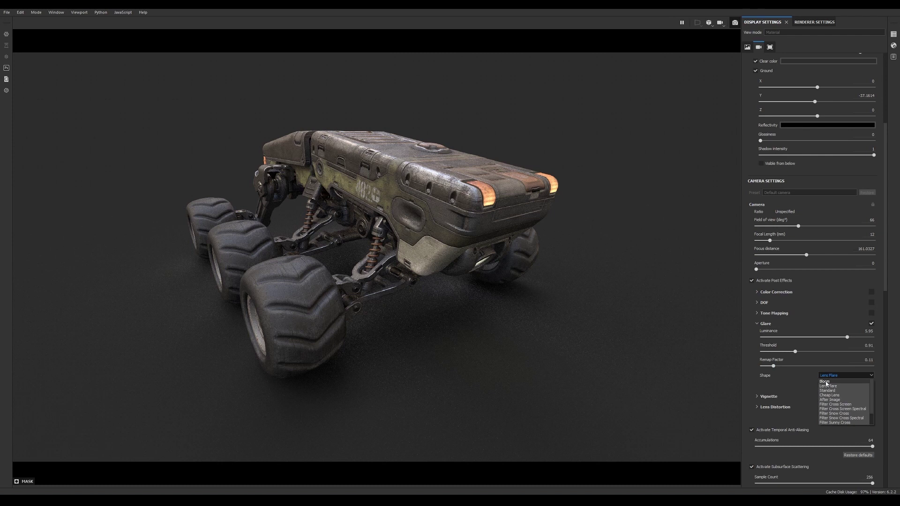
click(826, 382)
Tune the glare to a luminance of 7.66, a threshold of 0.47 and a remap factor of 0.61
drag(773, 366, 785, 352)
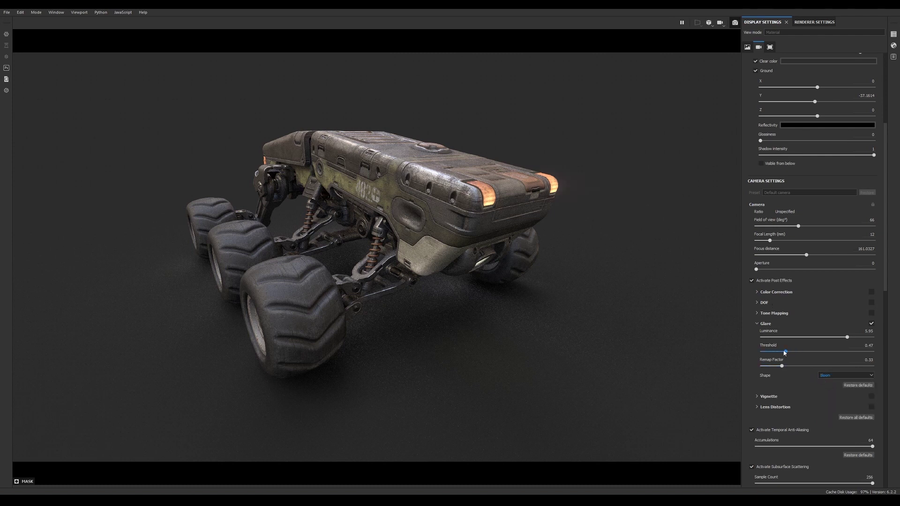
drag(847, 337, 863, 338)
mouse_move(786, 351)
mouse_down()
mouse_move(787, 367)
mouse_move(785, 352)
mouse_up()
drag(862, 337, 859, 338)
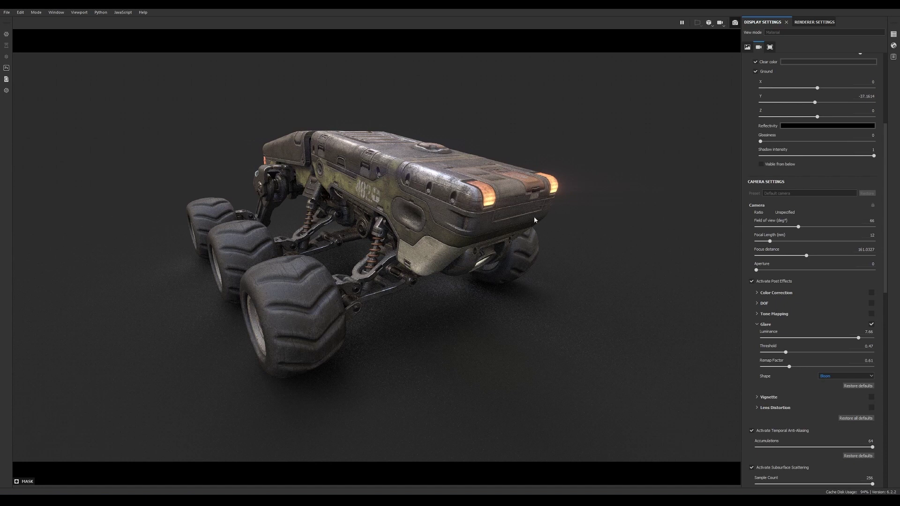
Pause the Iray rendering and turn off the caustic sampler in the renderer settings
click(807, 25)
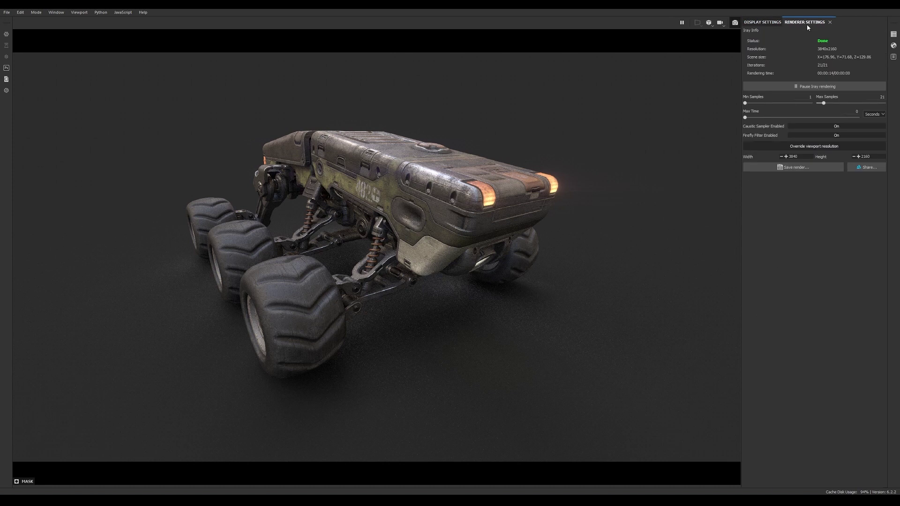
click(804, 89)
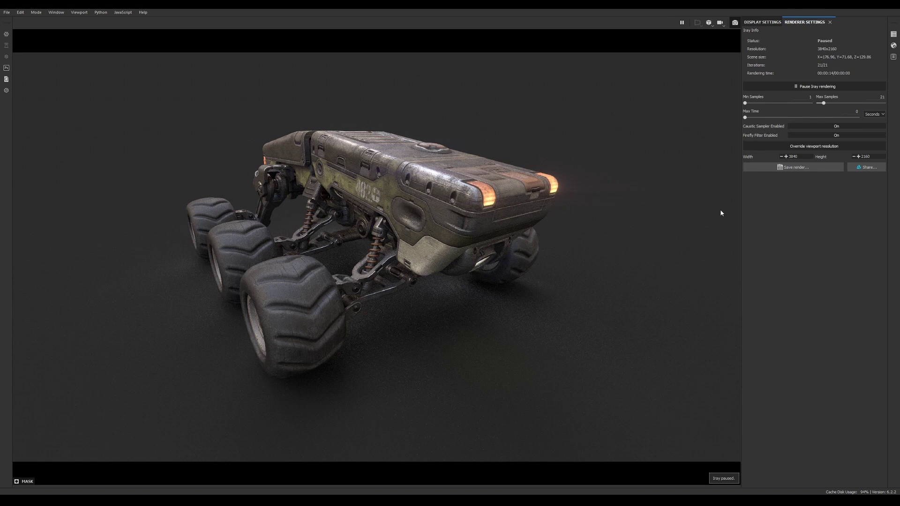
click(839, 129)
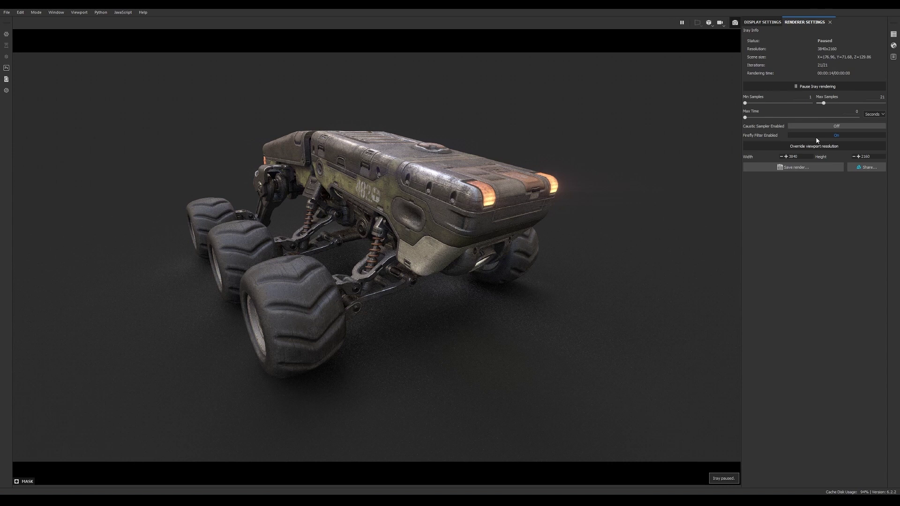
Set the overridden render resolution to a width of 6144 and a height of 3456
click(792, 158)
key(Return)
double_click(802, 156)
text(6144)
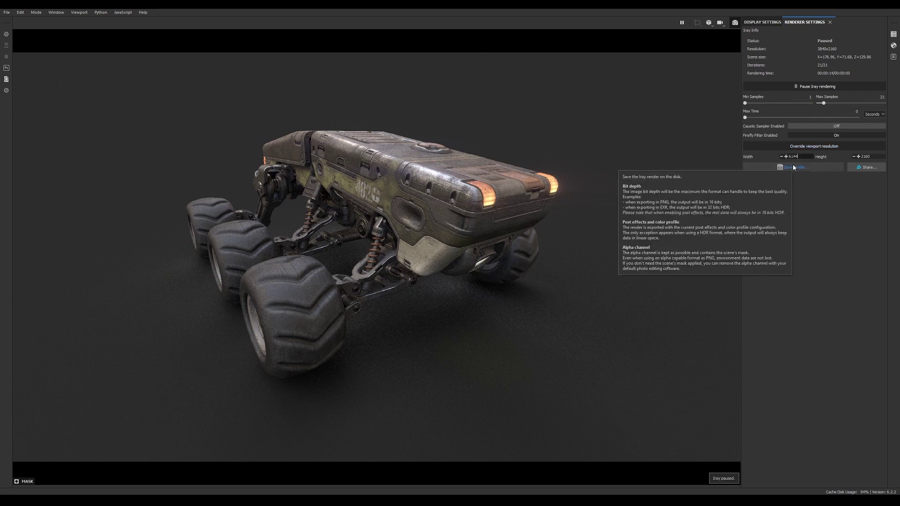
key(Tab)
key(Tab)
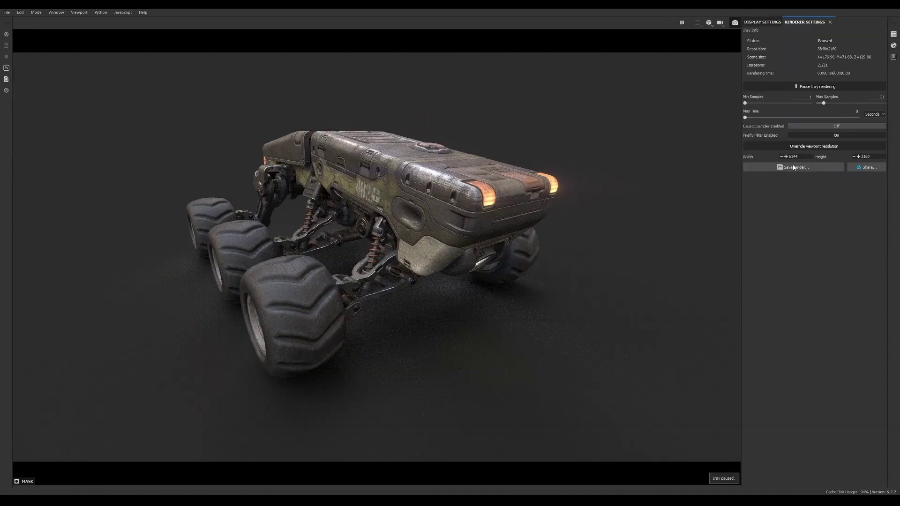
drag(872, 156, 859, 157)
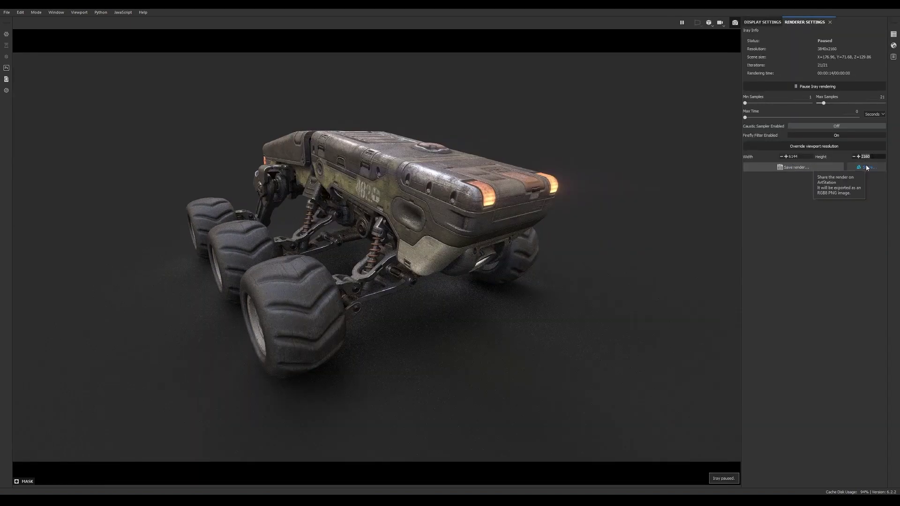
text(3456)
key(Return)
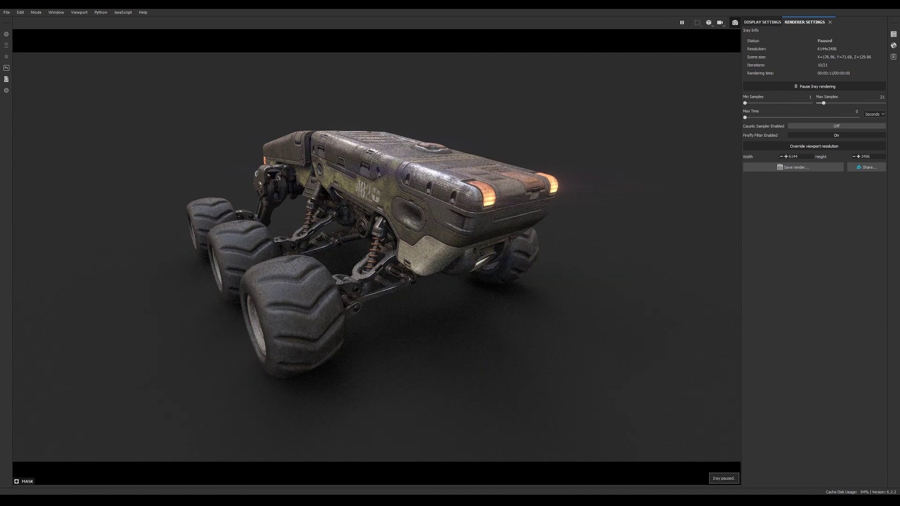
Resume the Iray rendering and lower the environment exposure to 0.4
click(823, 88)
click(767, 23)
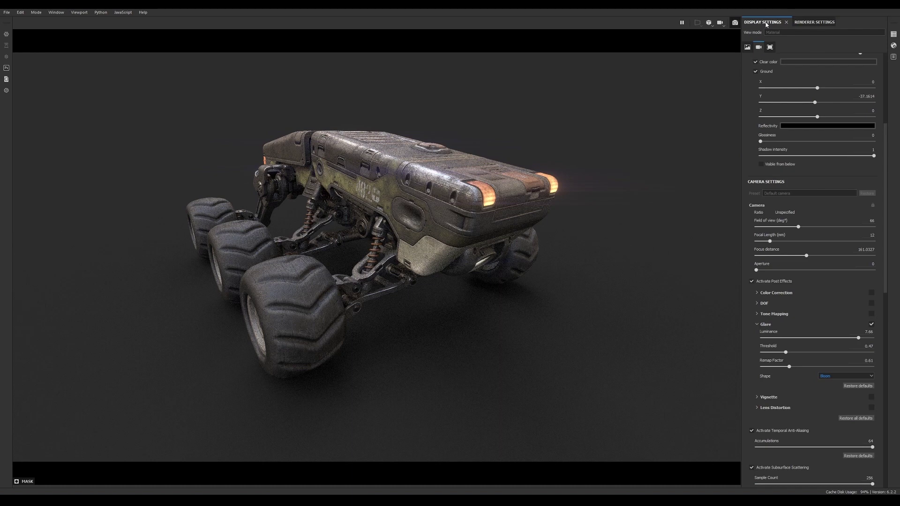
scroll(869, 87, up, 5)
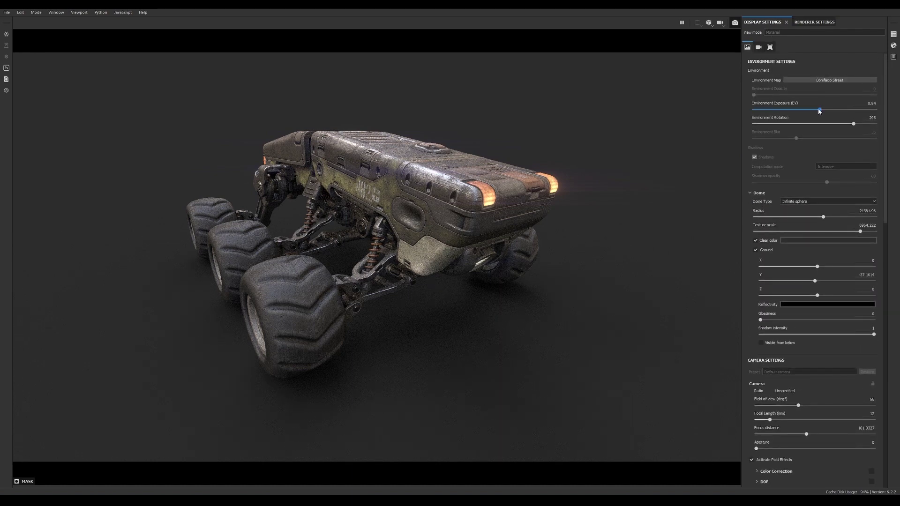
drag(818, 109, 820, 110)
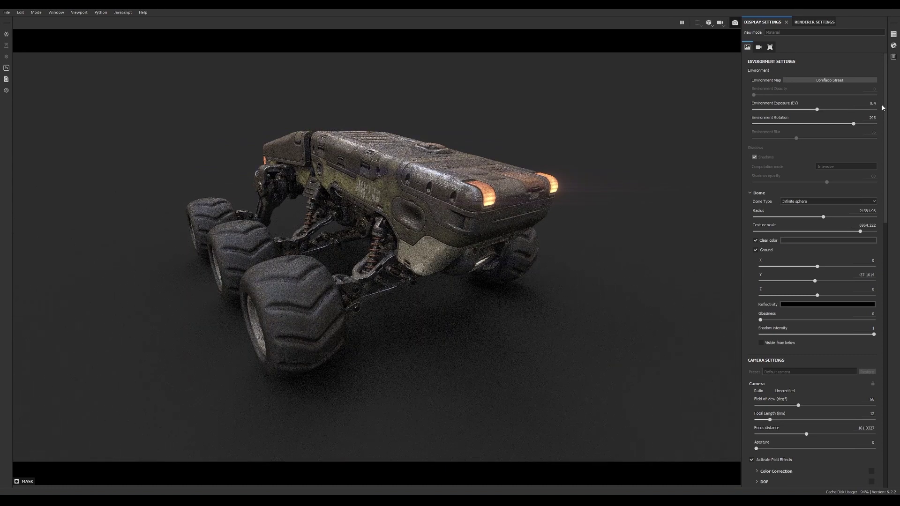
Pause the Iray rendering, set the maximum samples to 6000 and resume the rendering
click(807, 22)
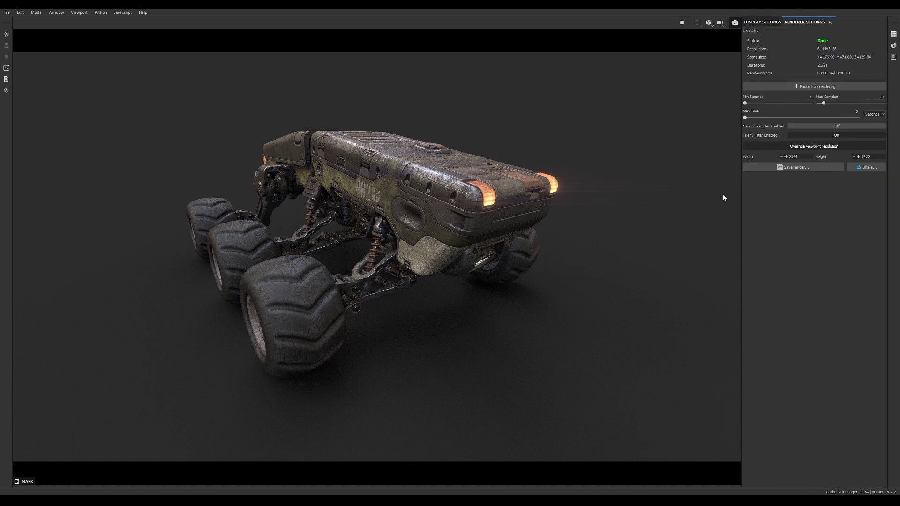
click(839, 89)
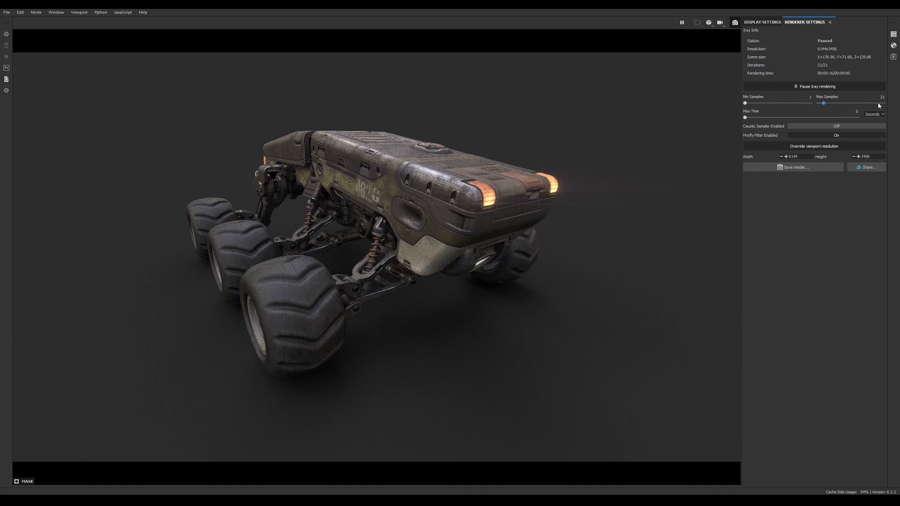
click(881, 97)
text(6000)
key(Return)
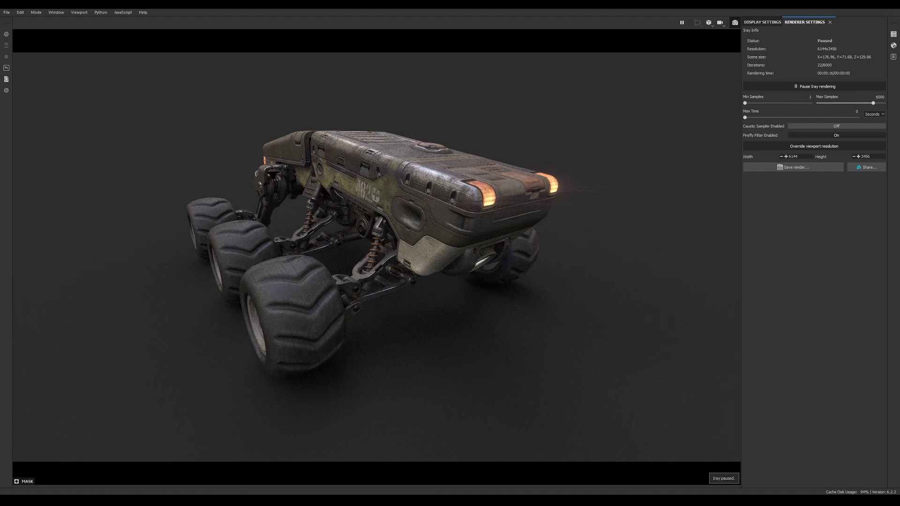
click(829, 86)
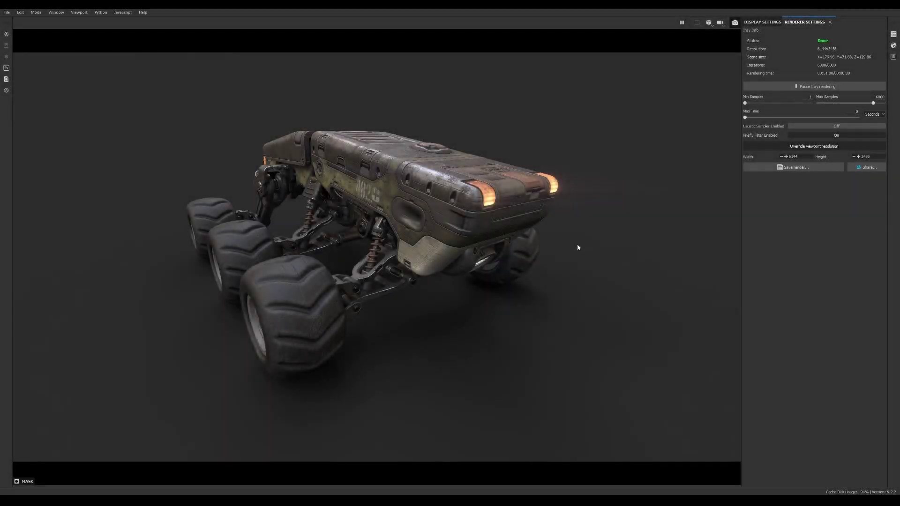
Pause the finished render, lower the maximum samples to 17 and resume the Iray rendering
click(823, 87)
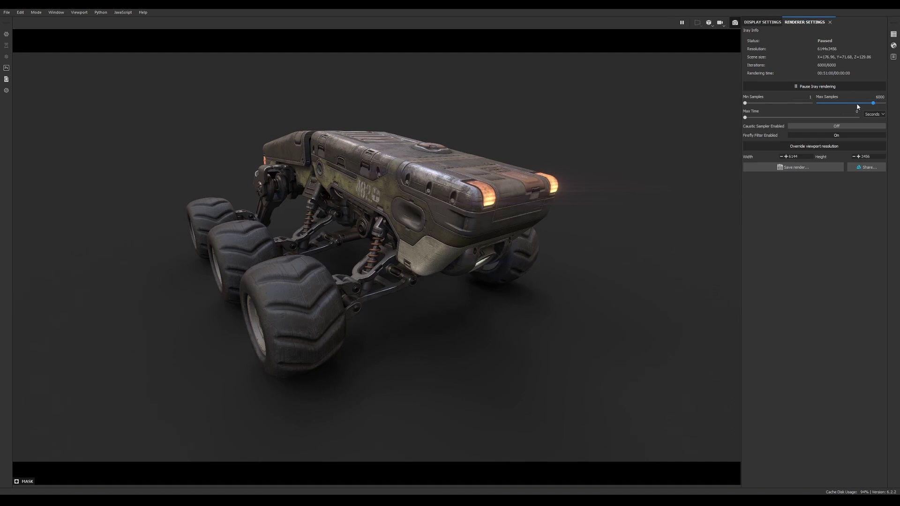
drag(858, 107, 814, 106)
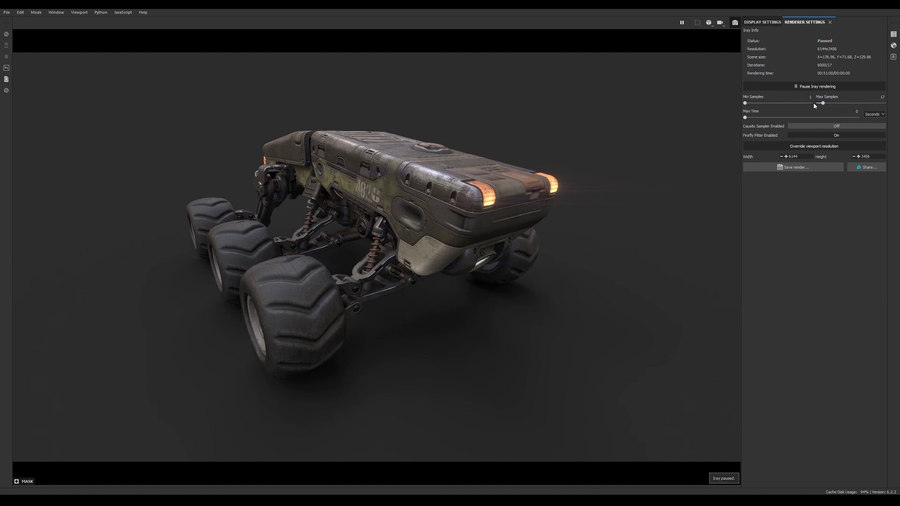
click(764, 22)
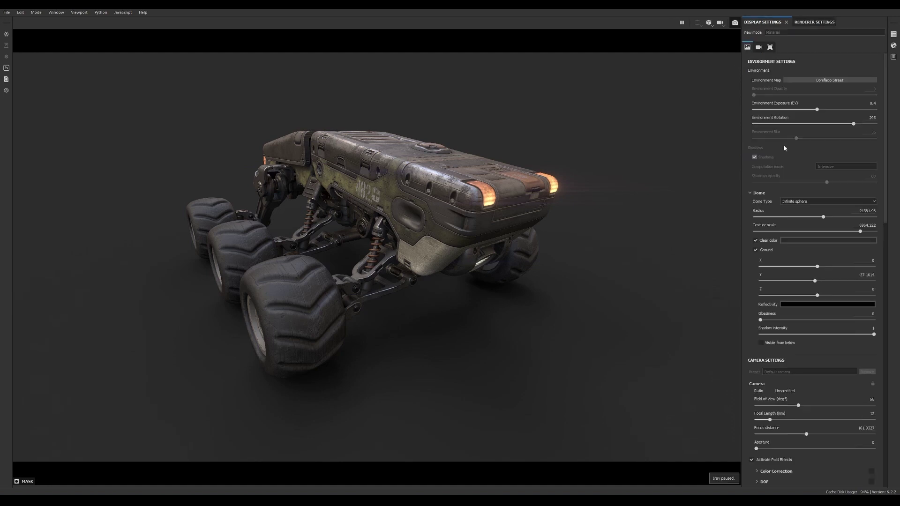
click(814, 22)
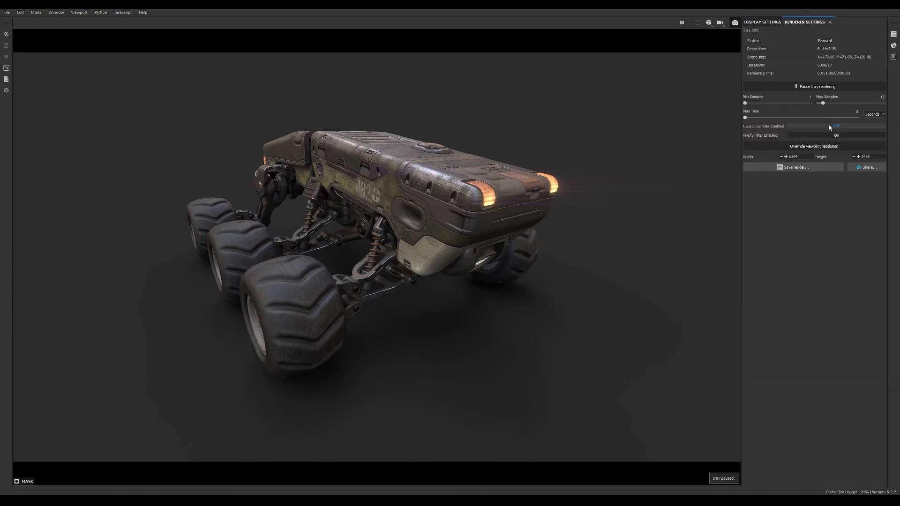
click(823, 87)
Change the environment lighting to a rotation of 254 and an exposure of 1.03
click(763, 22)
drag(839, 124, 841, 128)
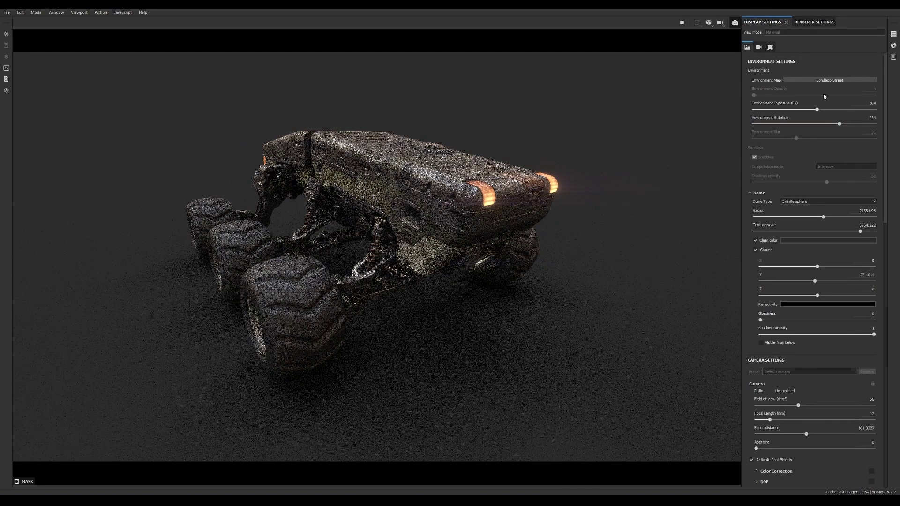
drag(817, 110, 820, 112)
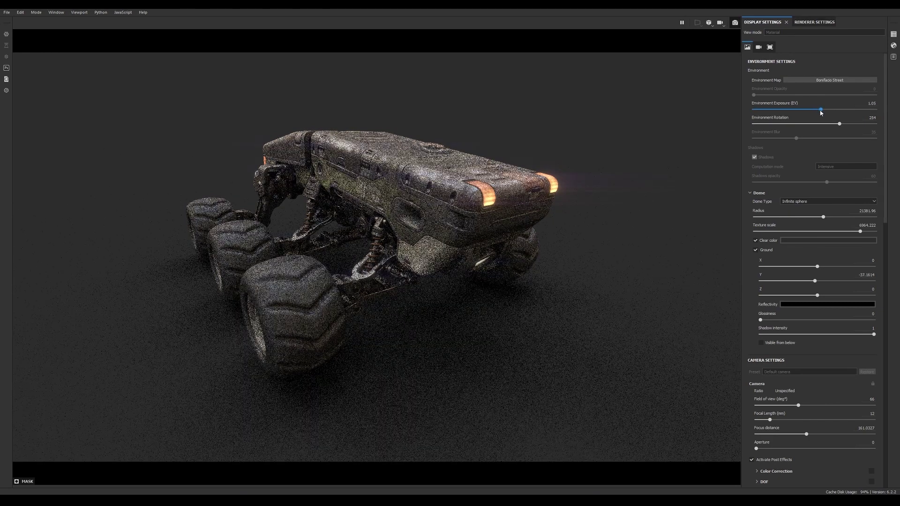
Raise the maximum samples back to 6000 and continue the Iray render with the new lighting
click(815, 22)
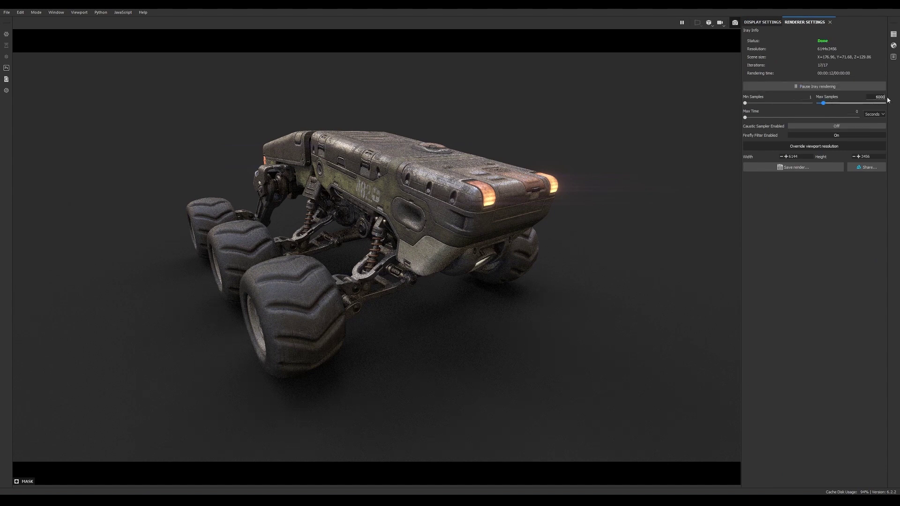
key(Return)
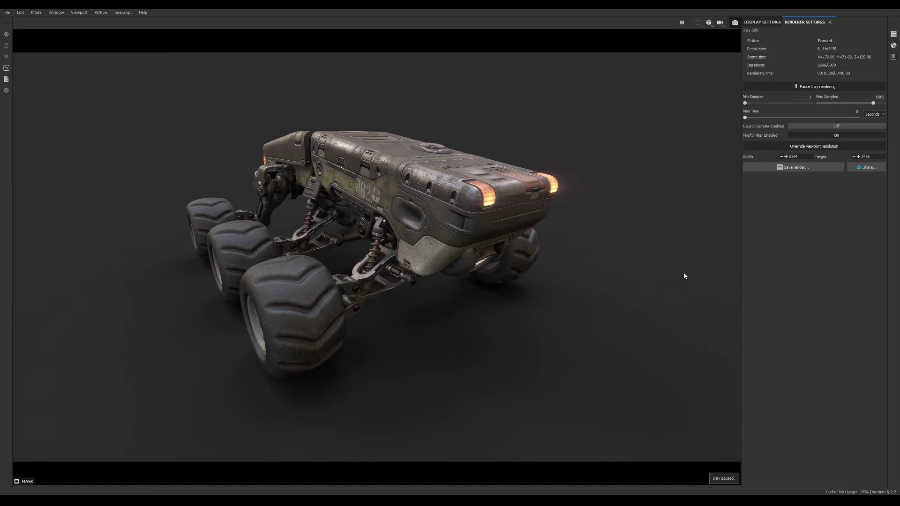
click(808, 87)
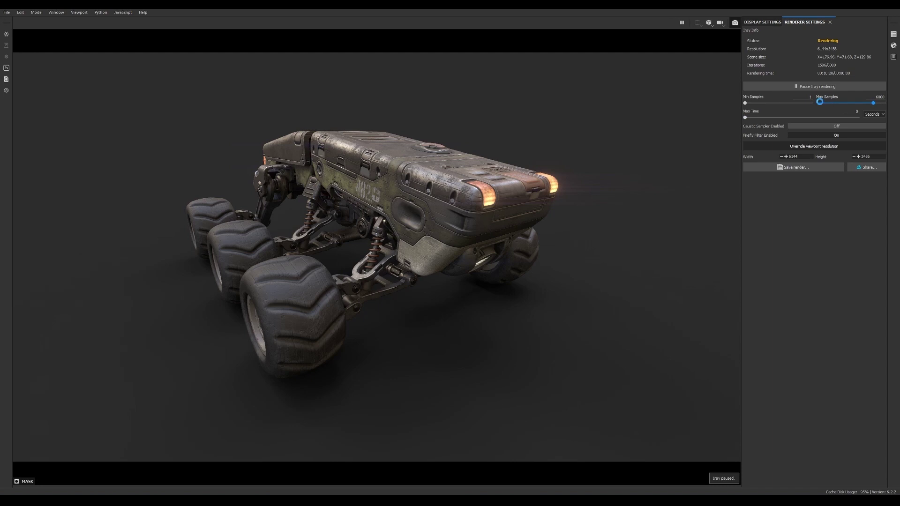
Lower the maximum samples to 9 and turn off the dome ground and the glare effect
click(821, 102)
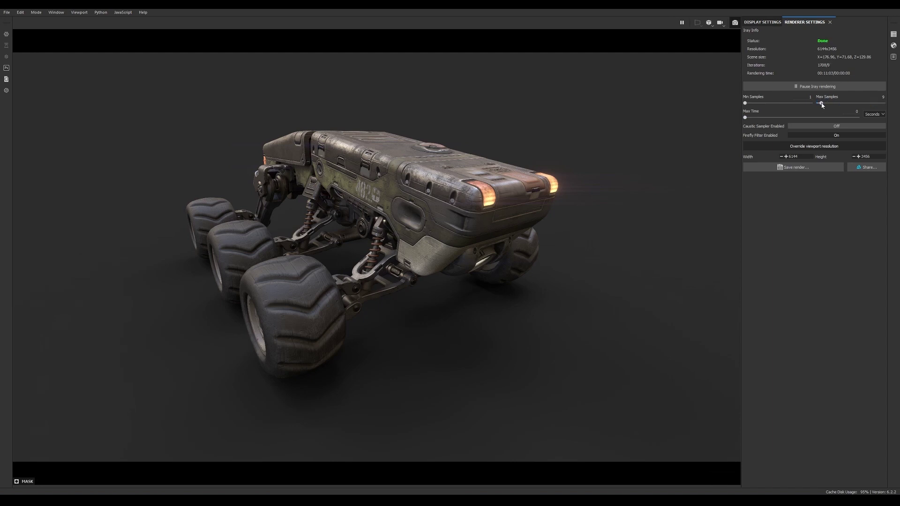
click(762, 22)
drag(885, 269, 888, 161)
click(872, 275)
click(814, 22)
Reduce the main shader's emissive intensity to its minimum to switch off the vehicle's lights
click(893, 46)
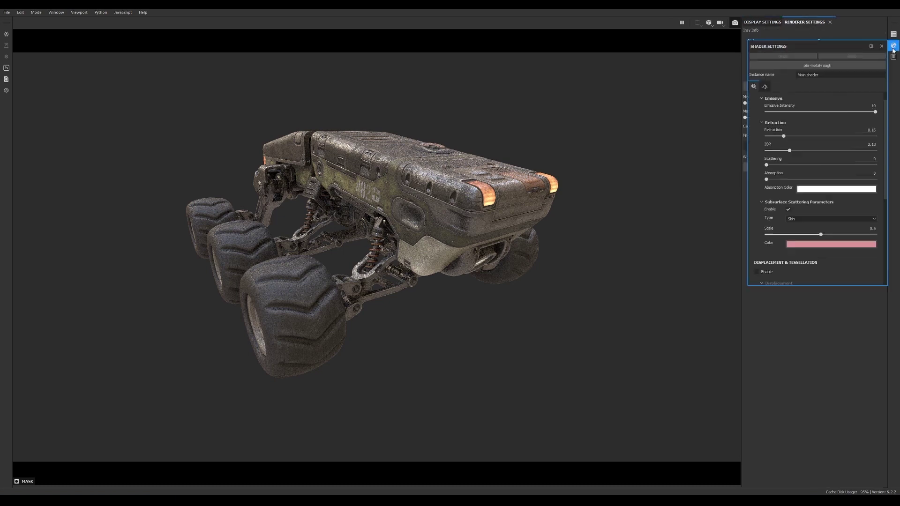
click(894, 46)
click(763, 23)
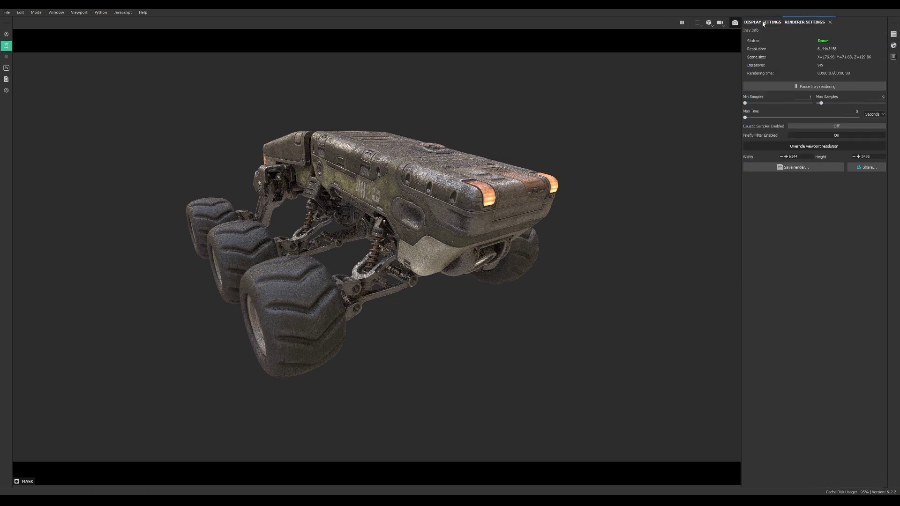
scroll(883, 253, down, 5)
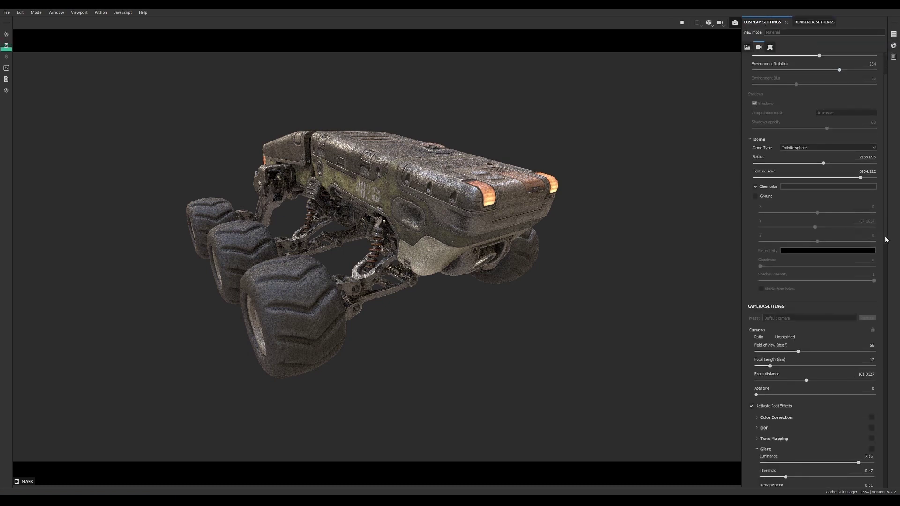
click(893, 45)
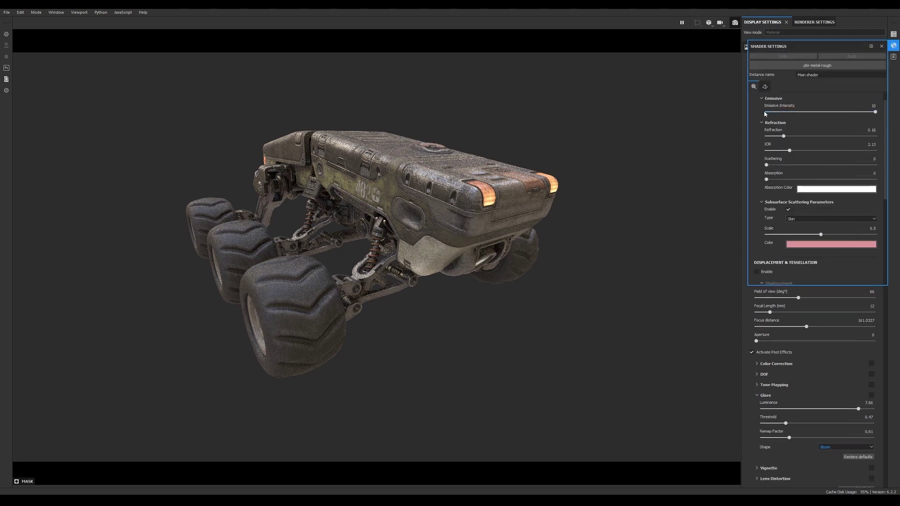
click(894, 45)
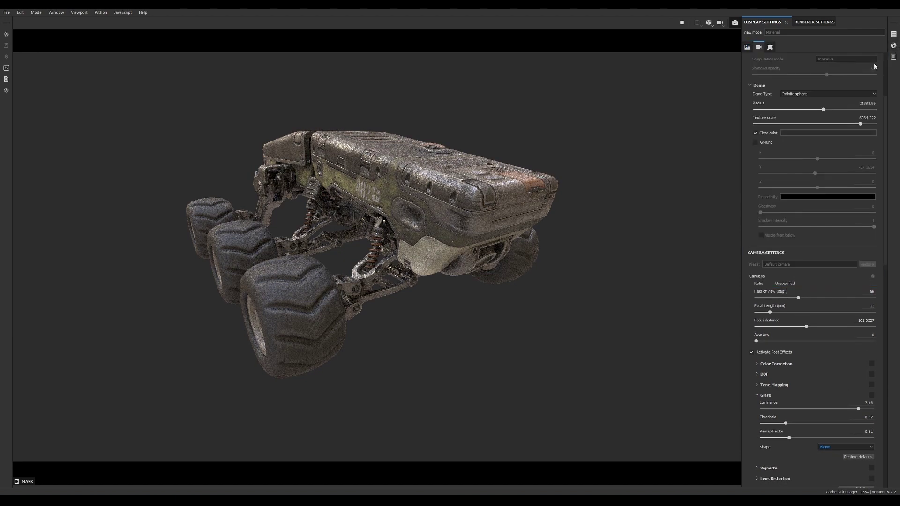
Set the maximum samples to 6000 for the render without ground, glare and emissive lights
click(815, 22)
click(857, 100)
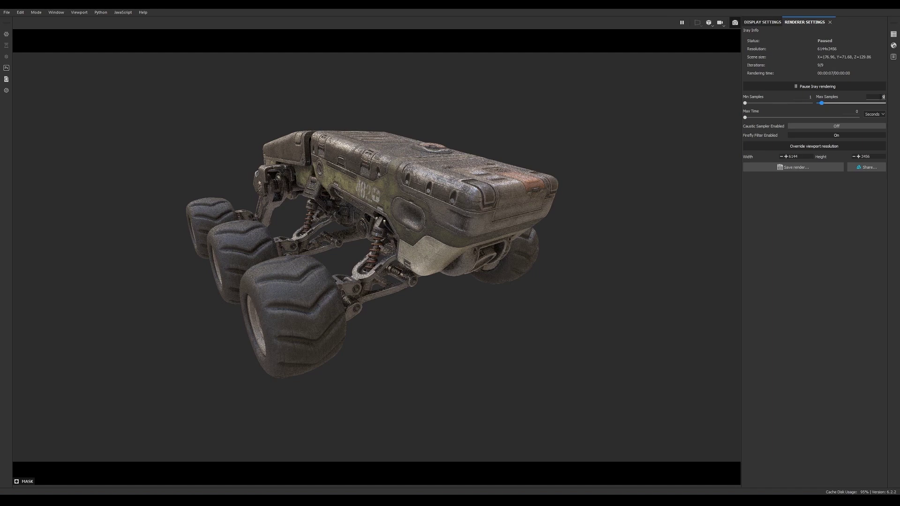
text(500)
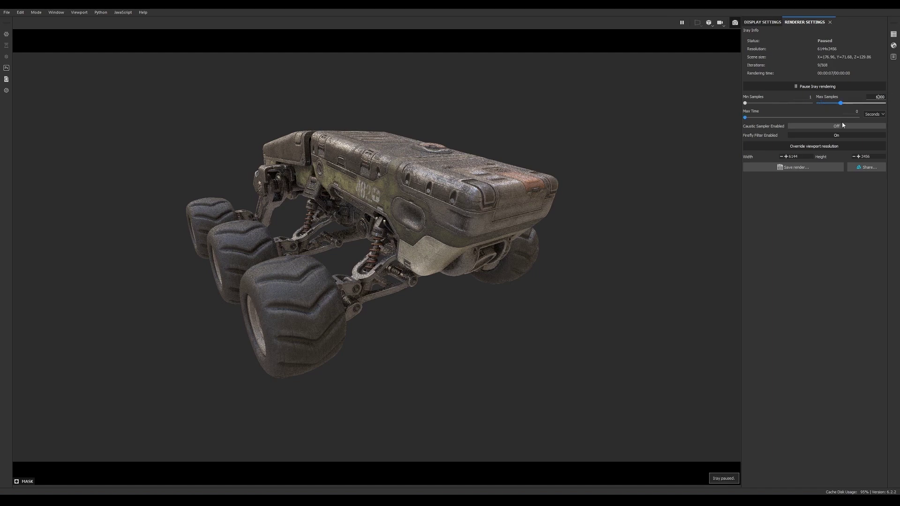
key(Return)
click(844, 126)
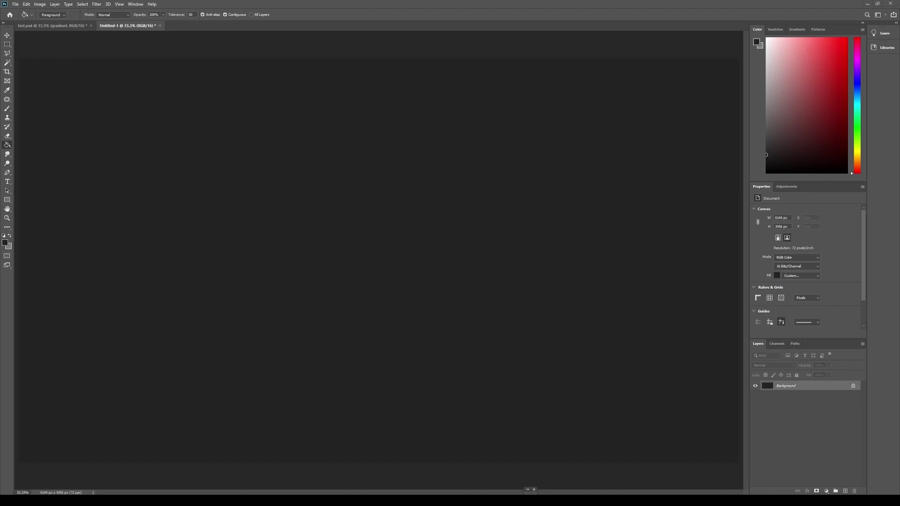
Switch to Photoshop and open main01.exr with its alpha channel data read as transparency
click(15, 4)
click(28, 20)
click(157, 68)
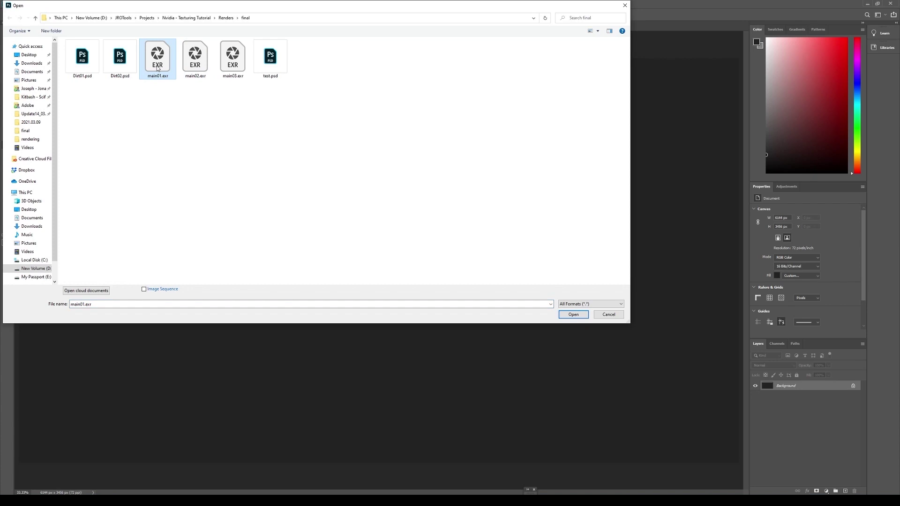
double_click(158, 69)
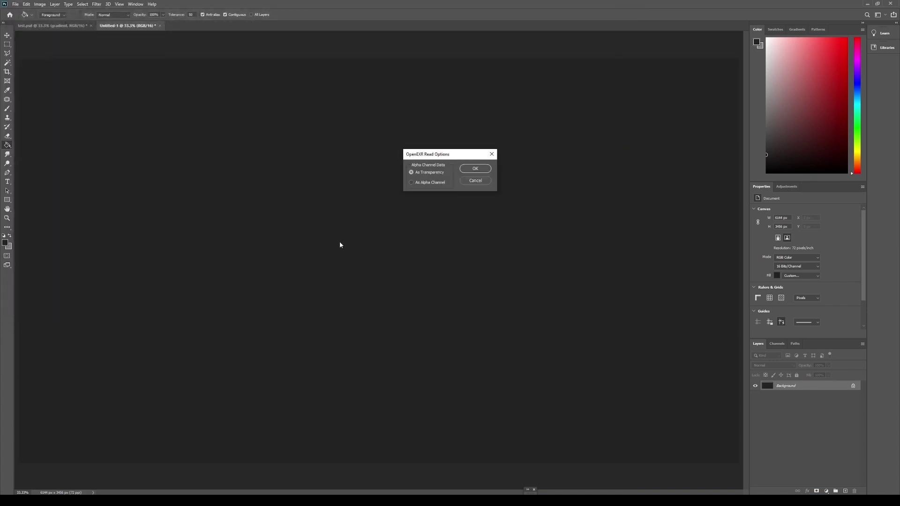
click(475, 170)
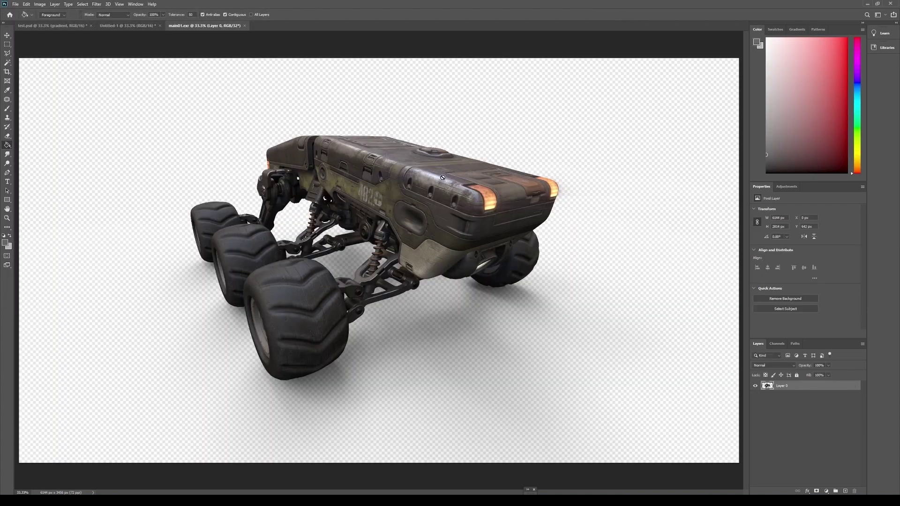
Convert the main01.exr image to 16 bits per channel without merging its layers
click(136, 187)
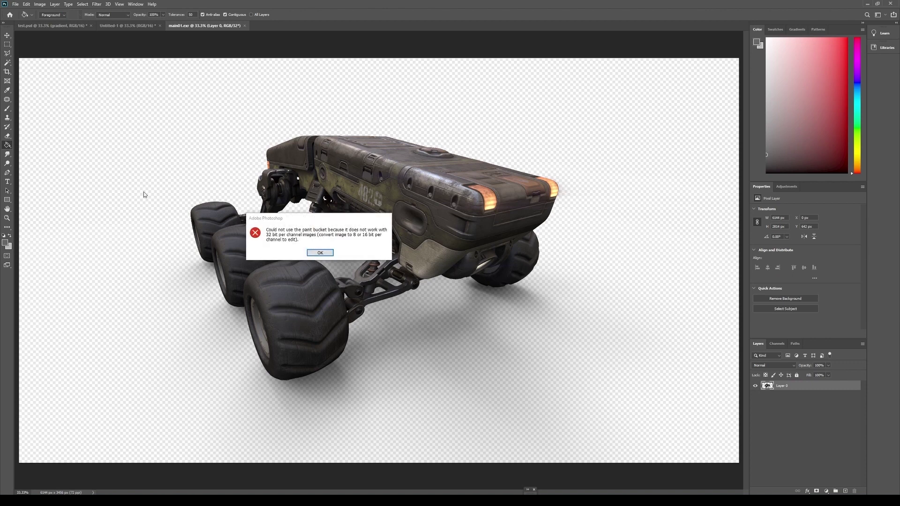
click(322, 253)
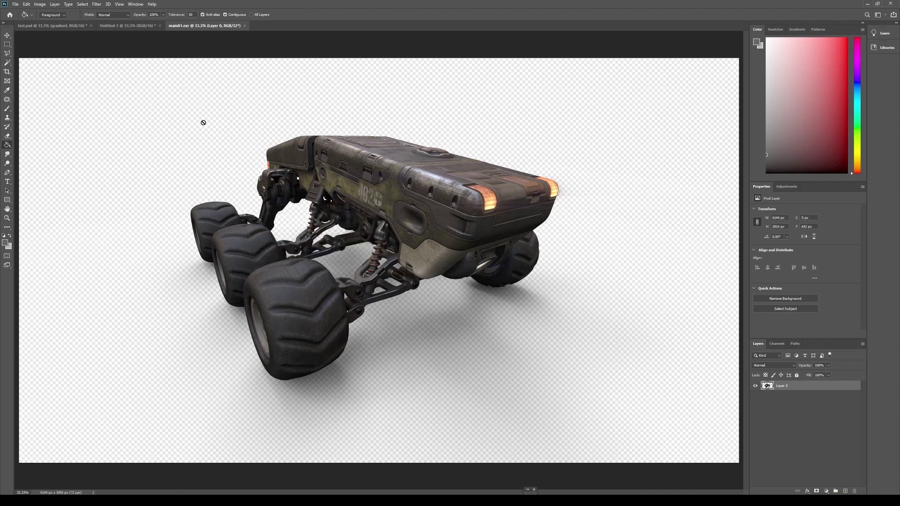
click(42, 5)
mouse_move(47, 11)
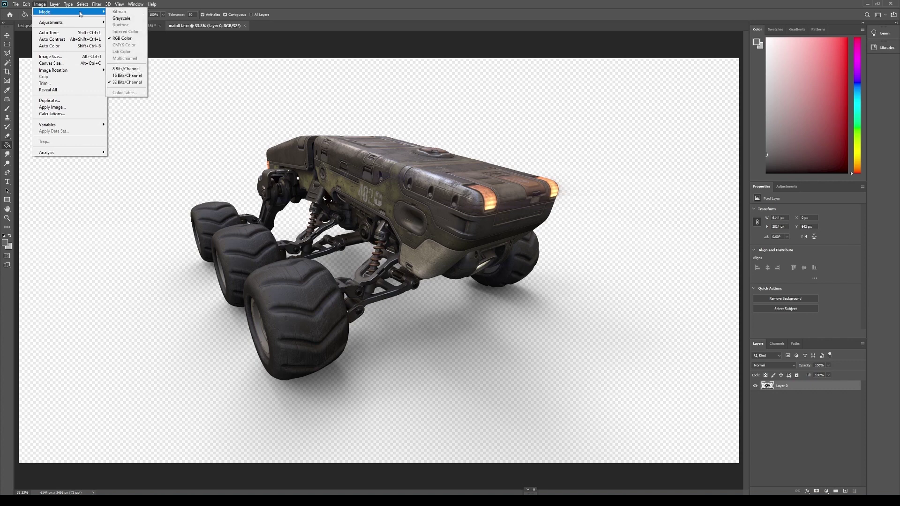
click(120, 77)
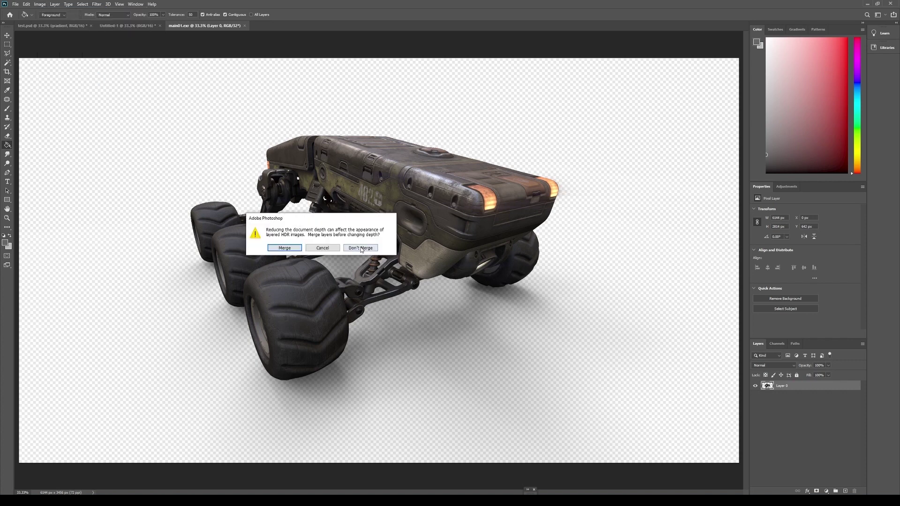
click(361, 249)
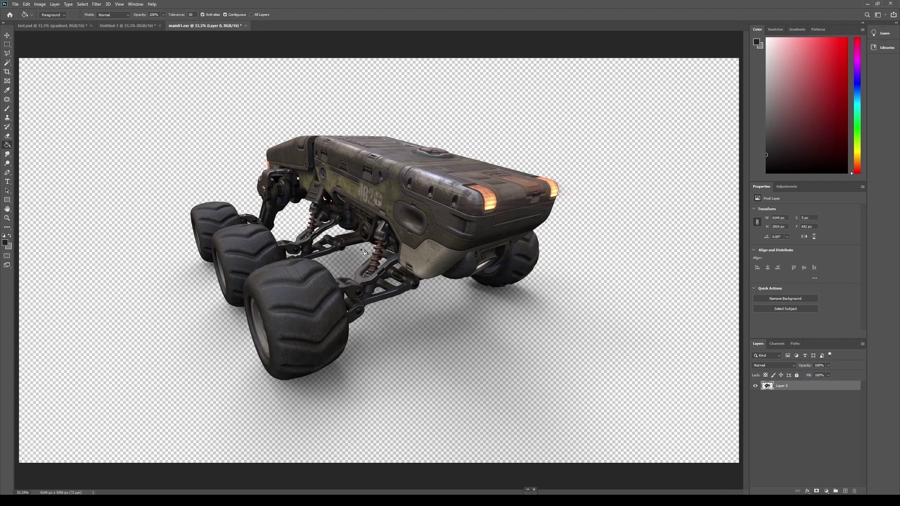
Add a new layer named background below the vehicle layer and fill it with the dark foreground color
ctrl+click(845, 490)
double_click(782, 395)
text(bac)
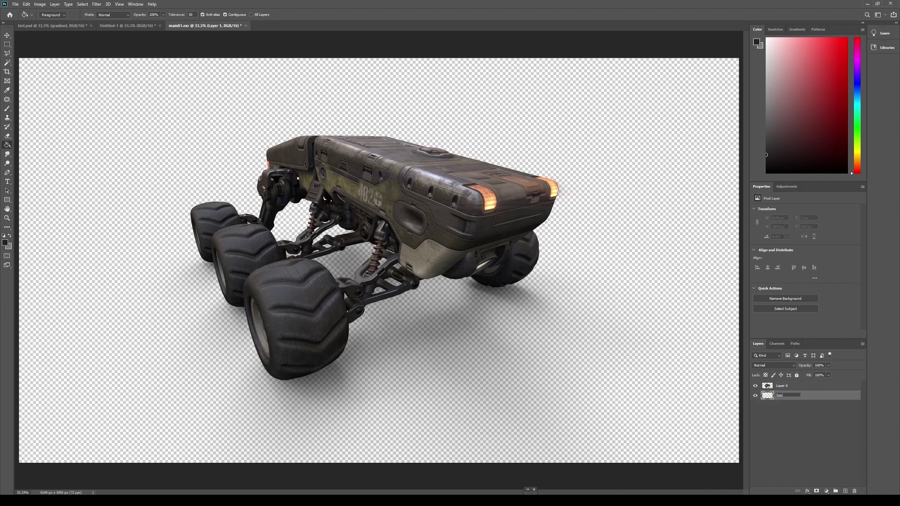
text(kground)
key(Return)
click(633, 313)
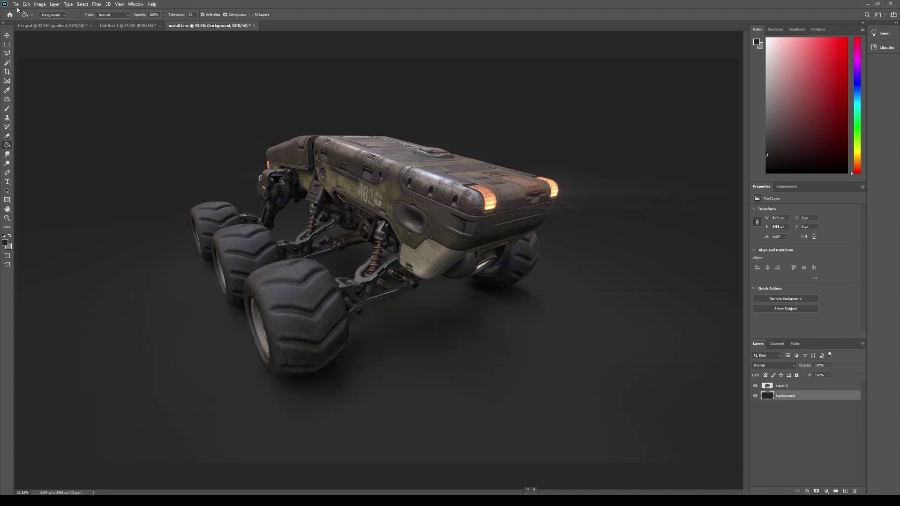
Open the renders main02.exr and main03.exr together
key(ctrl+o)
click(195, 57)
shift+click(232, 56)
click(573, 314)
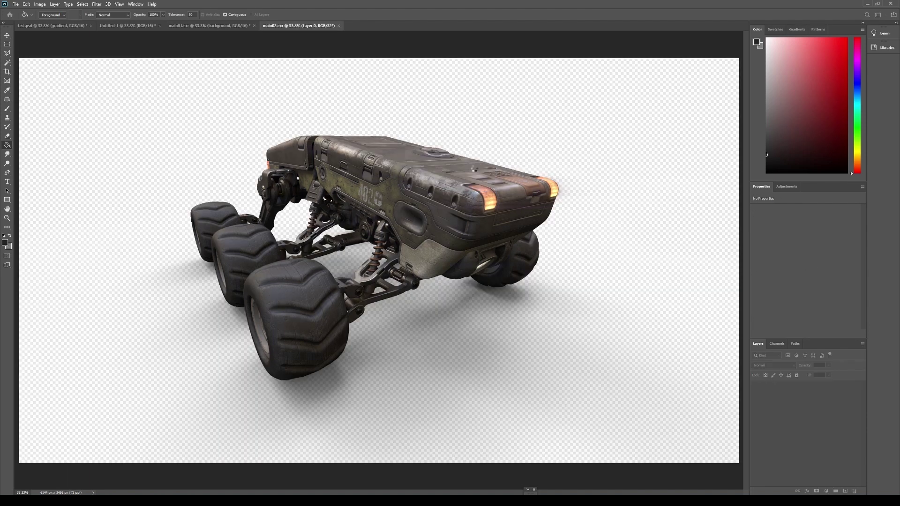
Duplicate the main03.exr vehicle layer into the main01.exr document and close main03.exr
right_click(785, 389)
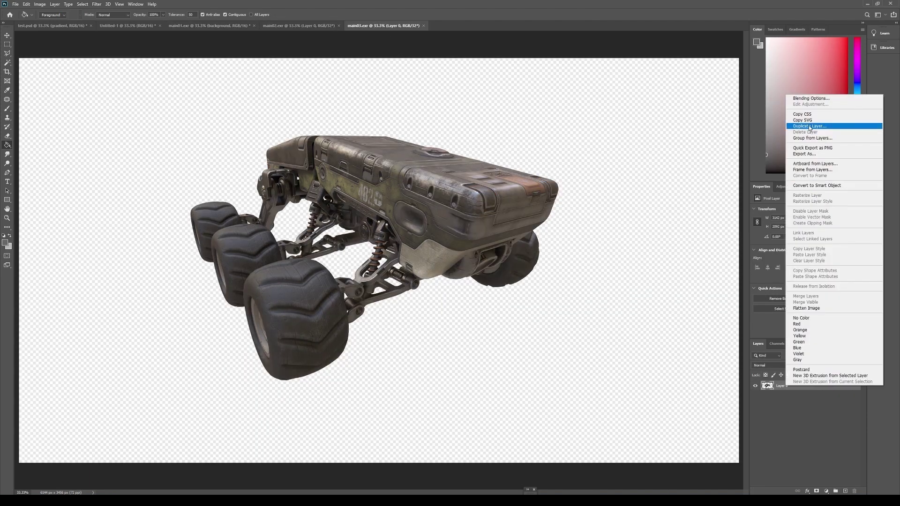
click(816, 128)
click(446, 171)
click(420, 190)
key(Return)
click(423, 26)
Duplicate the main02.exr vehicle layer into the main01.exr document and close main02.exr
right_click(796, 386)
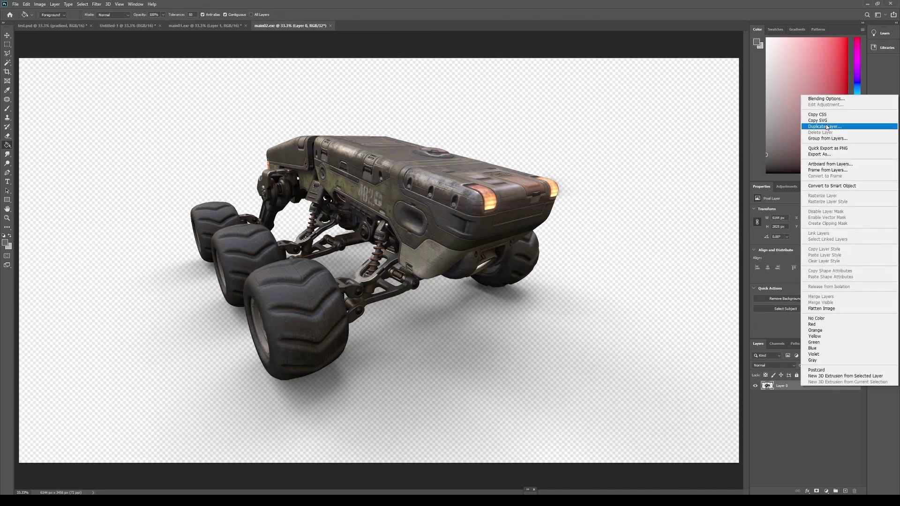
click(816, 127)
click(446, 171)
click(421, 190)
key(Return)
click(330, 25)
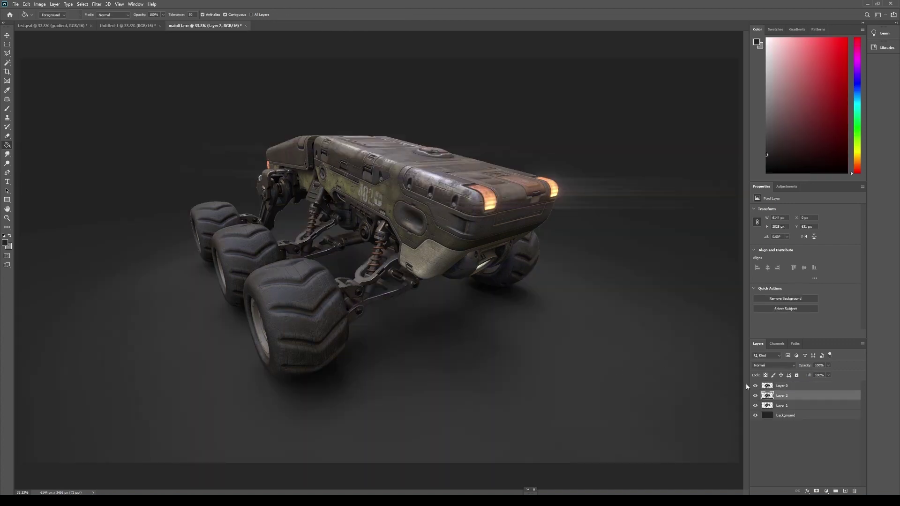
Rename the three vehicle layers, in order from the uppermost, as main01, main02 and vehicle_mask
double_click(780, 386)
text(main01)
key(Return)
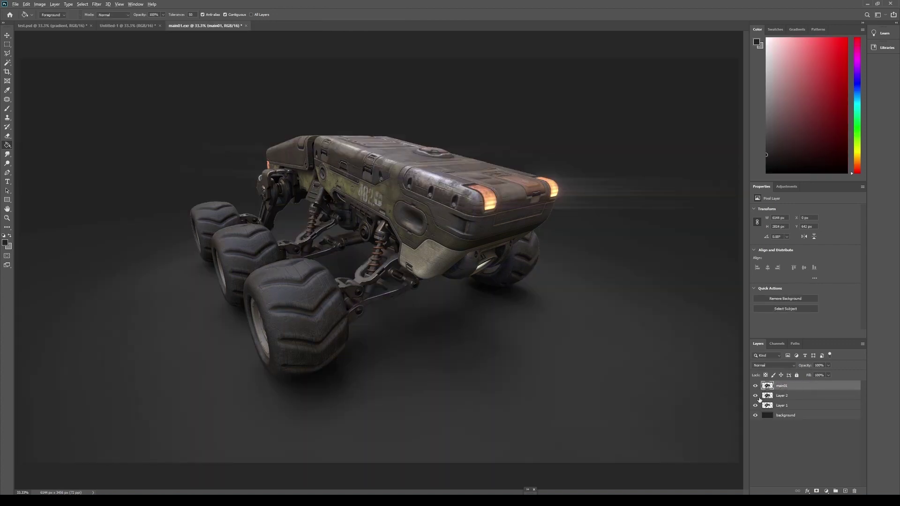
click(756, 396)
click(756, 396)
double_click(782, 396)
text(main02)
key(Return)
double_click(783, 406)
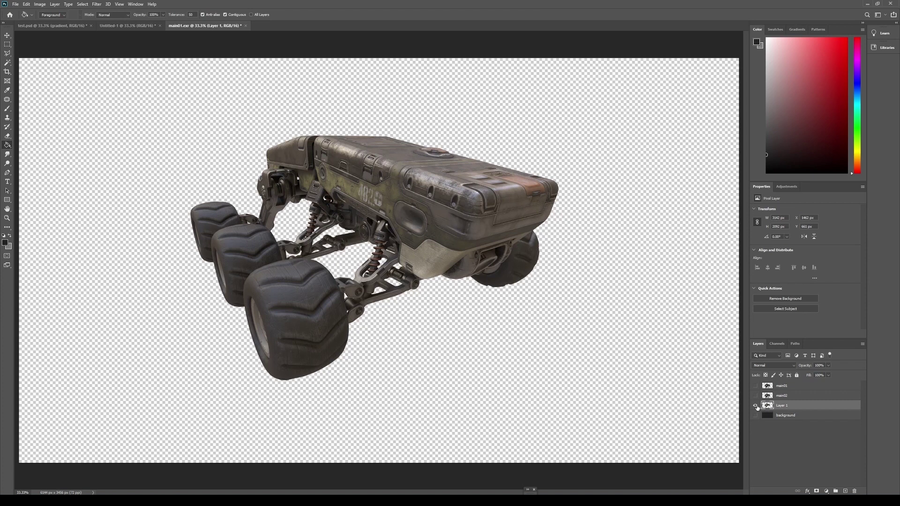
text(vehicle_mask)
key(Return)
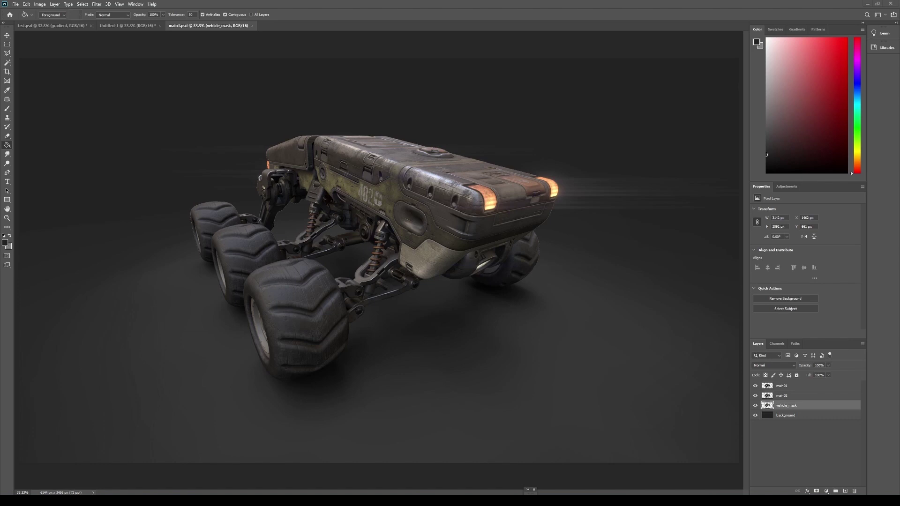
Load the vehicle_mask layer's outline as a selection, copy that area of main01 to a new layer, and check the copy in isolation
ctrl+click(768, 407)
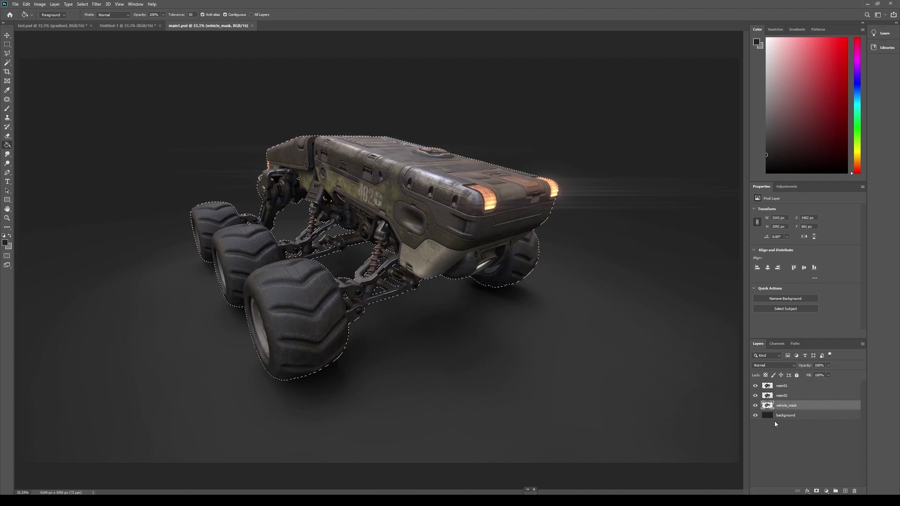
click(773, 388)
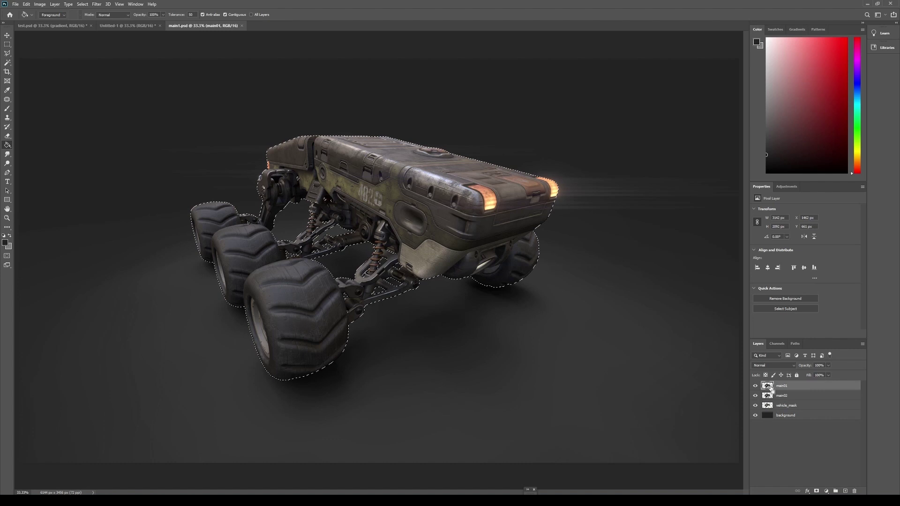
key(ctrl+j)
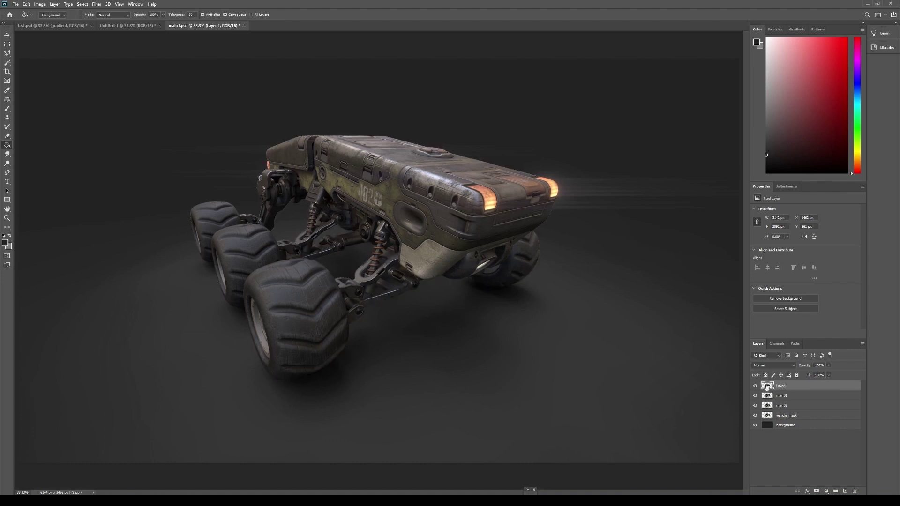
alt+click(755, 386)
alt+click(755, 386)
Copy the vehicle-shaped area of main02 to a new layer and place it directly below the copy made from main01
ctrl+click(770, 388)
click(770, 406)
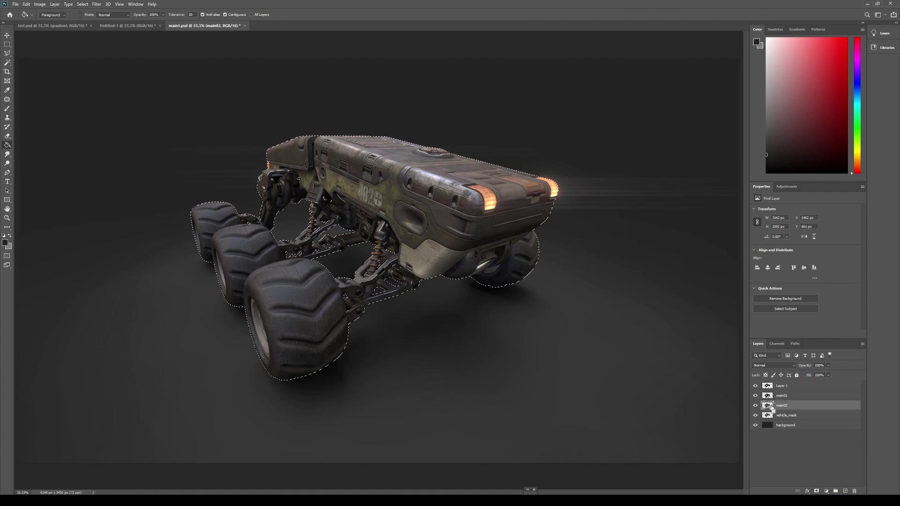
key(ctrl+j)
drag(771, 405, 773, 391)
Delete the original main02 layer and rename the original main01 layer as ground
click(782, 405)
shift+click(787, 416)
key(ctrl+e)
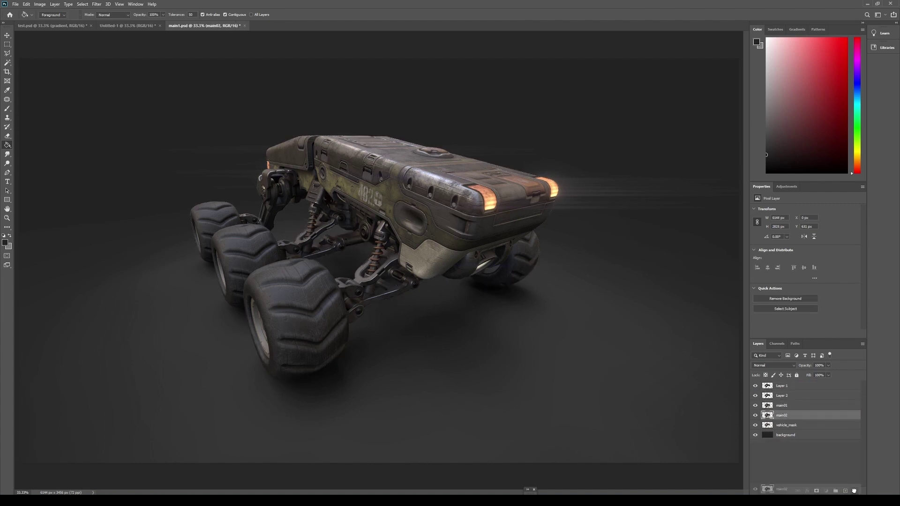
Rename the two cut-out vehicle layers as main01 and main02
double_click(782, 386)
text(main01)
key(Return)
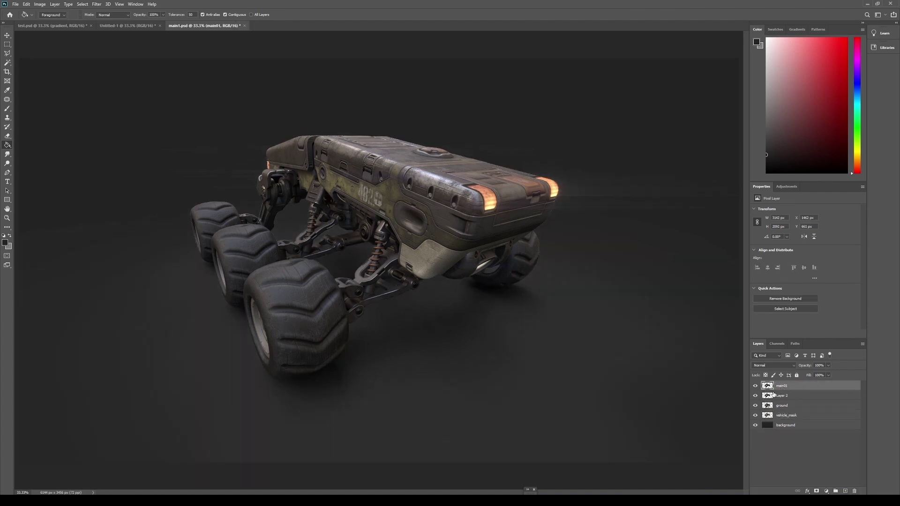
double_click(782, 395)
text(main02)
key(Return)
Examine the main01, main02, ground and vehicle_mask layers one at a time in isolation
alt+click(755, 386)
alt+click(754, 386)
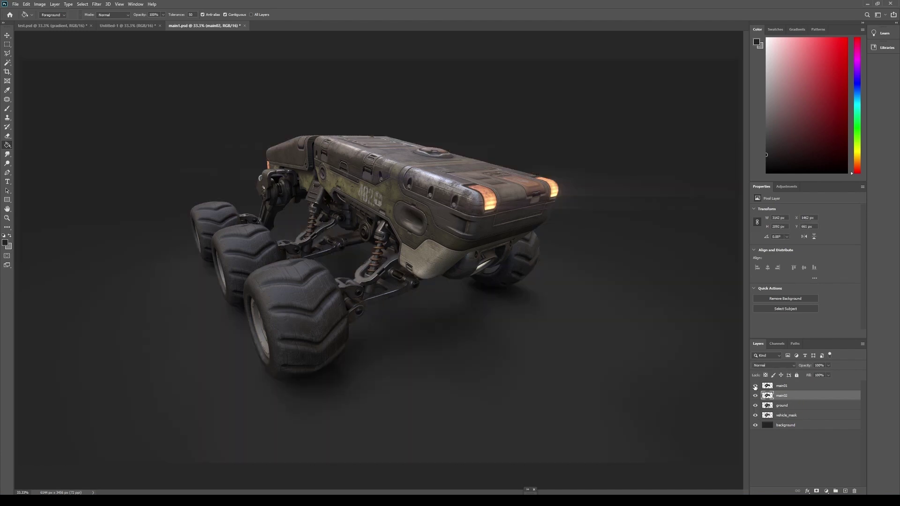
alt+click(755, 396)
alt+click(755, 396)
alt+click(755, 406)
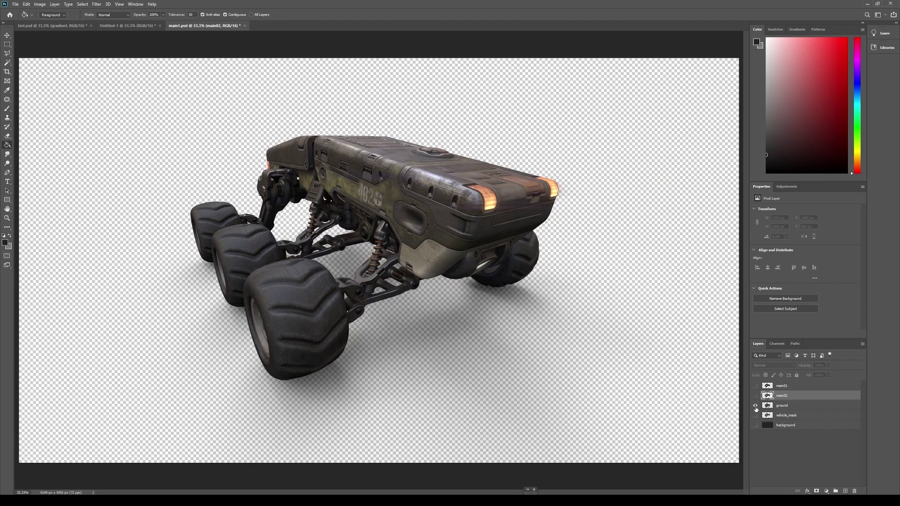
alt+click(755, 406)
alt+click(755, 416)
alt+click(755, 416)
Move the main02 layer above main01 in the layer stack
key(v)
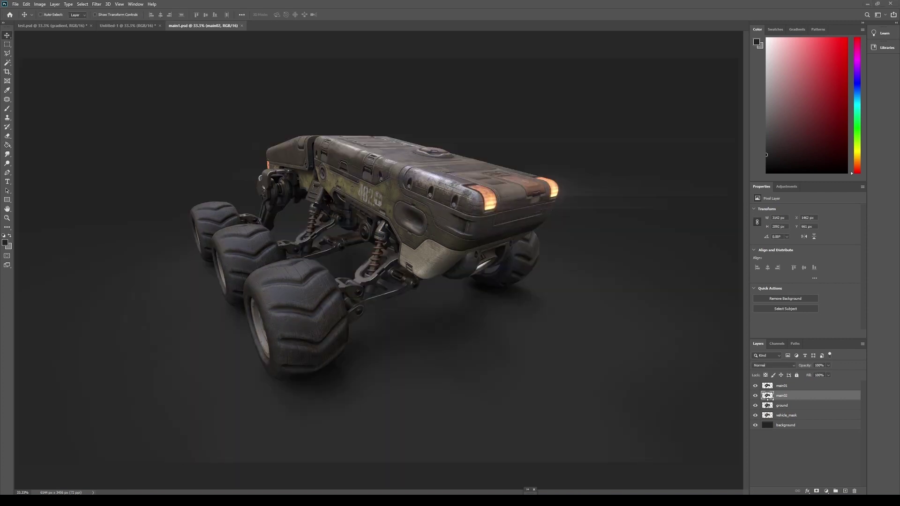
drag(801, 398, 795, 390)
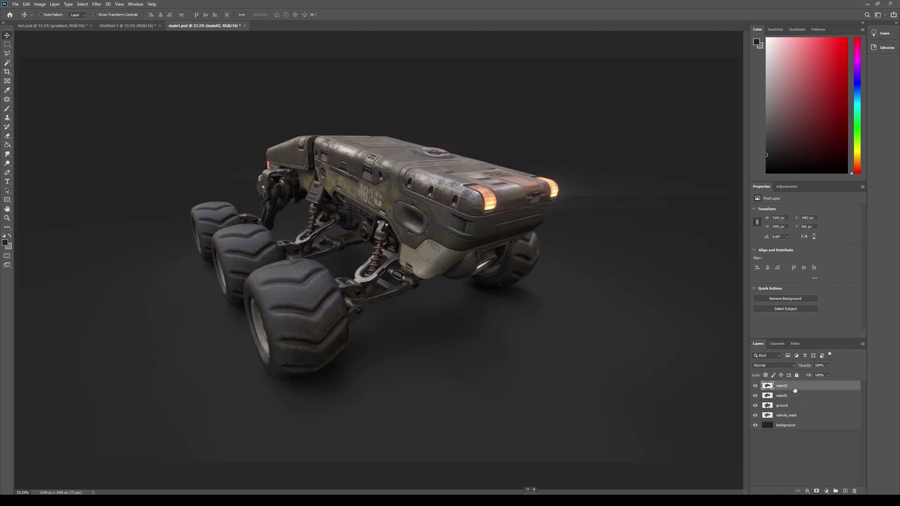
Compare the vehicle's lighting with the main02 layer shown and hidden
click(755, 387)
click(756, 386)
click(755, 386)
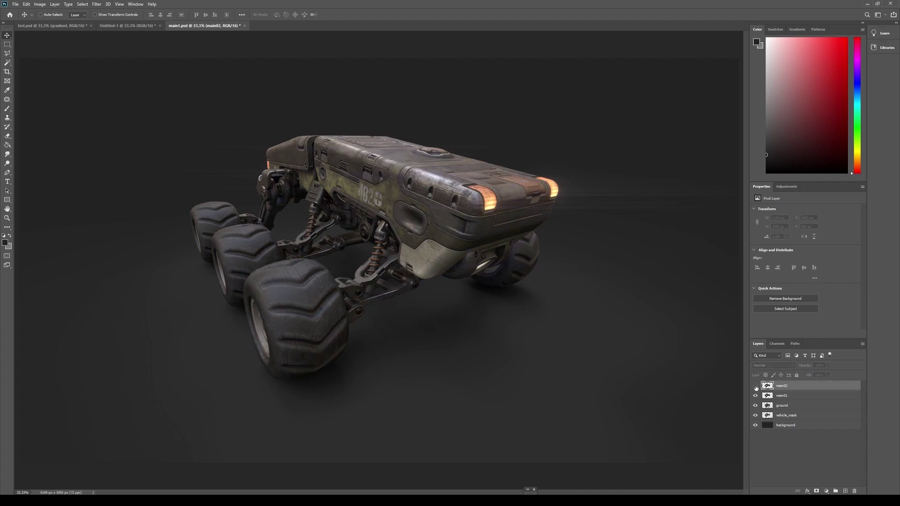
click(755, 386)
click(755, 387)
click(755, 386)
click(756, 386)
click(755, 387)
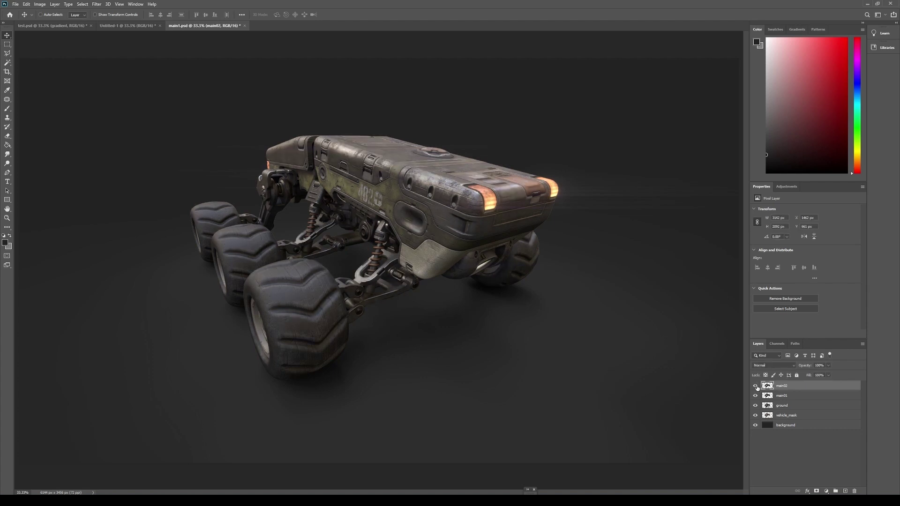
click(756, 386)
click(756, 386)
click(756, 386)
click(756, 386)
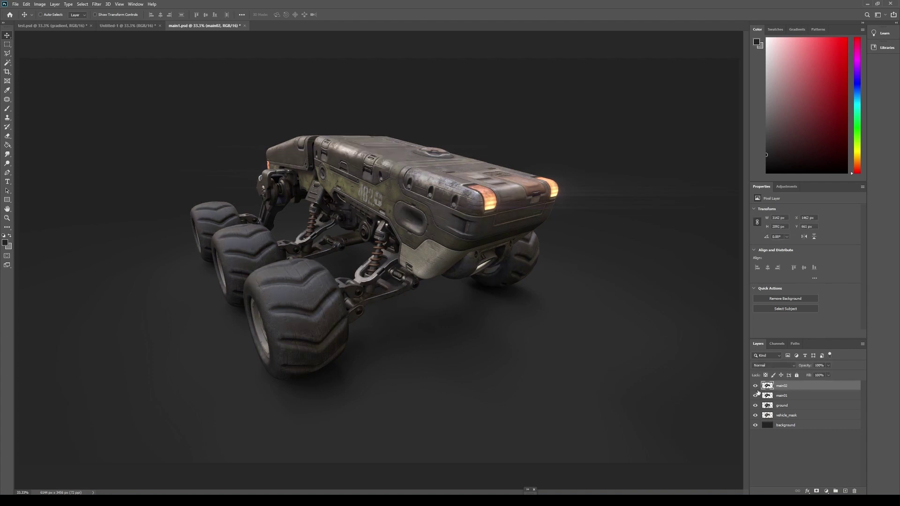
Add a layer mask to main02 and fill it with black
click(817, 490)
key(g)
key(d)
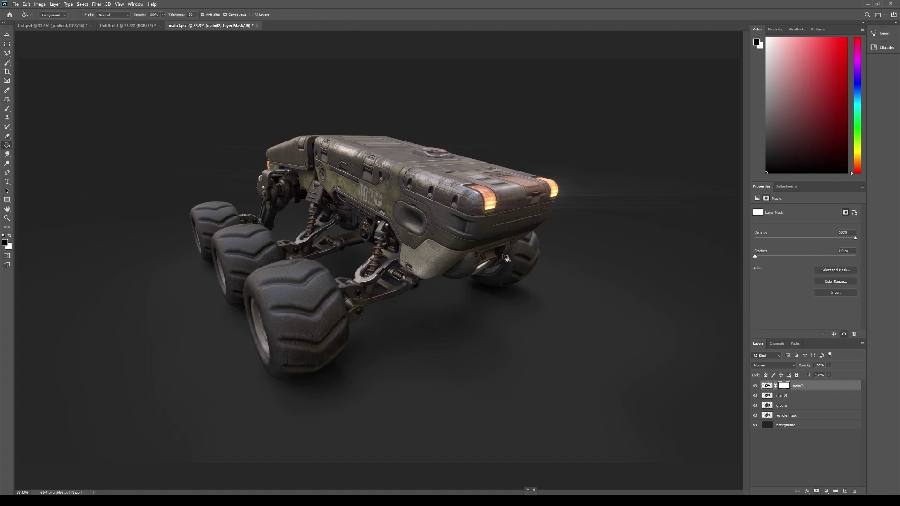
click(506, 258)
Paint white on the main02 mask over the vehicle's front end with a large brush at 24% opacity
key(b)
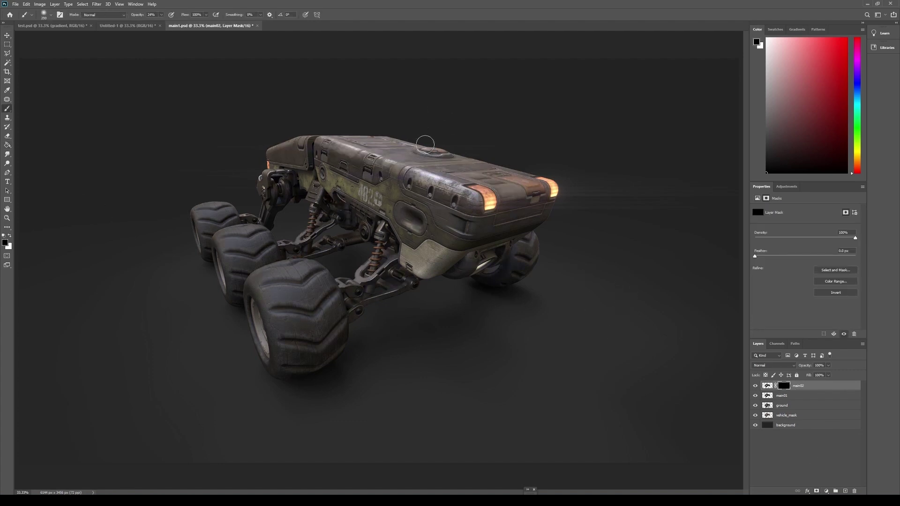
key(bracketright)
key(bracketright)
key(bracketright)
key(bracketright)
key(bracketleft)
key(bracketleft)
key(bracketright)
key(ctrl+plus)
key(ctrl+plus)
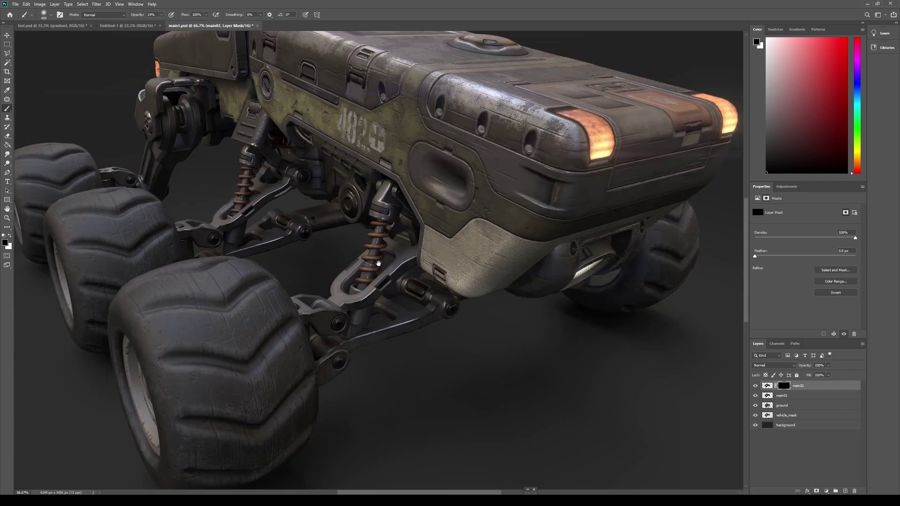
drag(379, 263, 94, 415)
key(x)
key(bracketright)
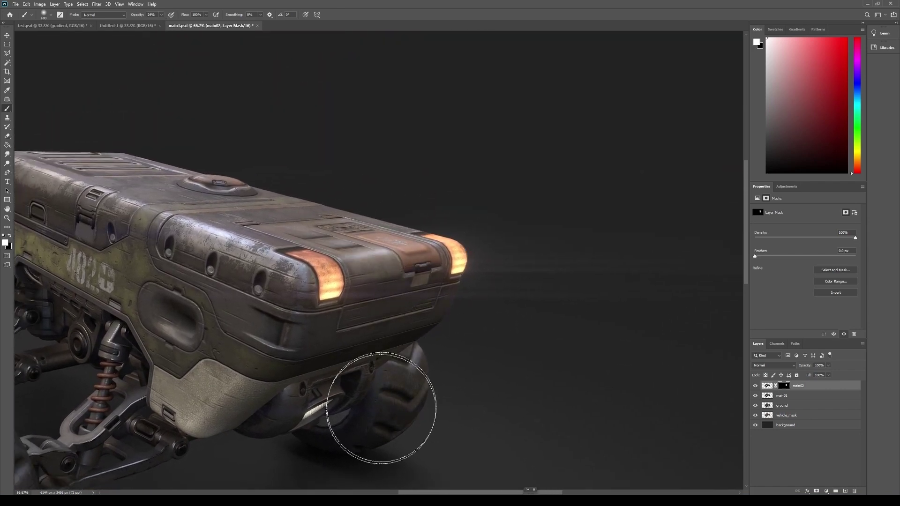
key(ctrl+minus)
key(bracketleft)
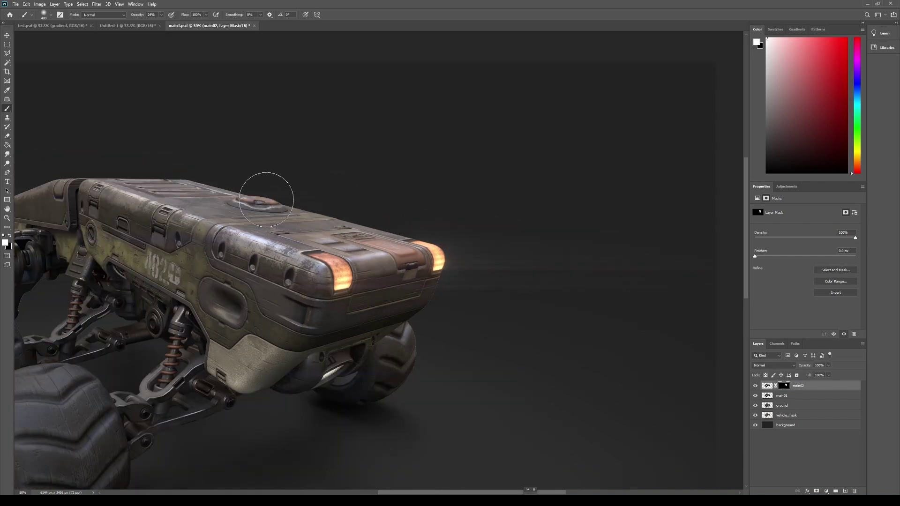
Brush the main02 mask around the vehicle's rear in white and retouch the area by the rear wheels in black
drag(163, 372, 296, 310)
key(bracketright)
key(bracketright)
drag(104, 192, 147, 212)
key(x)
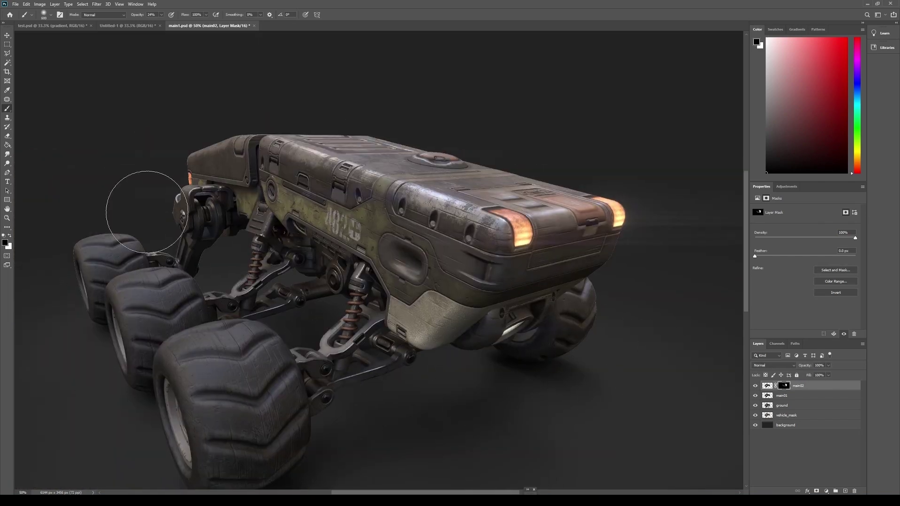
drag(177, 307, 123, 283)
key(x)
key(ctrl+minus)
Paint more white on the main02 mask near the far front wheel and compare the image with the layer shown and hidden
click(782, 396)
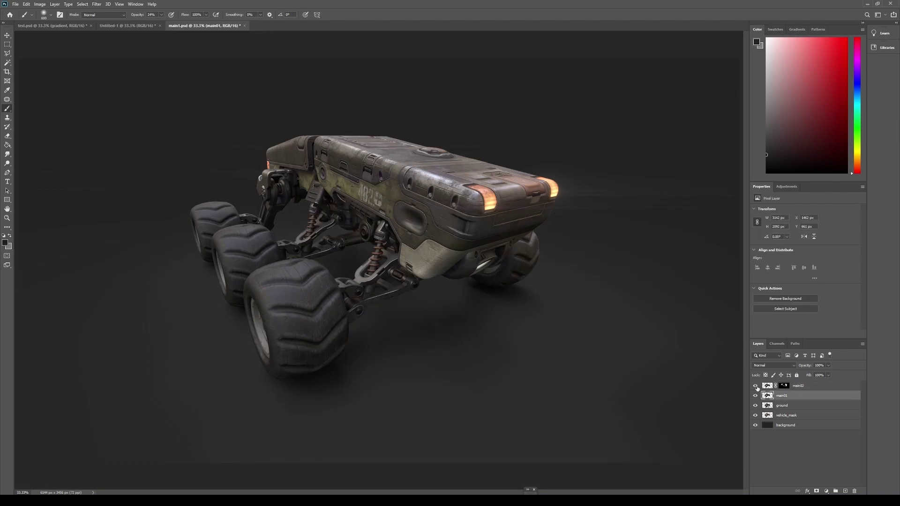
click(755, 387)
click(783, 386)
key(x)
mouse_move(554, 280)
mouse_down()
mouse_move(524, 276)
mouse_move(541, 305)
mouse_up()
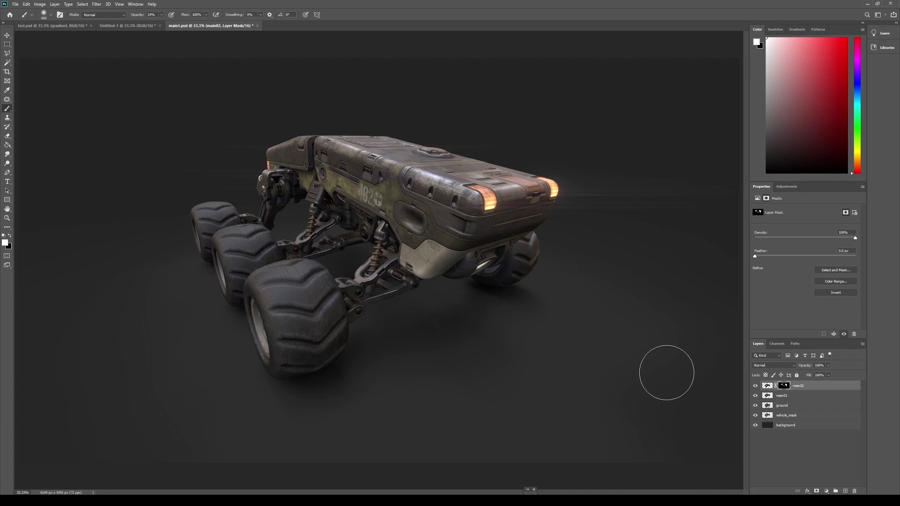
click(755, 386)
click(755, 385)
Add a new layer above the background layer and name it background_gradient
click(790, 426)
key(ctrl+shift+alt+n)
double_click(782, 424)
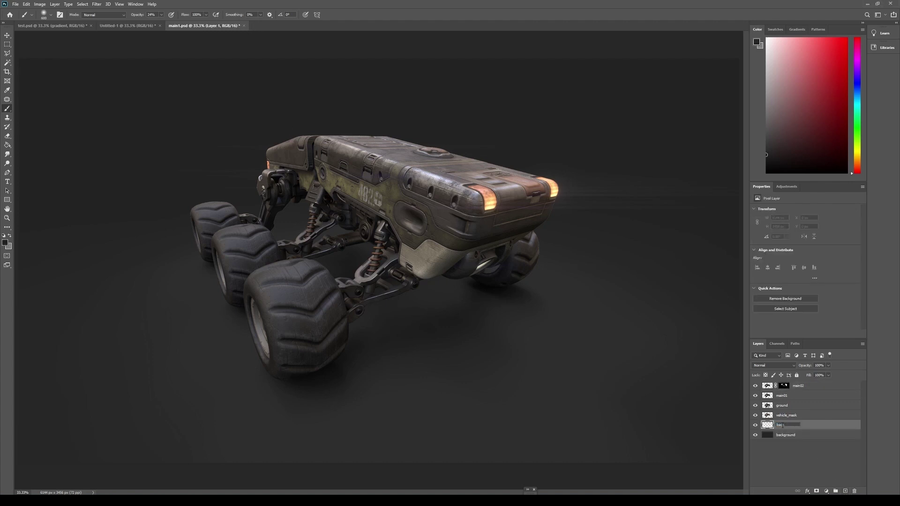
text(background_gradient)
key(Return)
Draw black-to-transparent linear gradients on background_gradient from the image's edges and corners inward to form a vignette
key(ctrl+minus)
click(7, 145)
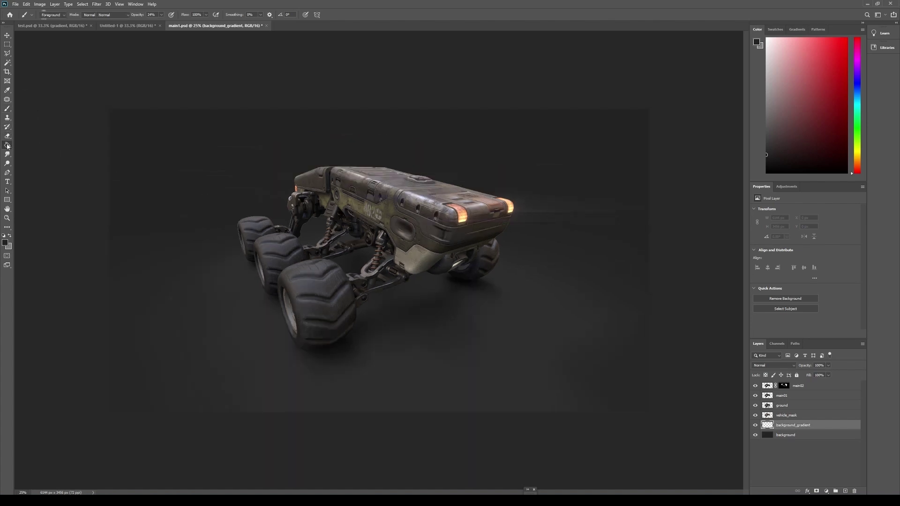
click(33, 146)
key(d)
drag(62, 248, 195, 255)
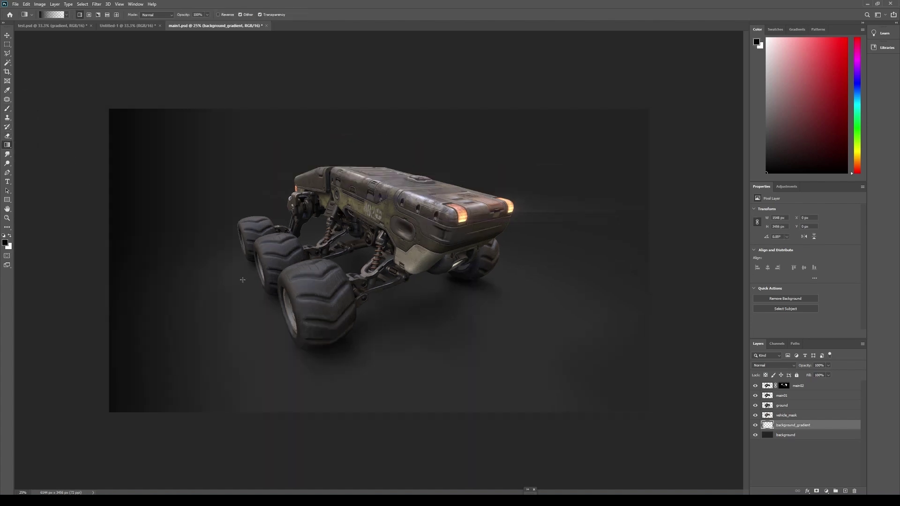
drag(418, 76, 426, 175)
drag(651, 277, 509, 298)
drag(640, 84, 524, 154)
drag(107, 428, 226, 339)
drag(374, 455, 373, 330)
drag(602, 432, 473, 339)
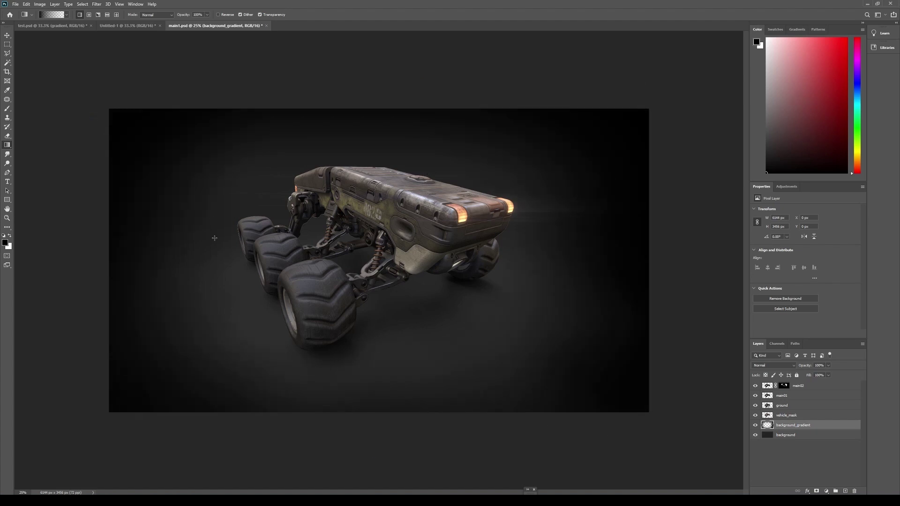
Lower the background_gradient layer's opacity to 47%
click(828, 365)
drag(831, 373, 811, 376)
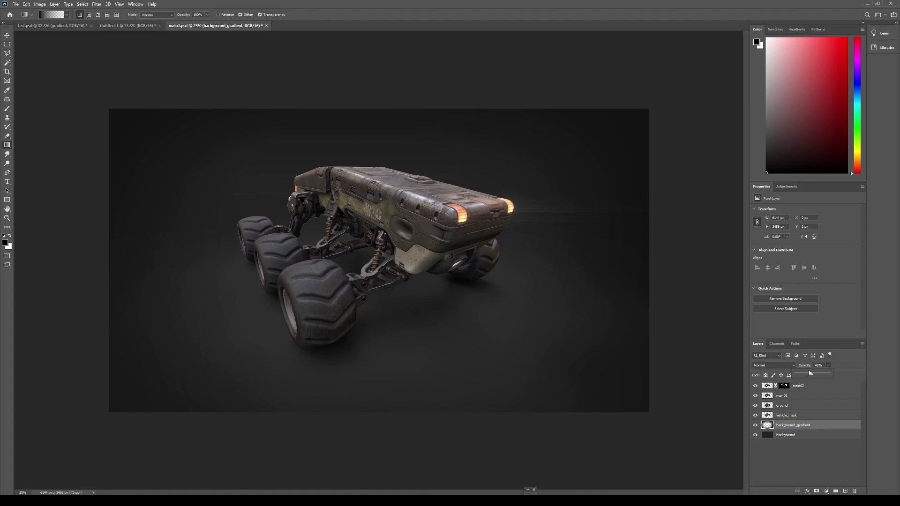
drag(810, 374, 811, 373)
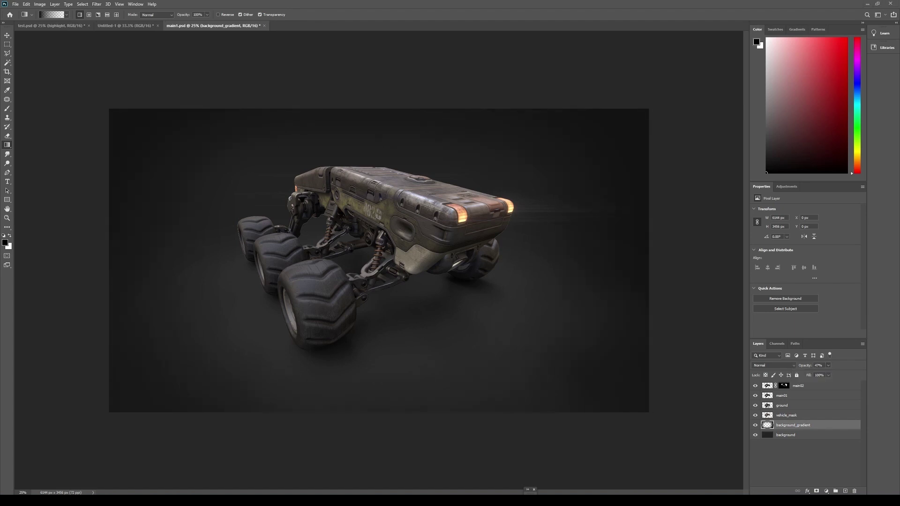
Duplicate the vehicle_mask layer, name the copy Highlight_thin, and move it above the ground layer
click(791, 417)
key(ctrl+j)
double_click(791, 415)
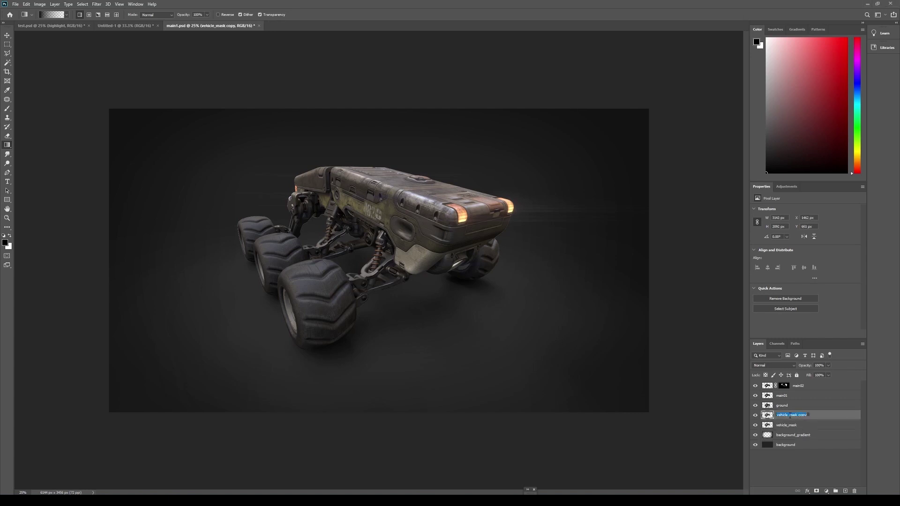
text(Highlight_thin)
key(Return)
key(ctrl+bracketright)
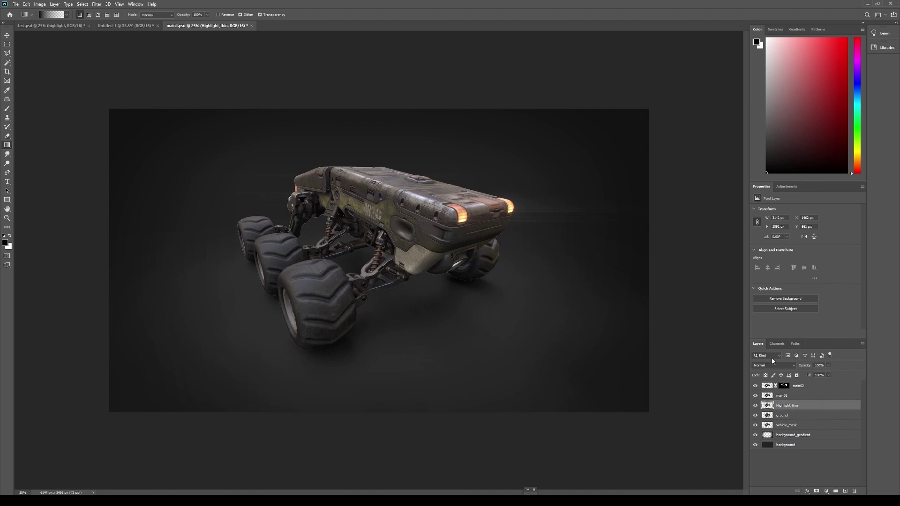
Add an Outer Glow layer style to the Highlight_thin layer with 60 px size and apply it
double_click(797, 406)
double_click(818, 406)
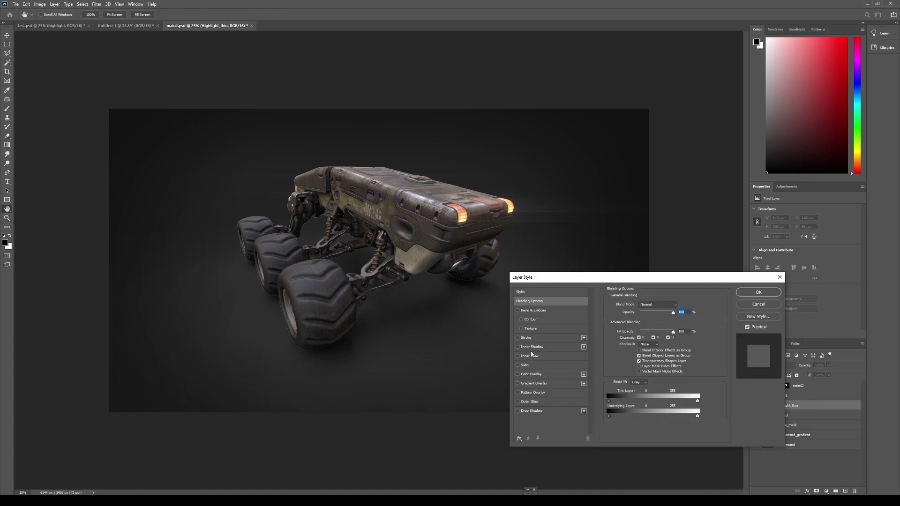
click(528, 402)
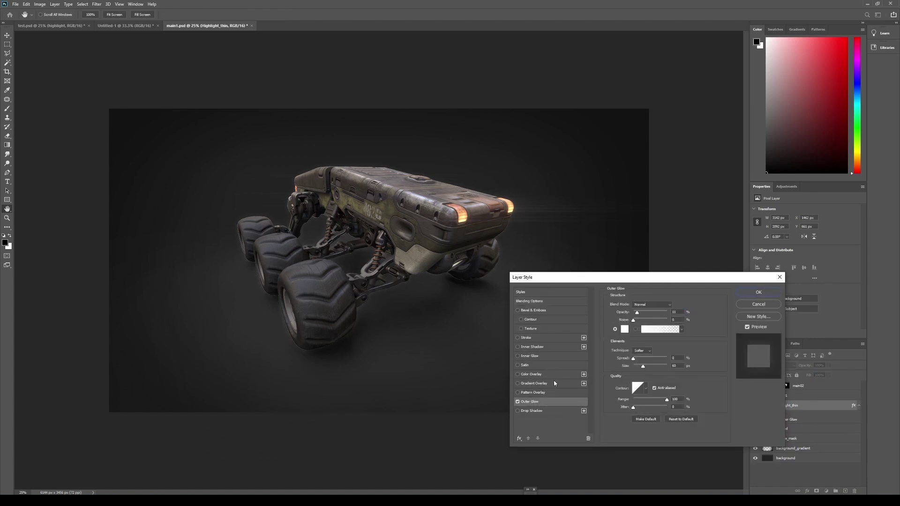
key(ctrl+plus)
key(ctrl+plus)
key(ctrl+plus)
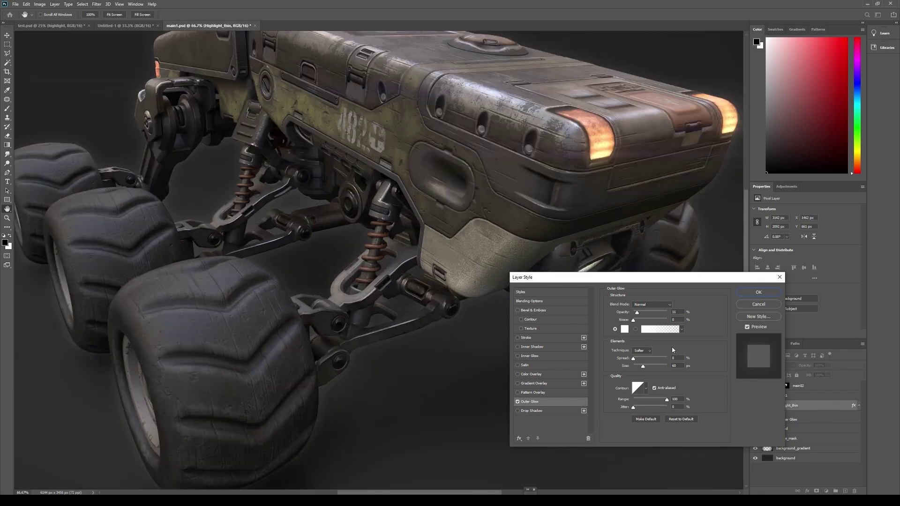
click(759, 292)
drag(703, 225, 448, 351)
key(ctrl+plus)
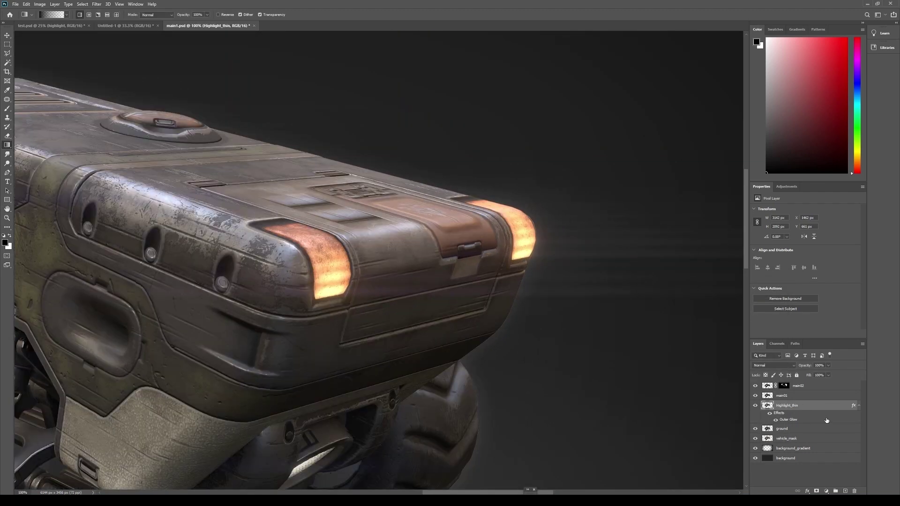
Change the colour of Highlight_thin's outer glow to a pale orange
double_click(822, 406)
click(531, 402)
click(623, 330)
drag(689, 255, 689, 256)
click(603, 174)
key(Return)
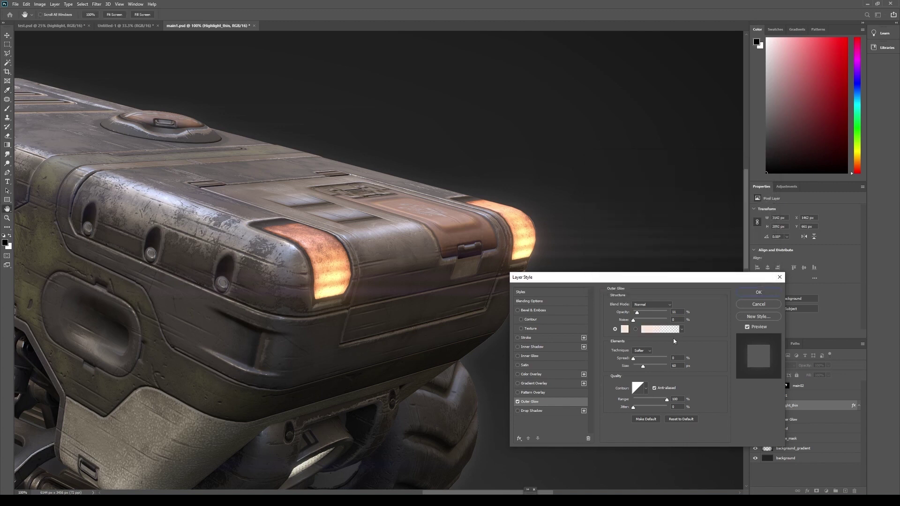
Give Highlight_thin's outer glow the colour ffeee8, 61% opacity, a size of only a few pixels and 49% range
drag(644, 370, 636, 366)
drag(637, 313, 654, 314)
mouse_move(667, 400)
mouse_down()
mouse_move(643, 401)
mouse_move(653, 399)
mouse_up()
click(634, 360)
drag(637, 369, 635, 370)
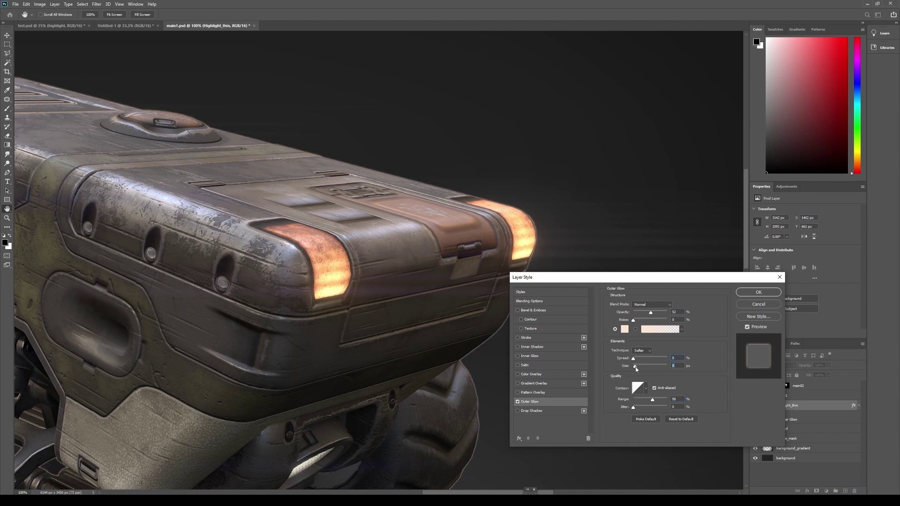
click(624, 329)
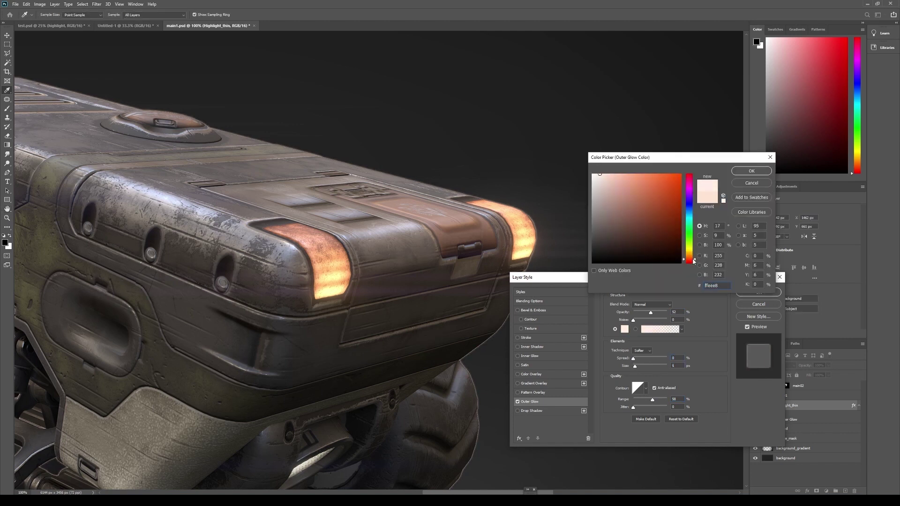
click(751, 171)
drag(651, 312, 654, 312)
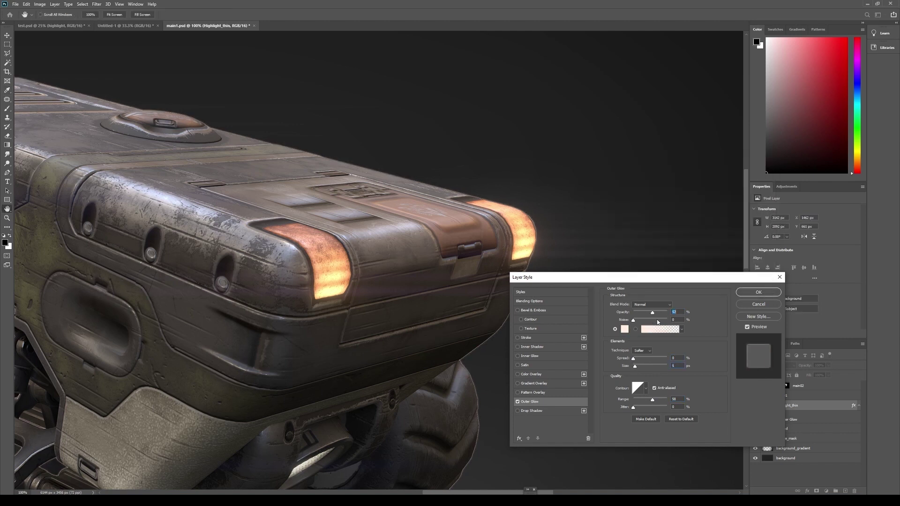
drag(652, 400, 655, 399)
drag(636, 369, 637, 369)
drag(656, 400, 650, 400)
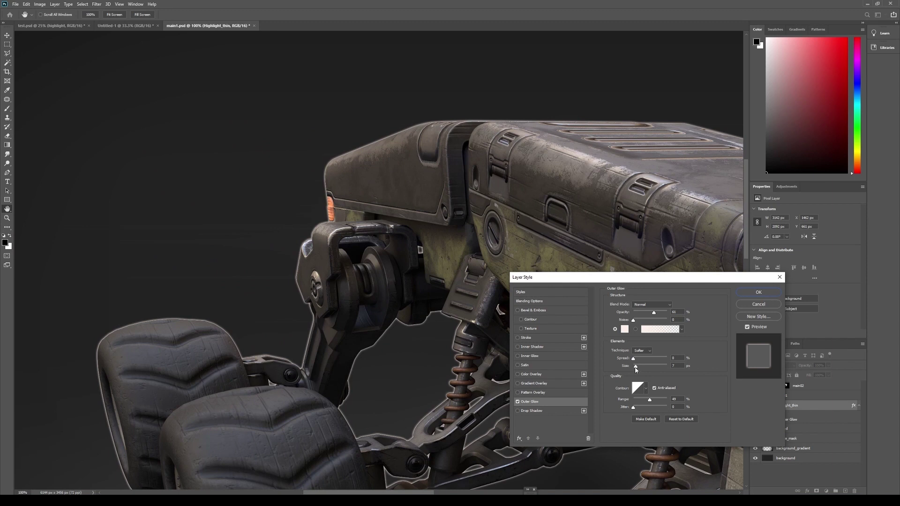
Lower Highlight_thin's outer glow opacity to 53%, fine-tune its size and range, and apply the style
drag(636, 369, 634, 369)
drag(649, 400, 643, 401)
drag(654, 312, 648, 313)
drag(638, 368, 636, 367)
drag(642, 400, 649, 402)
click(754, 292)
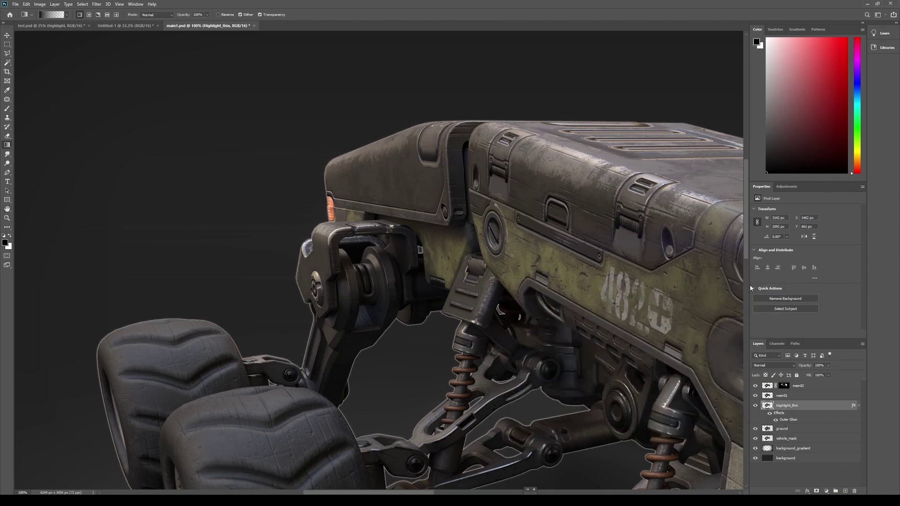
Add a layer mask to Highlight_thin and fill it with black using the Paint Bucket tool
key(ctrl+0)
key(ctrl+plus)
drag(621, 207, 589, 254)
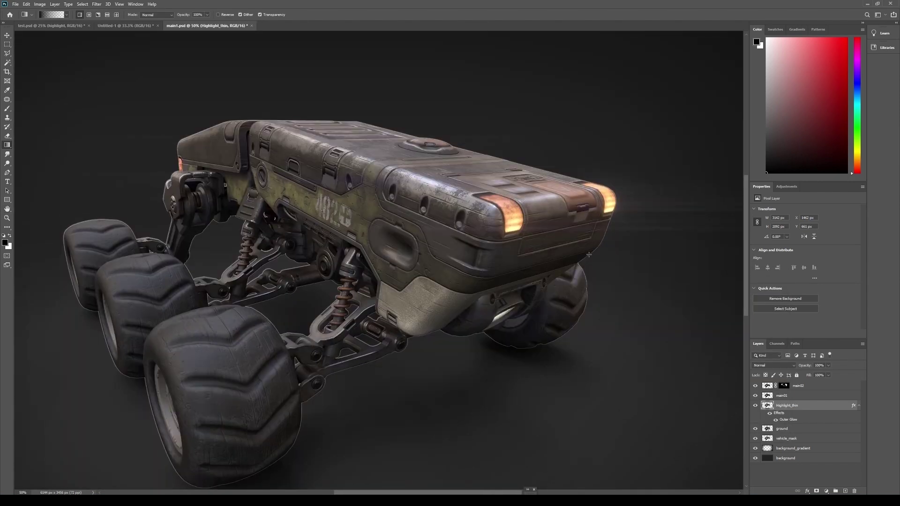
click(816, 491)
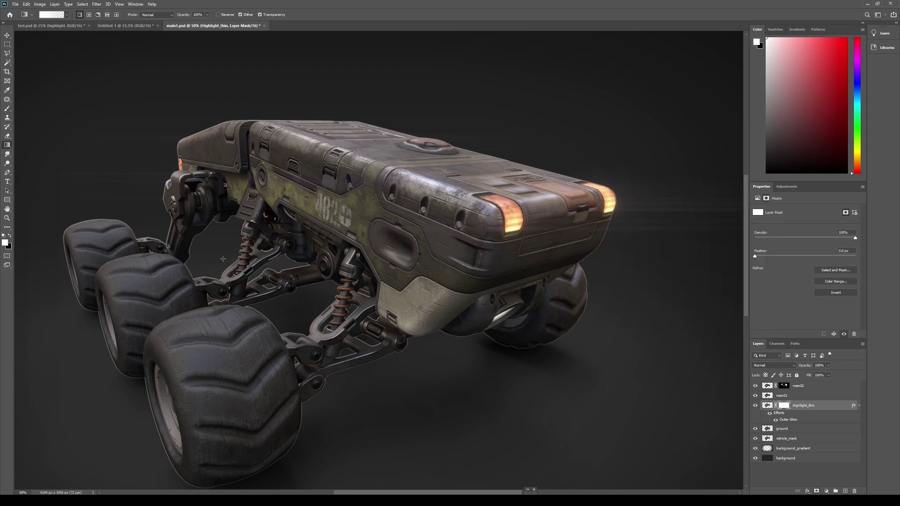
right_click(7, 145)
click(38, 152)
key(x)
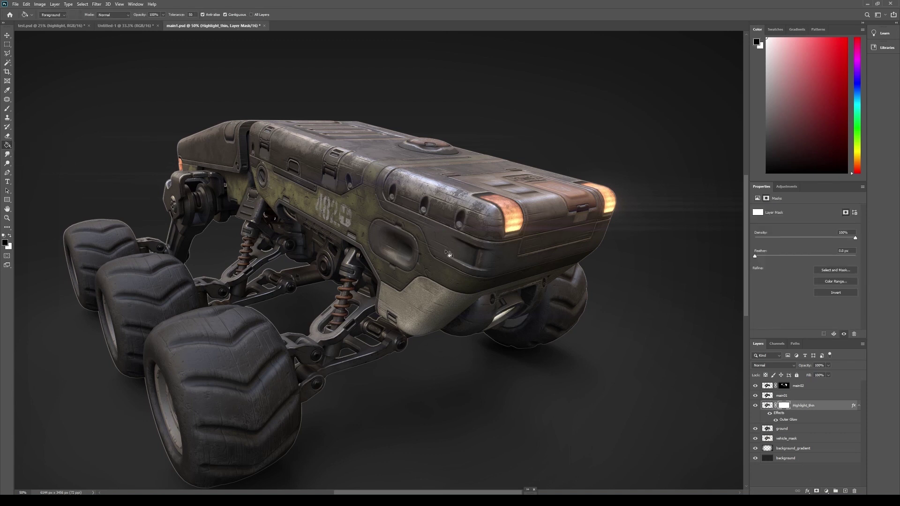
click(530, 287)
key(b)
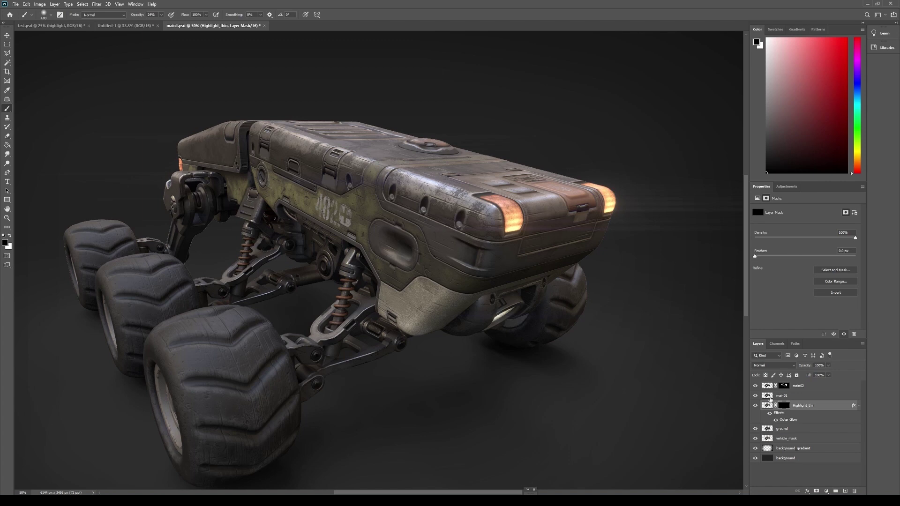
Paint white on the Highlight_thin mask with a 24% opacity brush to reveal the rim glow along the body and rear leg edges
key(x)
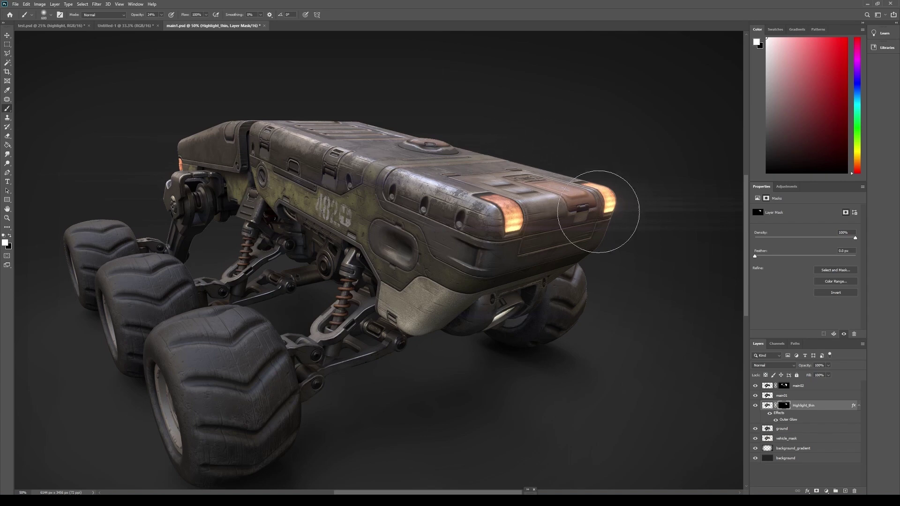
key(bracketleft)
key(bracketleft)
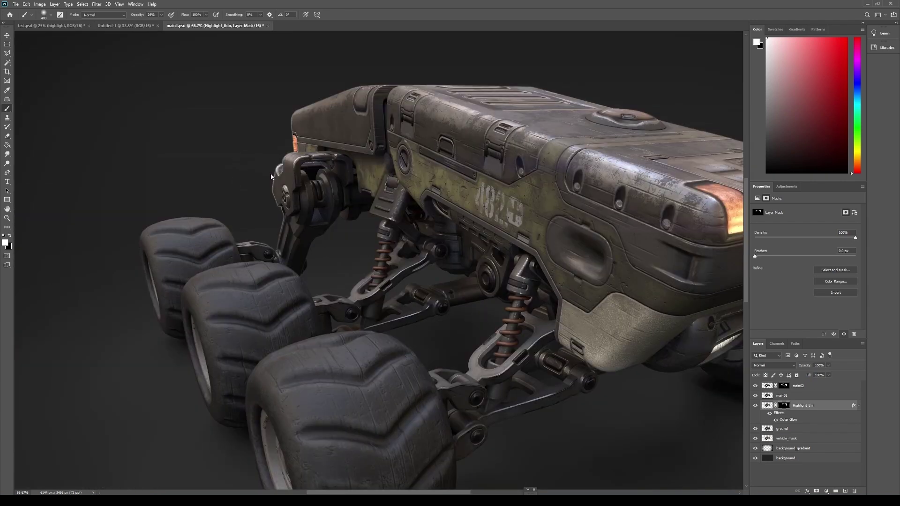
key(x)
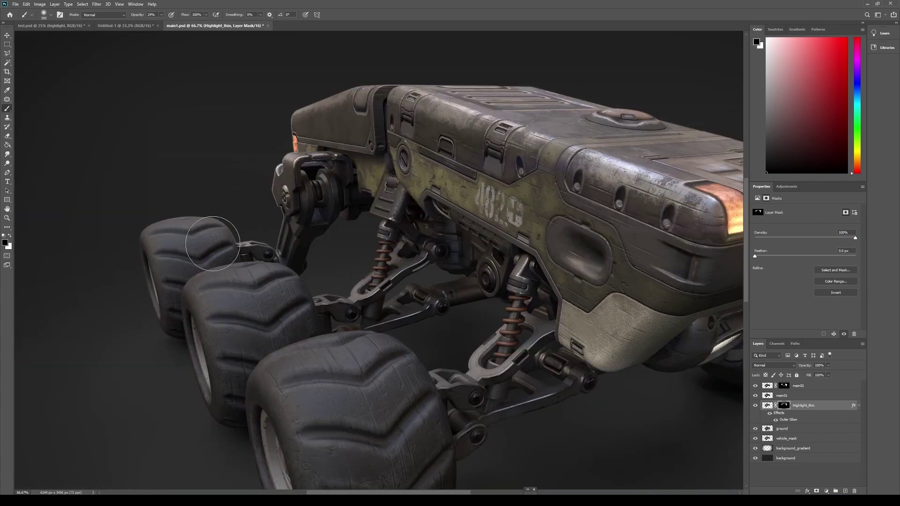
key(x)
drag(378, 271, 381, 223)
key(x)
key(ctrl+plus)
key(ctrl+plus)
key(bracketleft)
key(bracketleft)
key(bracketleft)
key(x)
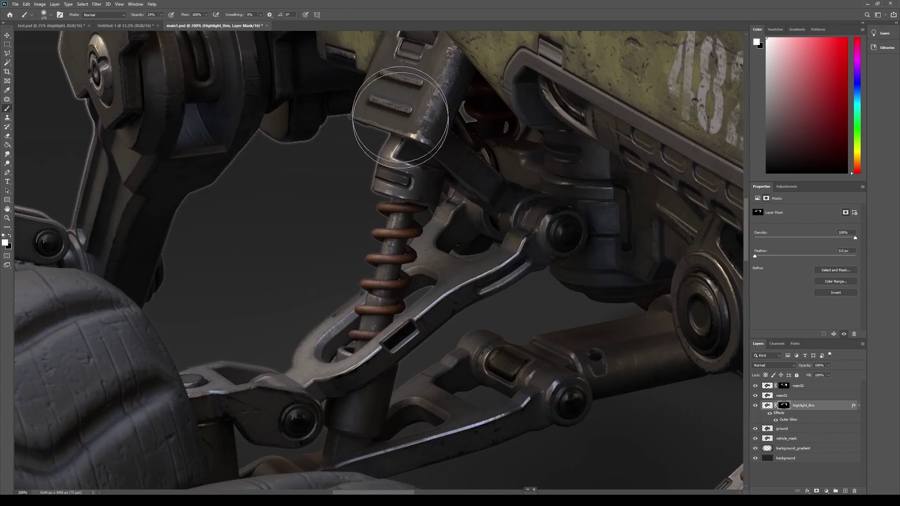
Refine the Highlight_thin mask around the shock absorbers, suspension arms and underbody with a smaller brush, alternating black and white
key(x)
key(x)
key(bracketleft)
key(bracketleft)
key(bracketleft)
key(bracketleft)
key(bracketleft)
key(bracketleft)
key(bracketleft)
key(bracketleft)
key(bracketleft)
key(bracketleft)
key(bracketleft)
drag(364, 176, 321, 292)
key(x)
key(ctrl+minus)
mouse_move(434, 359)
mouse_down()
mouse_move(514, 331)
mouse_move(478, 282)
mouse_up()
key(x)
key(bracketright)
key(bracketright)
key(bracketright)
key(bracketright)
key(bracketright)
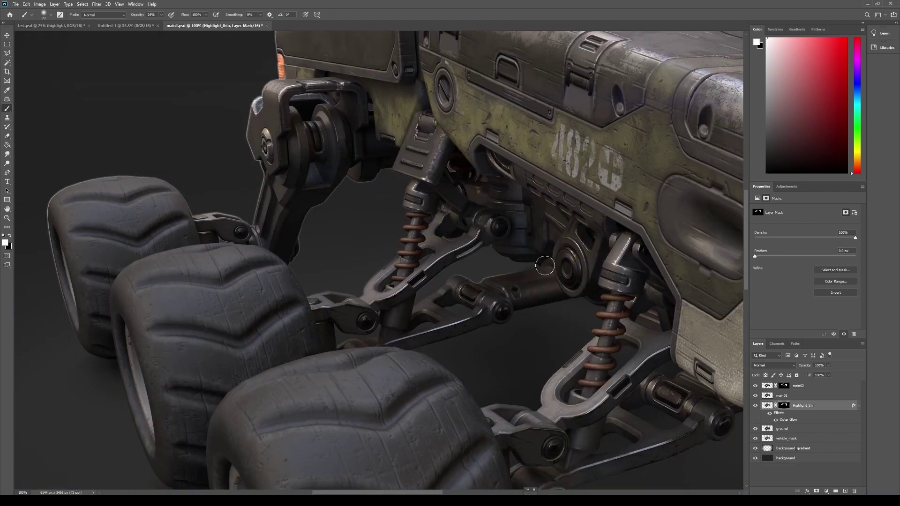
drag(545, 267, 511, 264)
scroll(493, 265, down, 2)
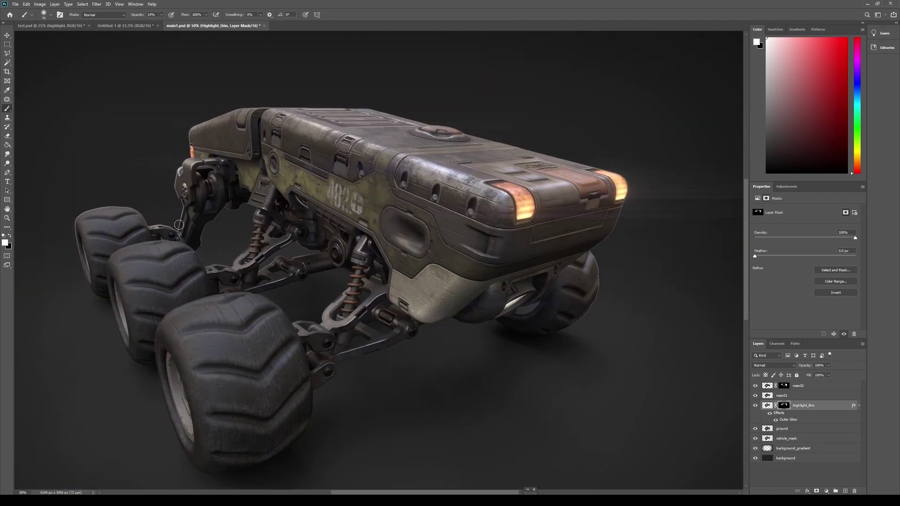
Paint the rim glow back in on the Highlight_thin mask around the wheels with an enlarged white brush
key(x)
drag(580, 342, 500, 299)
key(x)
key(bracketright)
key(bracketright)
key(bracketright)
key(bracketright)
key(bracketright)
key(bracketright)
key(bracketright)
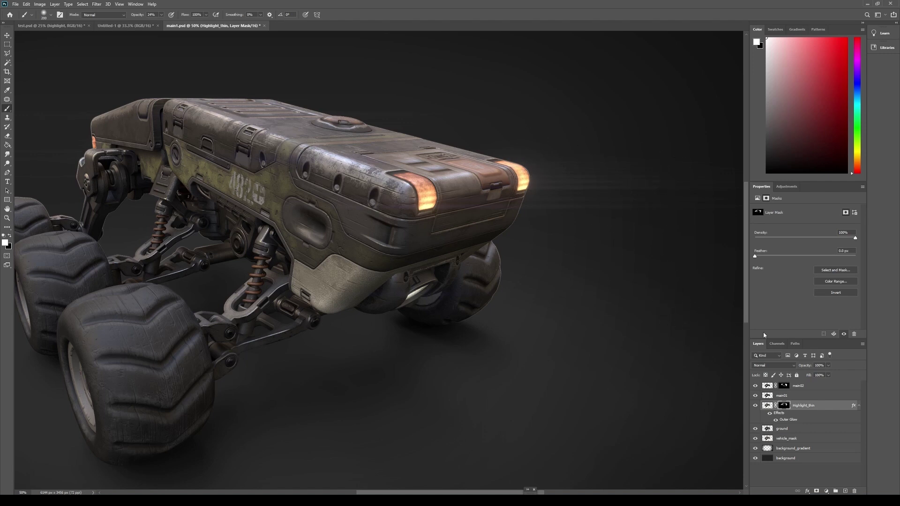
Duplicate the Highlight_thin layer and name the copy Highlight_thick
click(828, 407)
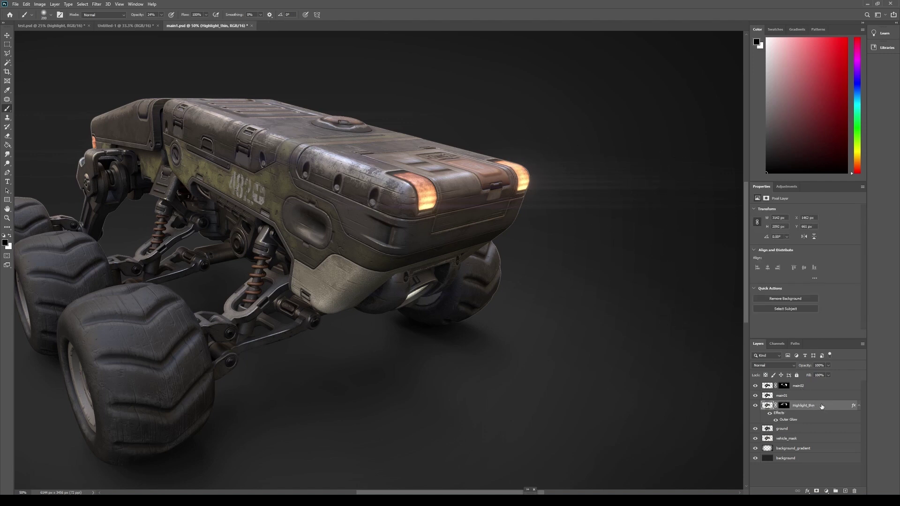
key(ctrl+j)
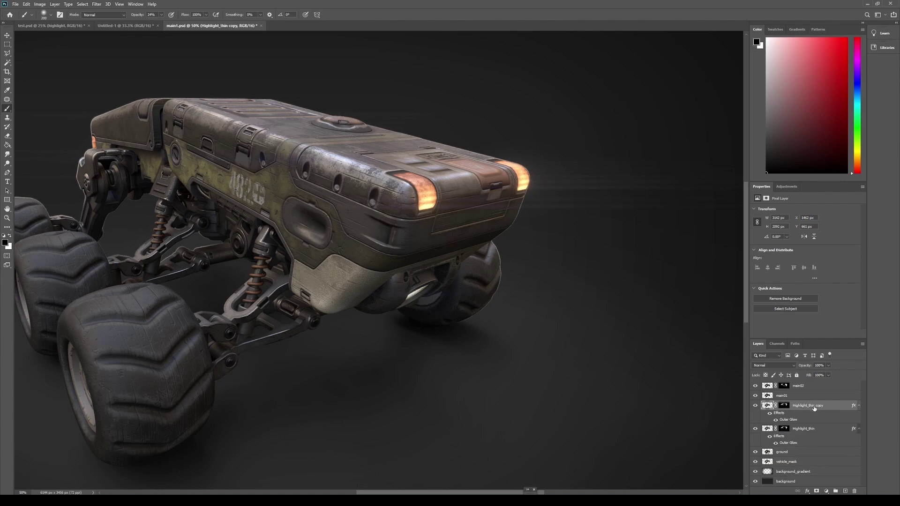
double_click(815, 407)
drag(826, 405, 812, 407)
text(ick)
key(Return)
Set Highlight_thick's outer glow range to 100%, widen its size and slightly raise its opacity
right_click(790, 406)
click(807, 115)
drag(647, 399, 667, 399)
drag(637, 366, 637, 366)
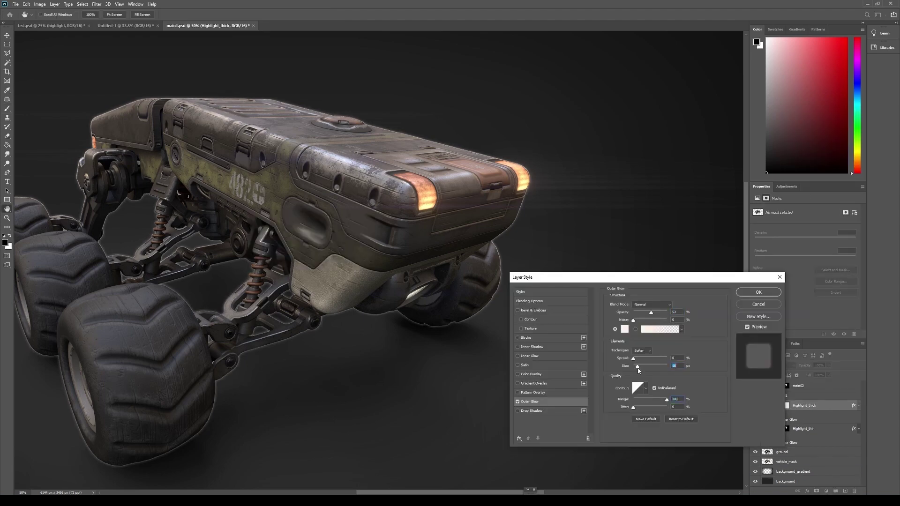
drag(651, 312, 653, 312)
Give Highlight_thick's outer glow a warmer light orange colour, reduce its range and apply the style
click(625, 329)
click(619, 176)
click(687, 244)
click(749, 171)
drag(666, 399, 658, 399)
click(758, 292)
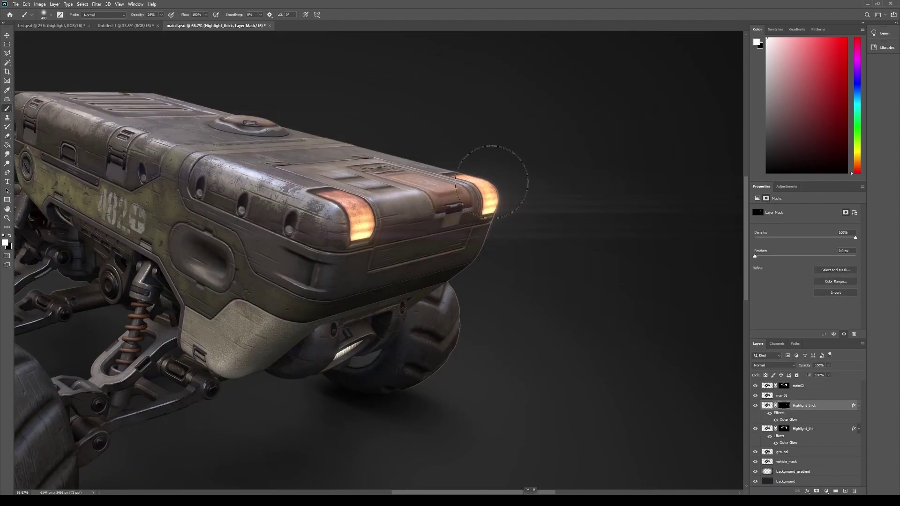
Paint on the black Highlight_thick mask to reveal the glow around the far headlight corner, trimming the excess with black
click(501, 172)
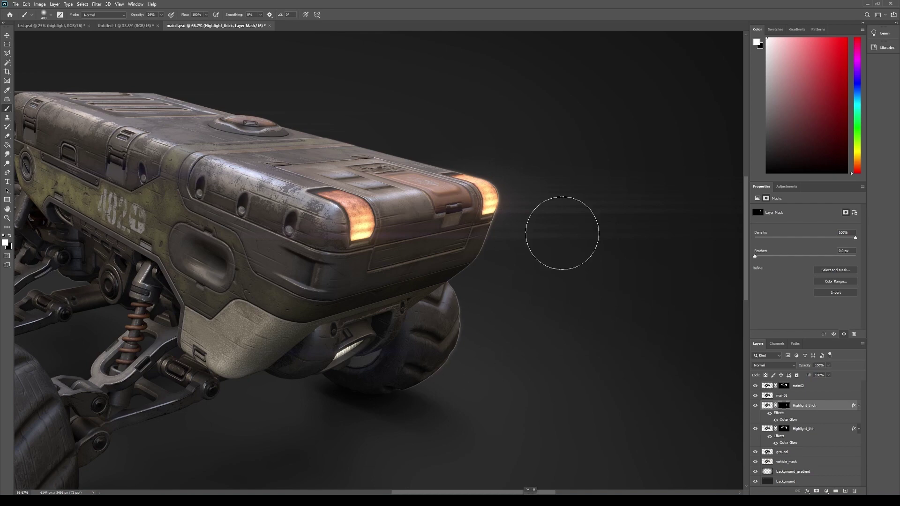
click(415, 154)
key(x)
drag(500, 228, 581, 221)
drag(30, 241, 176, 207)
key(x)
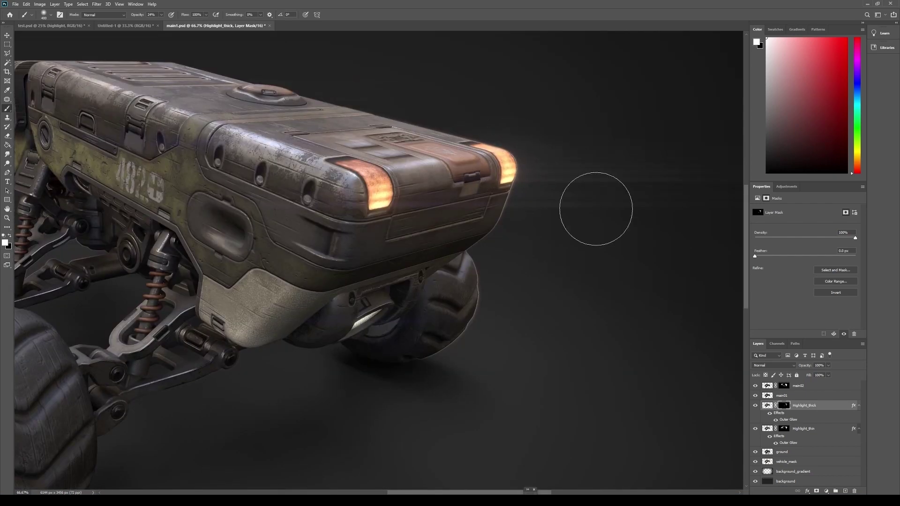
key(ctrl+minus)
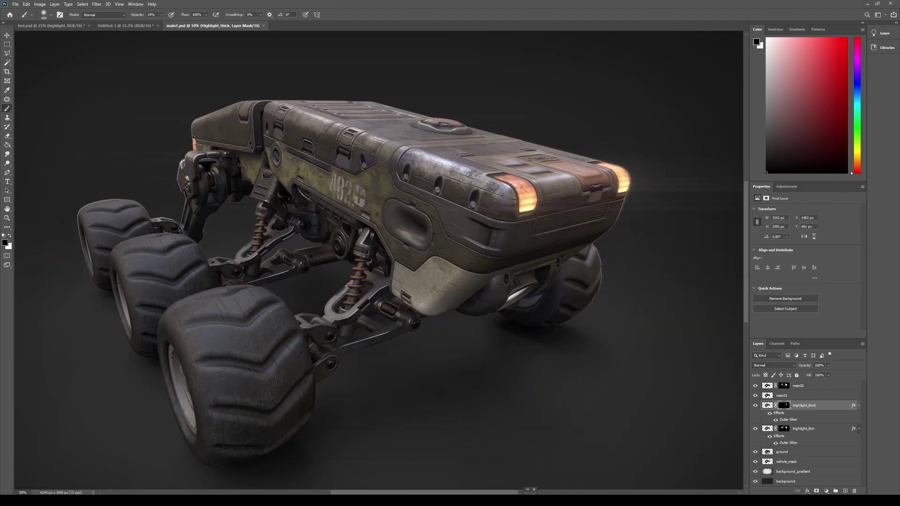
Duplicate Highlight_thick, move the copy below the ground layer and delete its layer mask without applying it
key(ctrl+j)
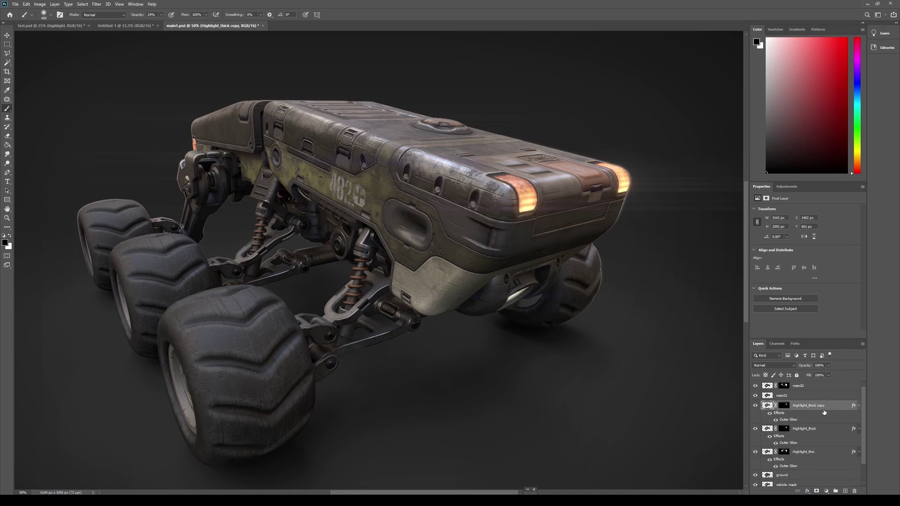
drag(863, 413, 864, 430)
drag(838, 388, 838, 455)
drag(784, 439, 854, 491)
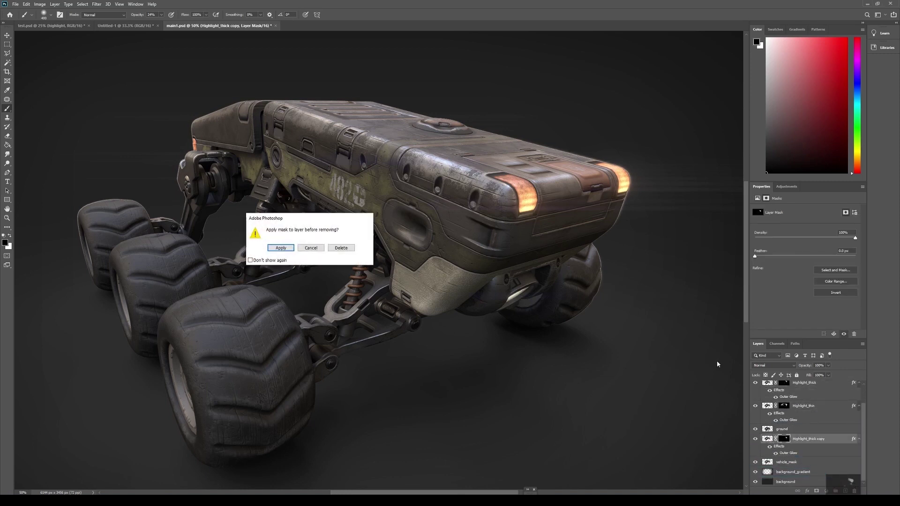
click(349, 252)
Rename the Highlight_thick copy as soft_glow
double_click(792, 439)
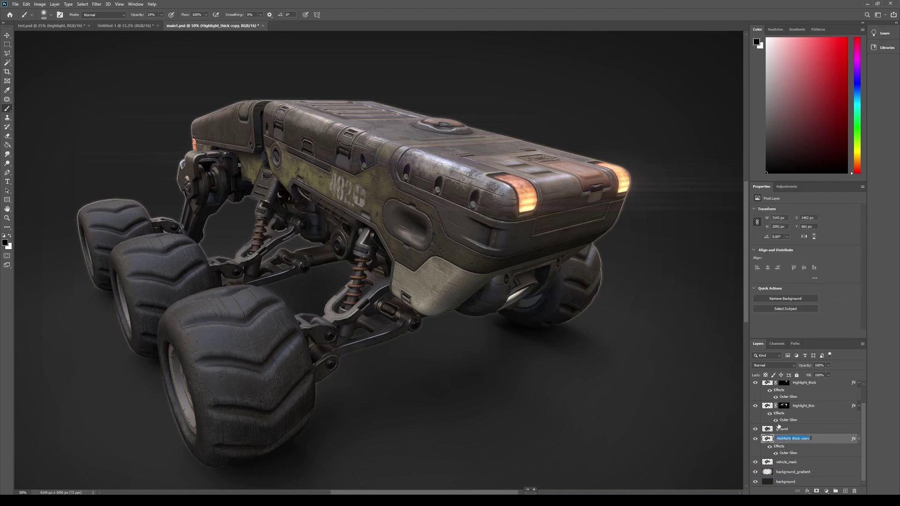
text(sc)
text(ft_glow)
key(Return)
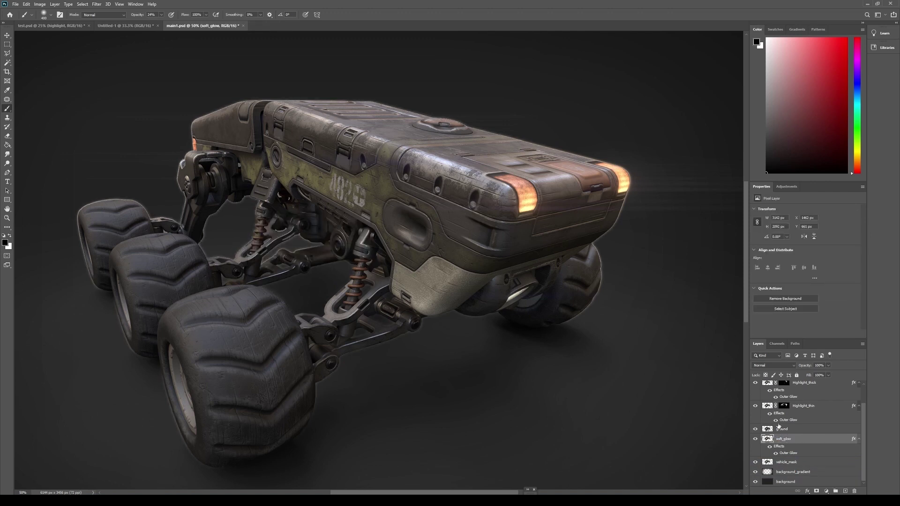
Set soft_glow's outer glow to a 250 px size and about 11% opacity, and apply the style
double_click(803, 442)
click(529, 402)
click(624, 329)
click(745, 170)
drag(637, 366, 668, 366)
drag(651, 312, 637, 312)
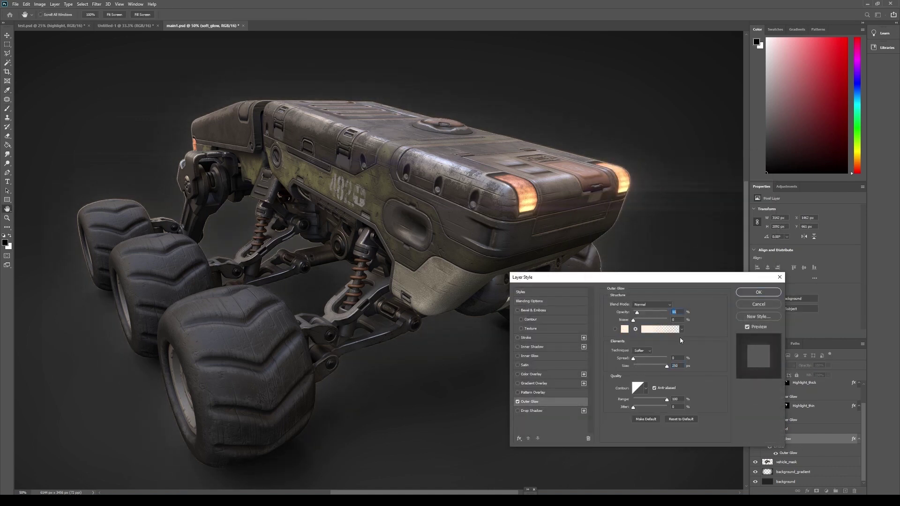
key(Return)
key(b)
key(ctrl+minus)
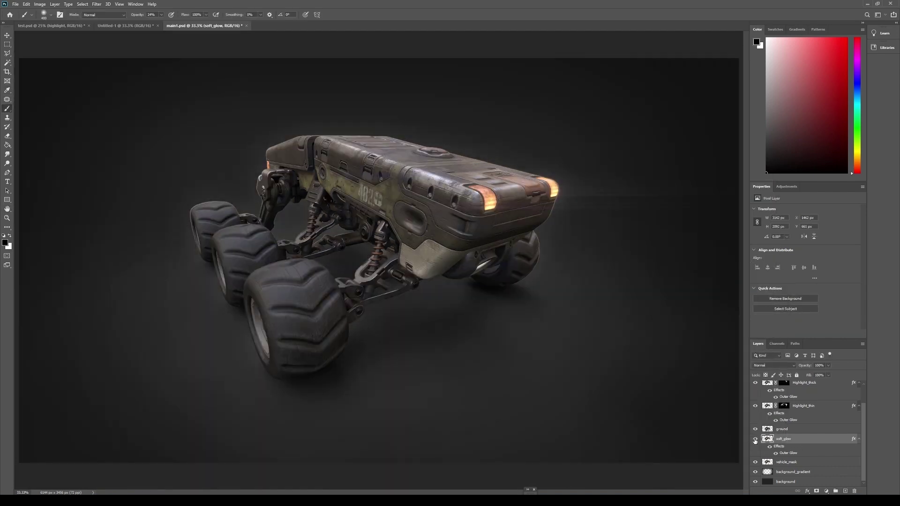
Set soft_glow's outer glow colour to white and fine-tune the glow's opacity
double_click(788, 453)
click(625, 329)
click(595, 173)
click(748, 170)
drag(637, 312, 639, 313)
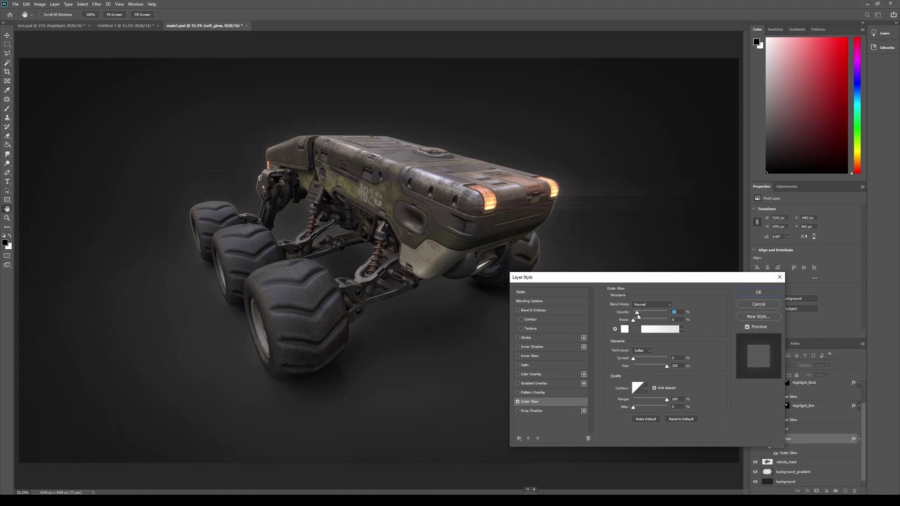
key(Return)
key(b)
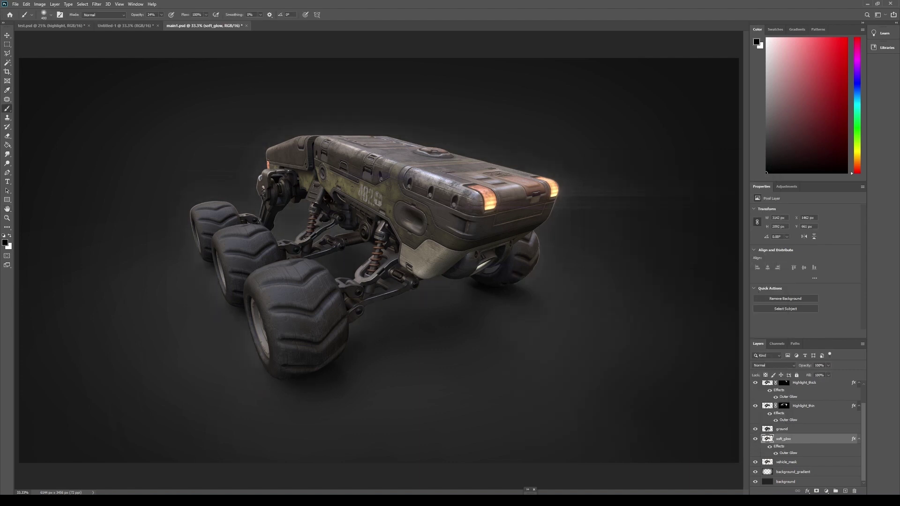
Add a layer mask to soft_glow and fill it with black
click(817, 491)
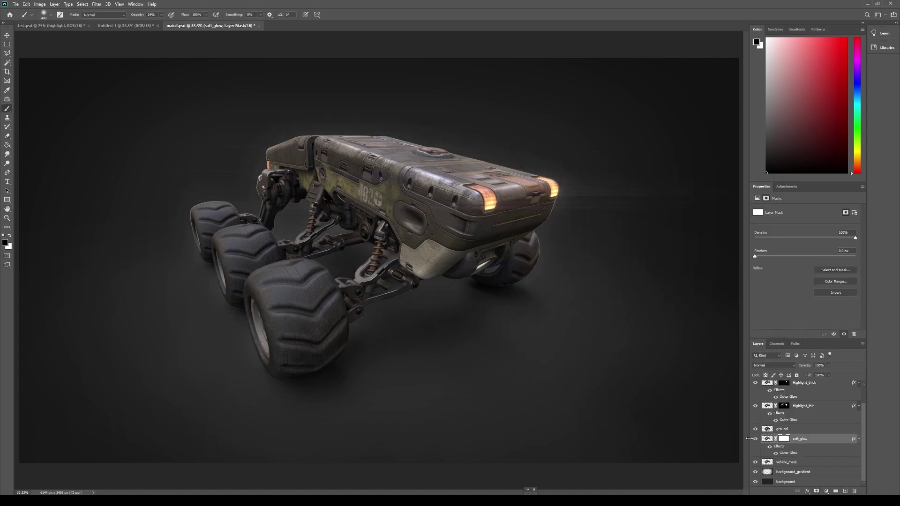
key(g)
click(572, 314)
Paint white on soft_glow's mask around the vehicle's upper outline with a 1000 px brush at 83% opacity
key(b)
key(])
key(])
key(])
key(])
key(])
key(])
key(x)
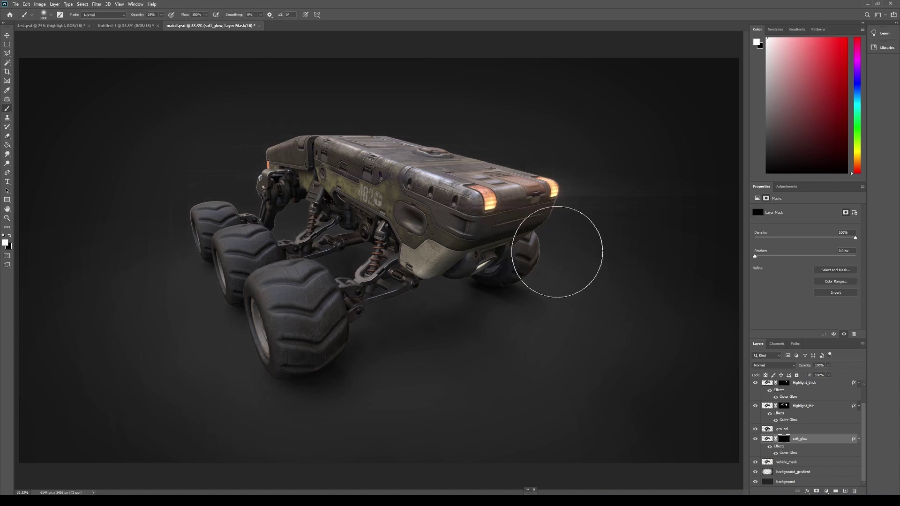
key(8)
key(3)
mouse_move(557, 251)
mouse_down()
mouse_move(364, 122)
mouse_move(522, 180)
mouse_move(213, 195)
mouse_up()
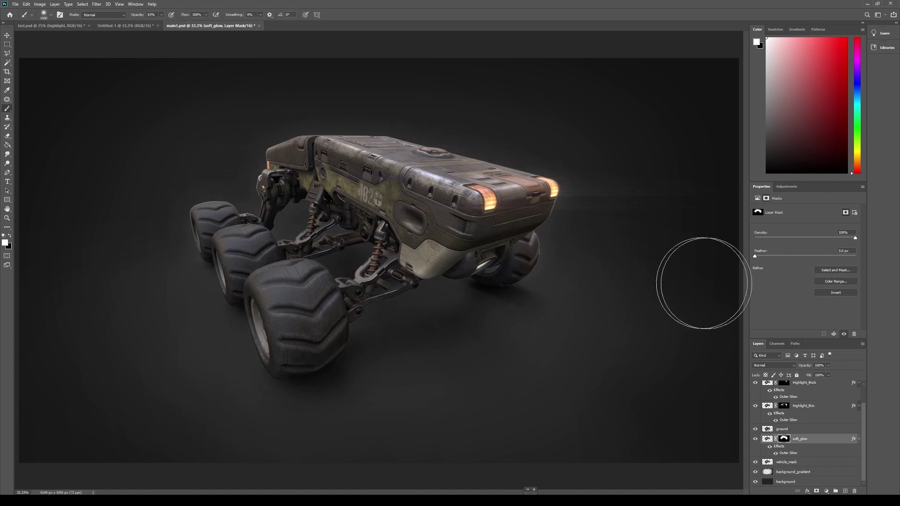
Readjust the opacity of soft_glow's outer glow and apply the style
key(x)
double_click(823, 439)
click(535, 402)
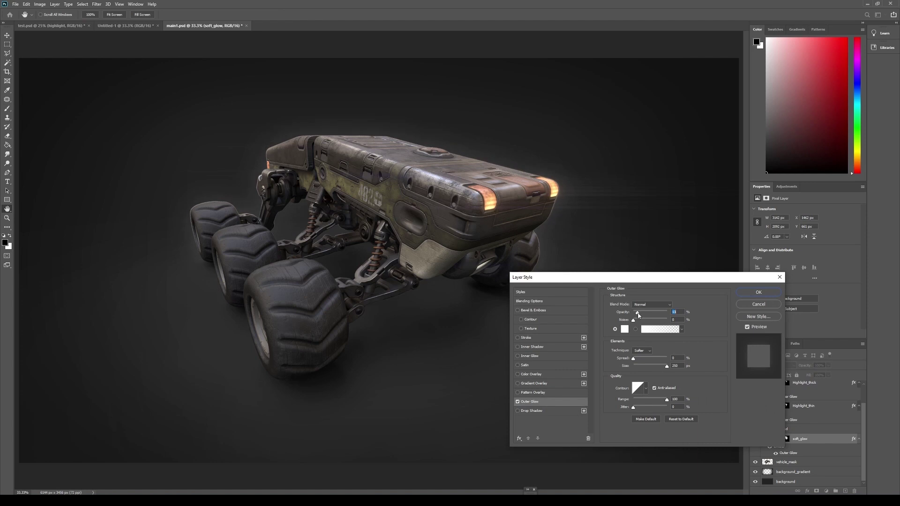
key(Return)
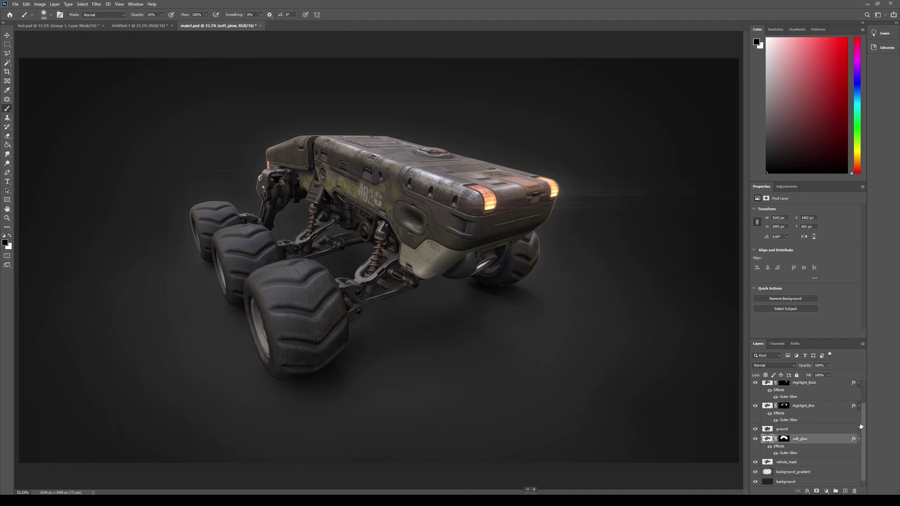
Add a new layer above main02 and name it inner_glow
scroll(864, 398, up, 2)
click(812, 386)
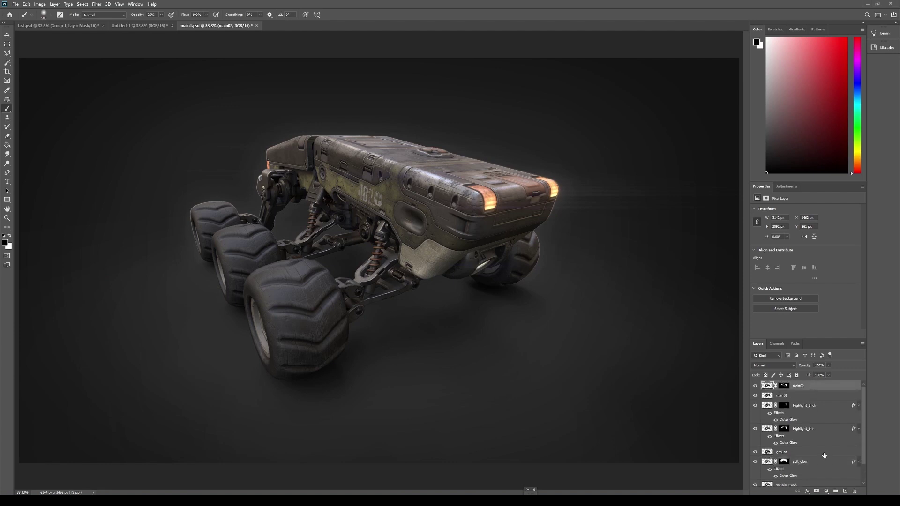
click(846, 491)
double_click(781, 386)
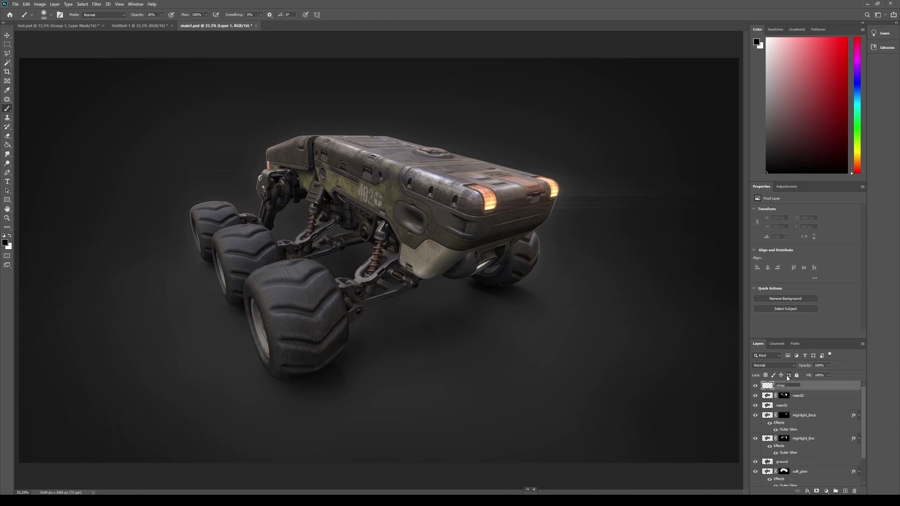
key(Return)
Set the foreground colour to RGB 128, 128, 128 and fill the inner_glow layer with it
click(767, 103)
click(5, 242)
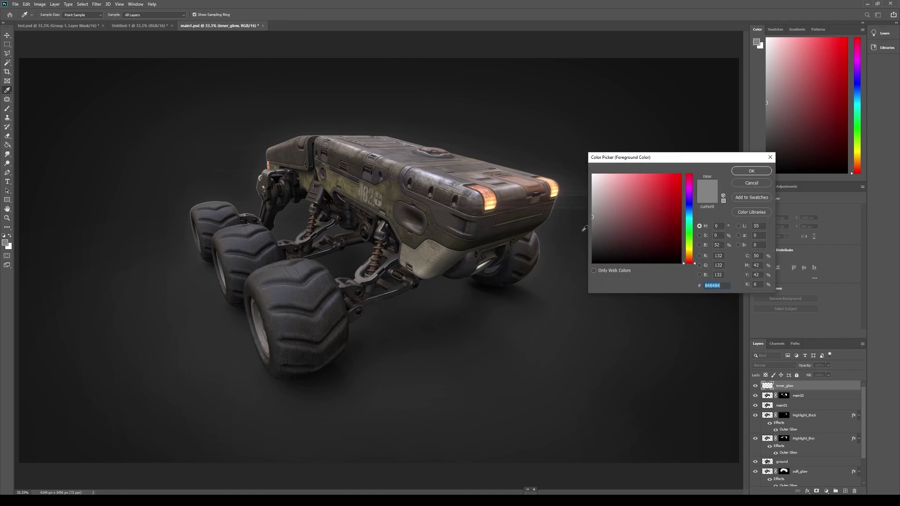
double_click(718, 255)
text(128)
key(Tab)
text(128)
key(Tab)
text(128)
key(Return)
key(b)
key(g)
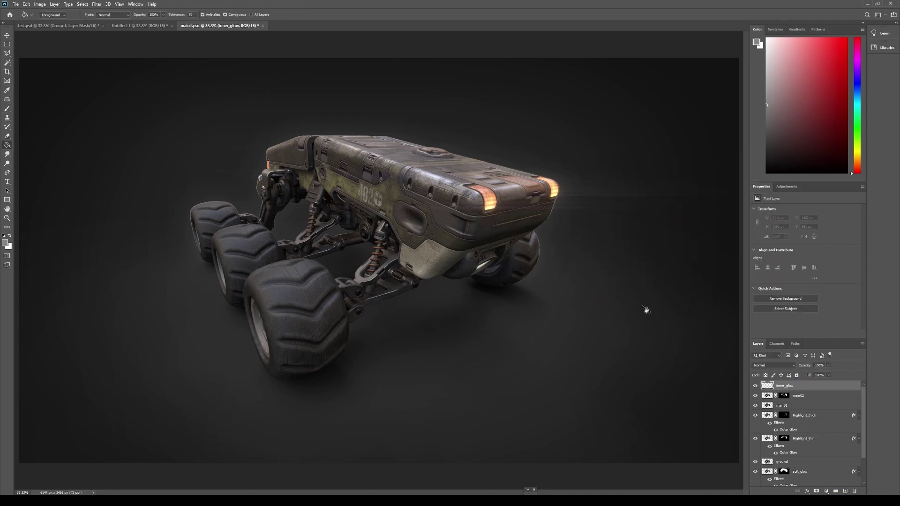
click(632, 283)
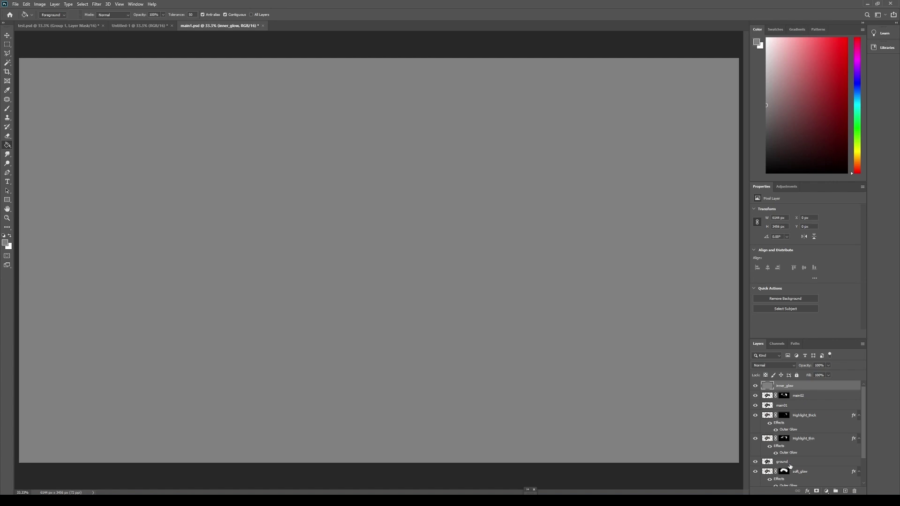
Load the vehicle_mask layer's outline as a selection and turn it into a layer mask on inner_glow
scroll(791, 465, down, 3)
ctrl+click(765, 466)
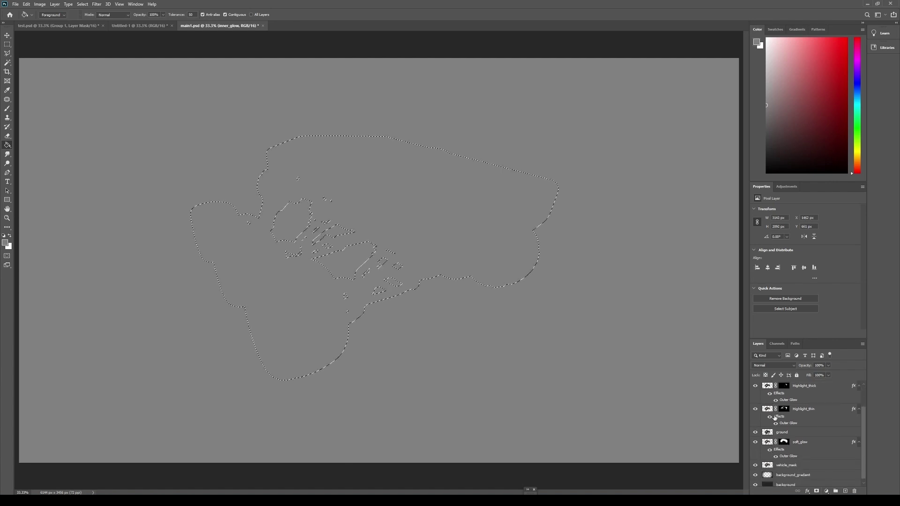
scroll(775, 418, up, 3)
click(816, 491)
alt+click(785, 386)
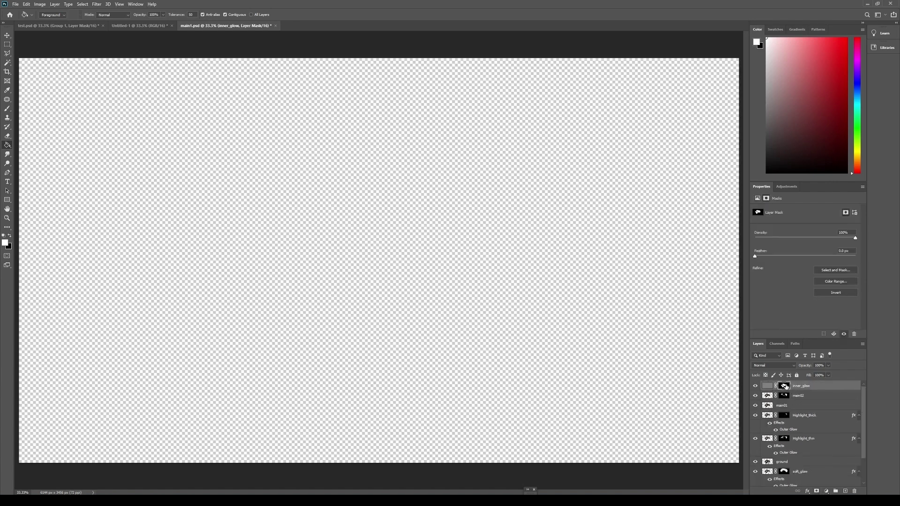
alt+click(785, 386)
alt+click(784, 388)
Set the inner_glow layer's blending mode to Soft Light
click(807, 388)
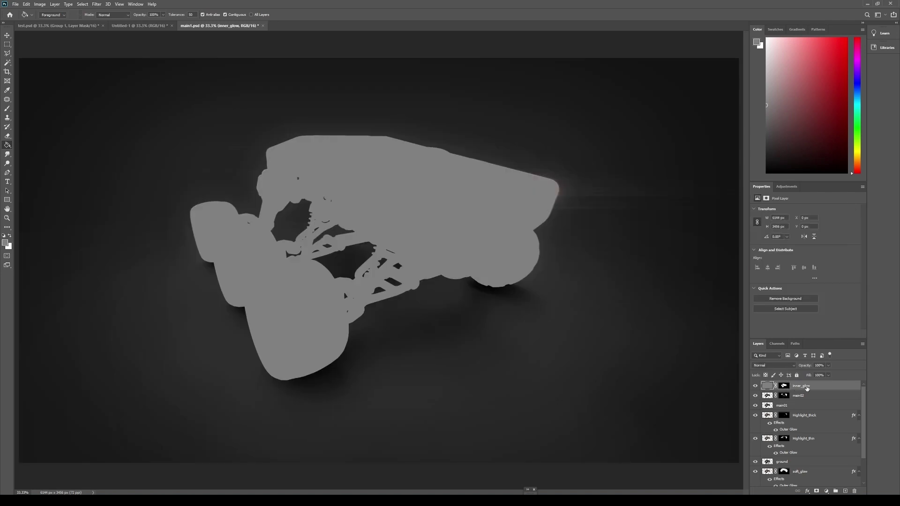
click(787, 367)
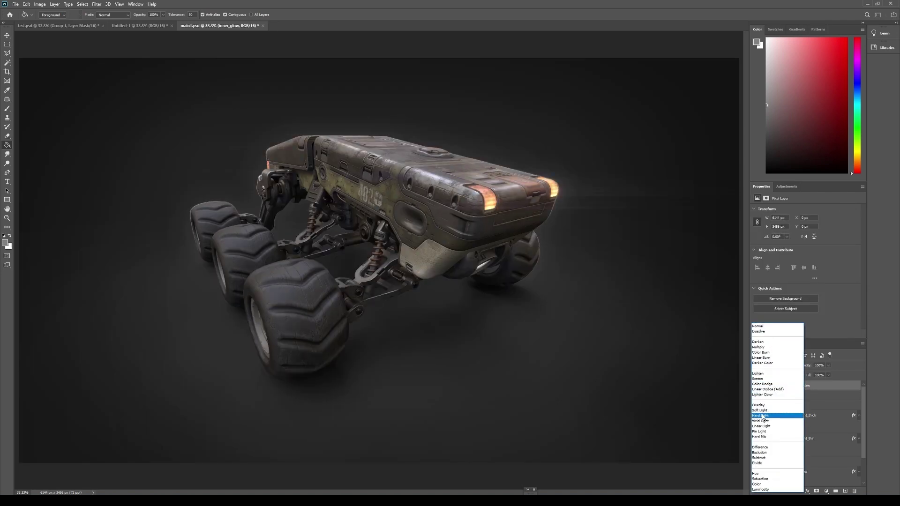
click(761, 410)
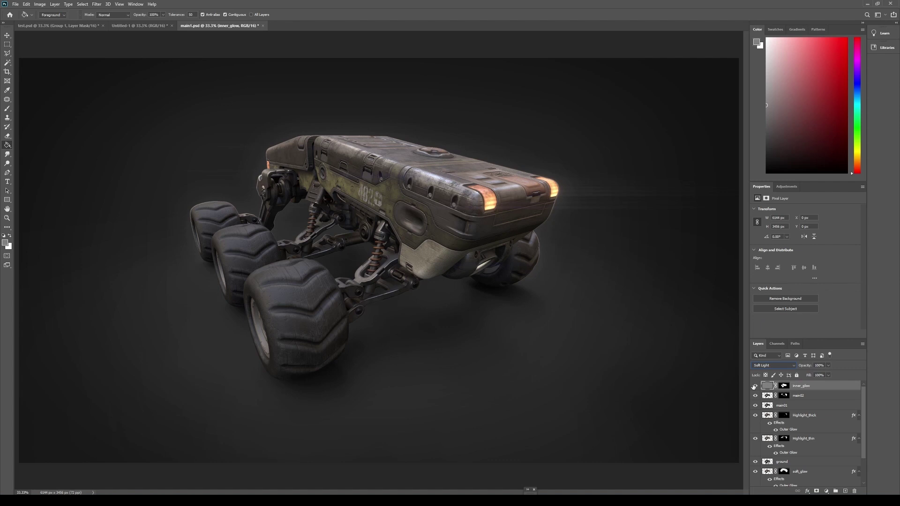
Apply a gradient-coloured Linear Light inner glow to inner_glow with an 87% range, adjusting its opacity and size
double_click(824, 389)
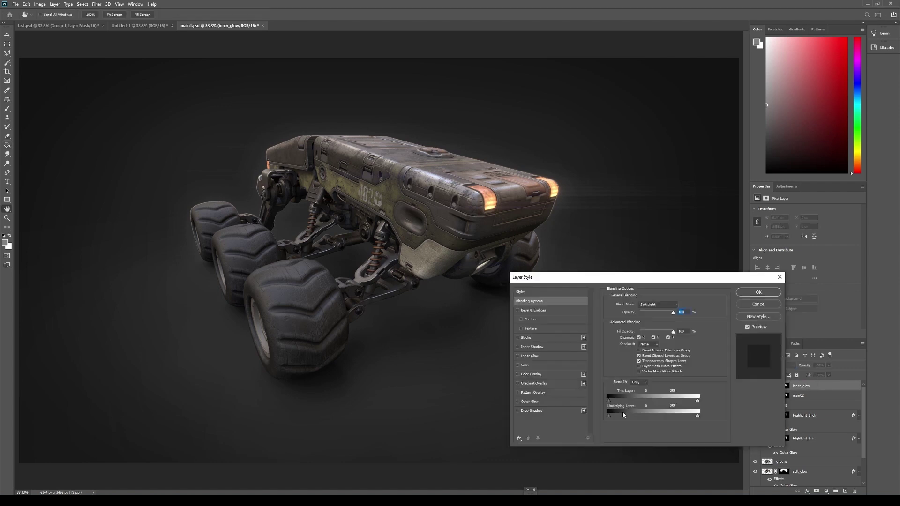
click(529, 356)
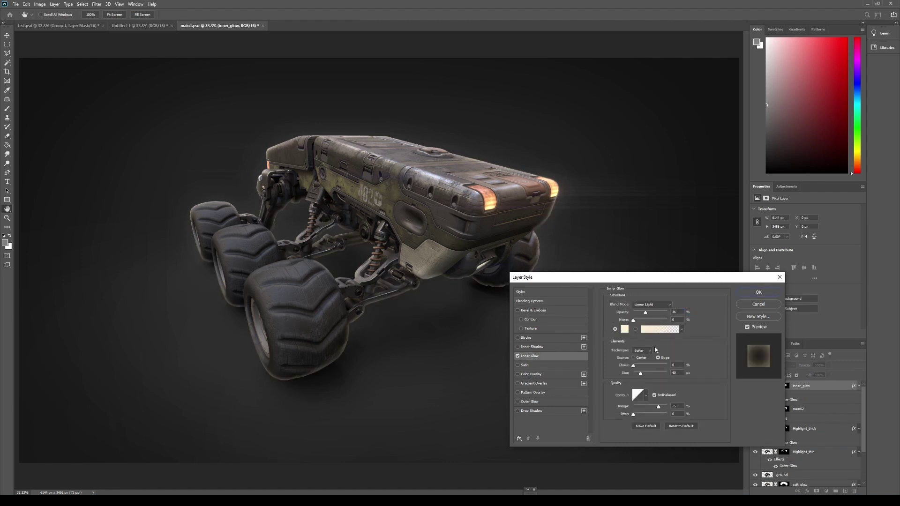
drag(659, 407, 663, 407)
drag(645, 313, 642, 313)
click(635, 329)
drag(641, 374, 639, 374)
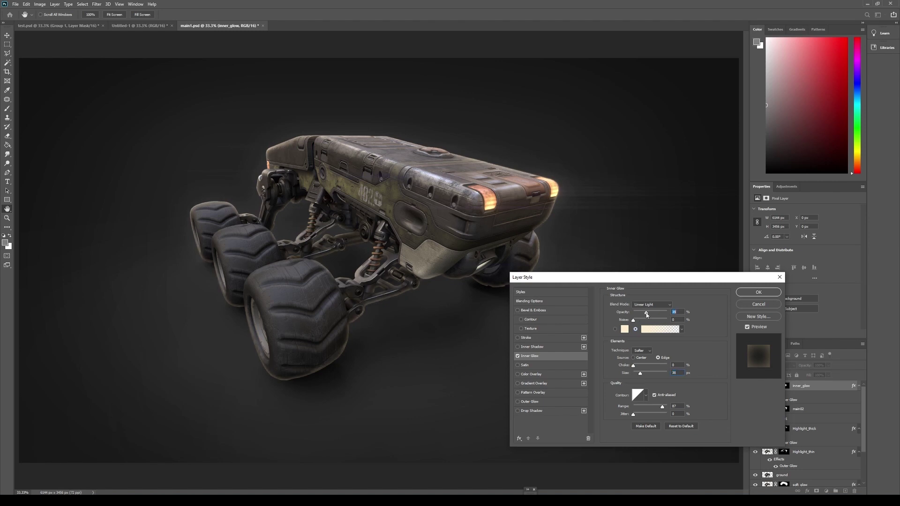
key(Return)
Create a layer group, move the inner_glow layer into it and name the group inner_glow
click(835, 491)
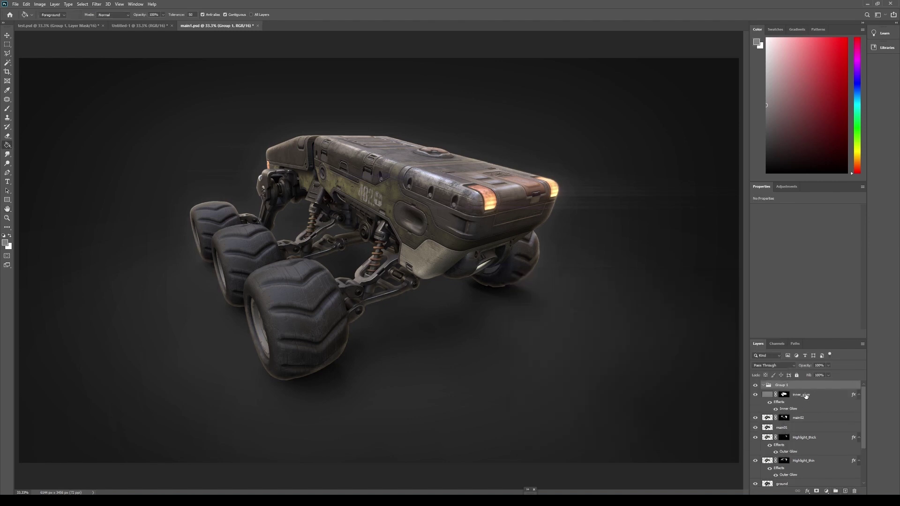
click(816, 398)
drag(818, 397, 810, 389)
double_click(783, 385)
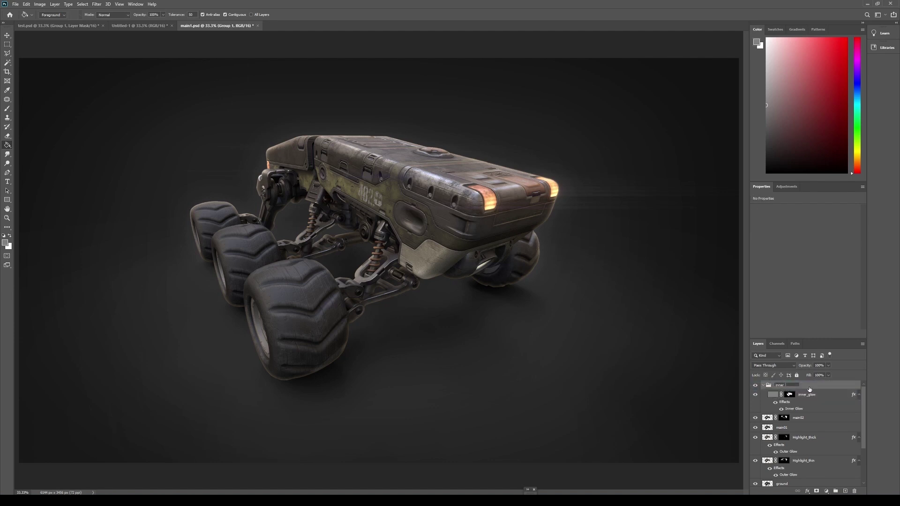
key(Return)
Add a mask to the inner_glow group and fill it with black
click(817, 491)
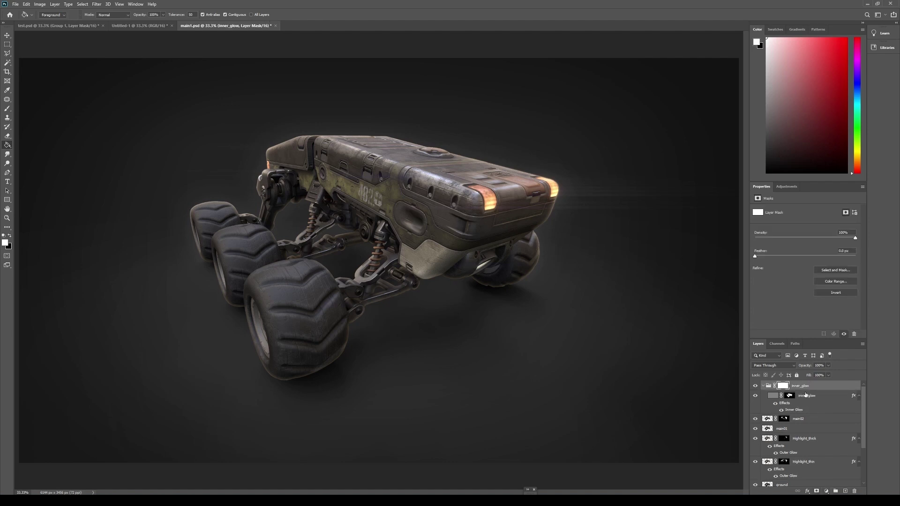
key(x)
click(539, 258)
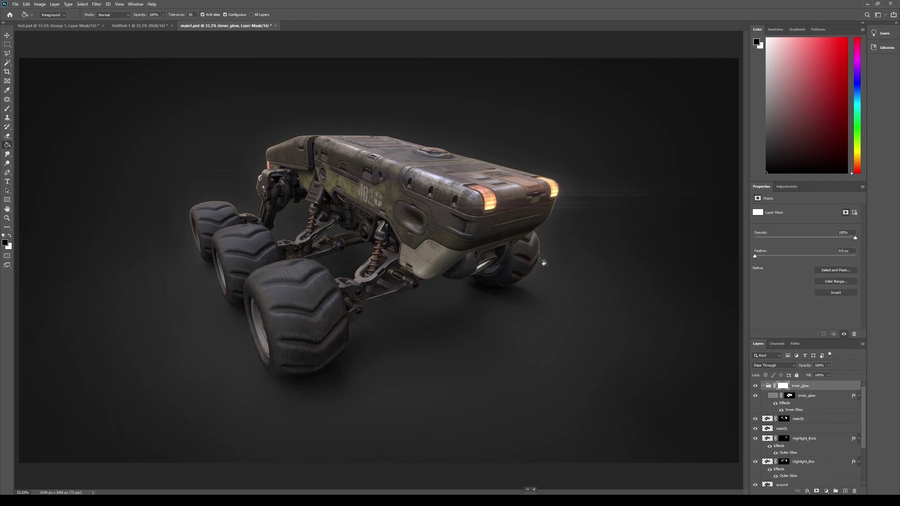
Paint white on the inner_glow group's mask to reveal the rim glow around the vehicle's front headlight corner
key(ctrl+plus)
key(ctrl+plus)
drag(602, 190, 373, 277)
key(ctrl+plus)
scroll(528, 248, right, 3)
key(b)
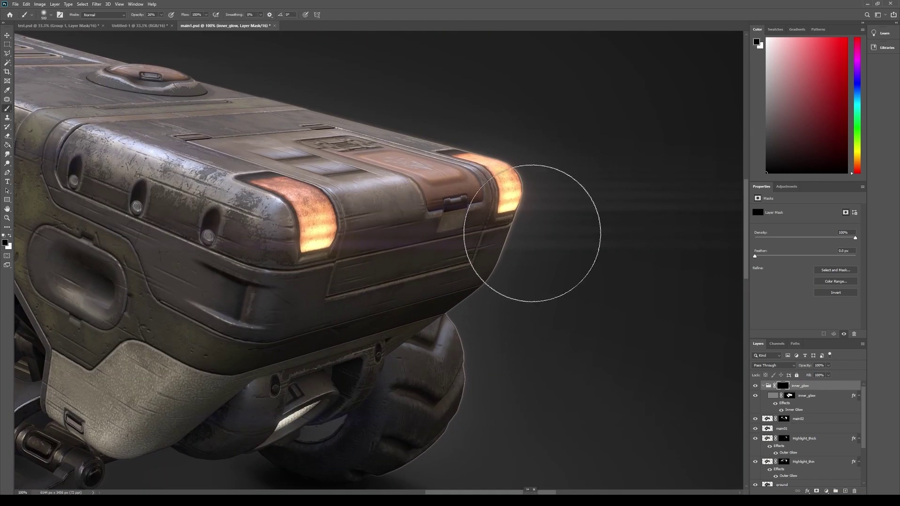
key(x)
key(x)
key(ctrl+minus)
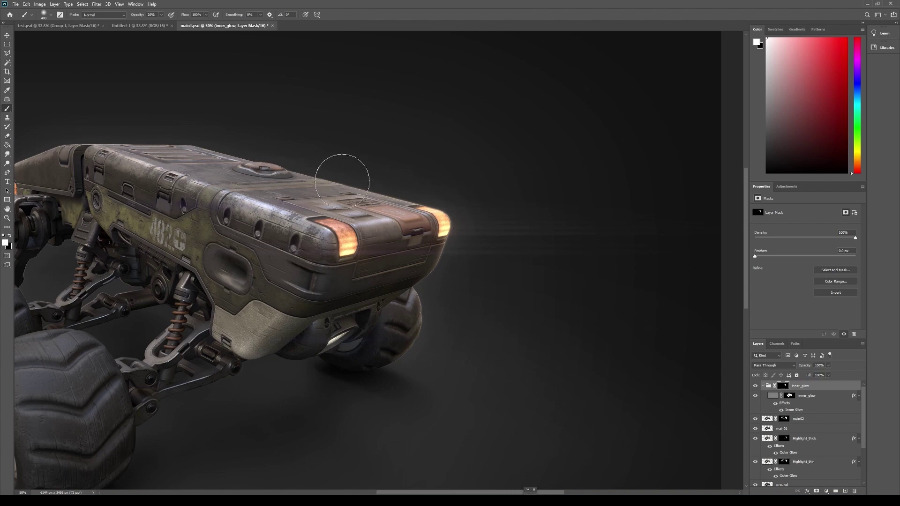
Touch up the inner_glow group's mask around the rear suspension and wheels with a smaller brush, alternating white and black
drag(229, 237, 560, 252)
key(ctrl+plus)
key(ctrl+plus)
key(bracketleft)
key(bracketleft)
key(x)
drag(130, 135, 208, 295)
drag(275, 153, 261, 144)
mouse_move(112, 444)
mouse_down()
mouse_move(253, 289)
mouse_move(198, 273)
mouse_up()
key(x)
mouse_move(582, 341)
mouse_down()
mouse_move(521, 226)
mouse_move(499, 334)
mouse_up()
key(x)
drag(598, 275, 519, 295)
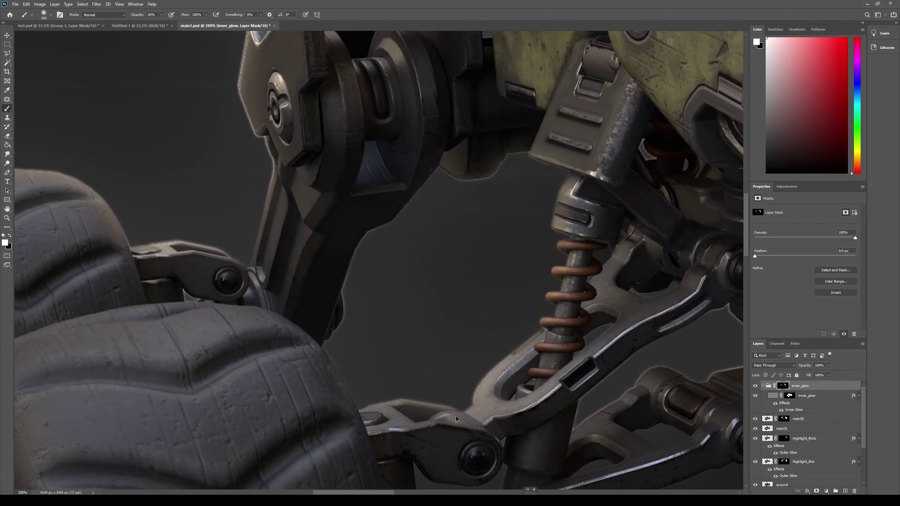
Toggle the inner_glow group's visibility to compare the vehicle with and without the rim glow
key(ctrl+minus)
key(ctrl+minus)
key(x)
mouse_move(641, 390)
mouse_down()
mouse_move(514, 347)
mouse_move(511, 375)
mouse_move(364, 390)
mouse_up()
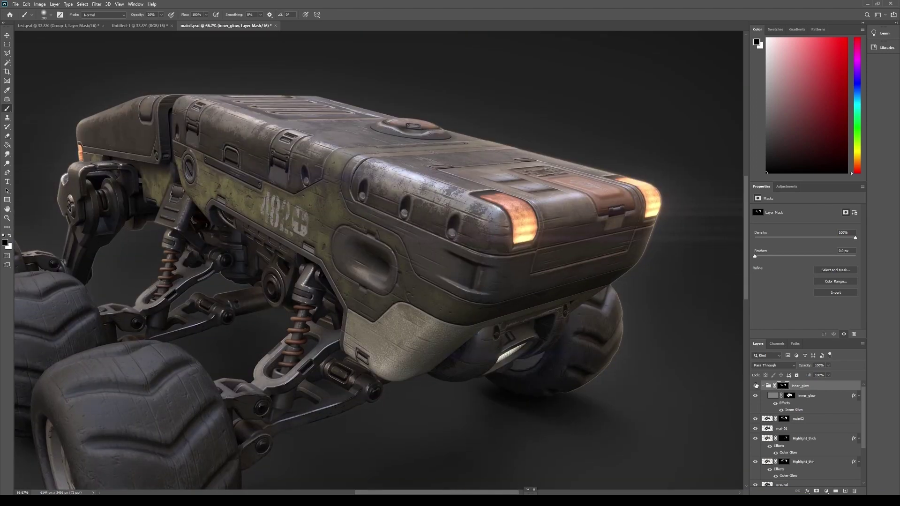
click(755, 384)
key(x)
mouse_move(592, 379)
mouse_down()
mouse_move(426, 378)
mouse_move(456, 340)
mouse_up()
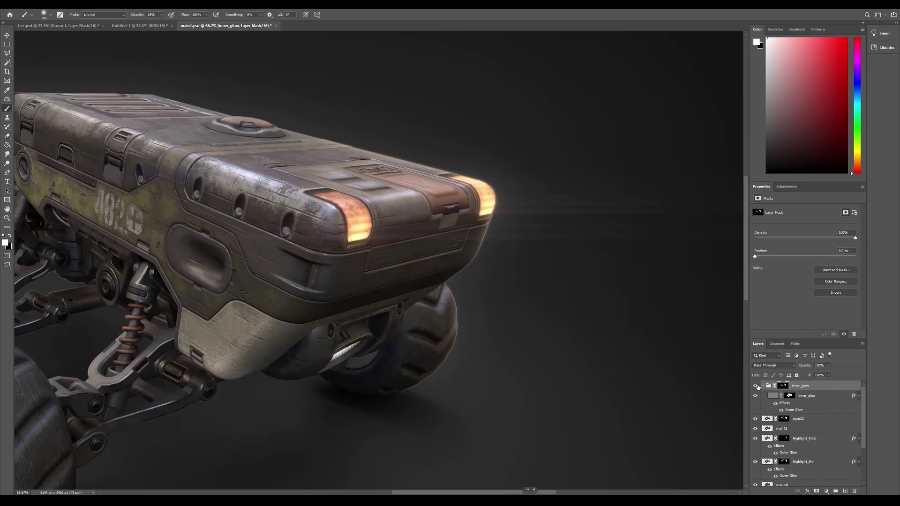
click(756, 386)
click(755, 386)
key(ctrl+minus)
key(ctrl+minus)
key(ctrl+minus)
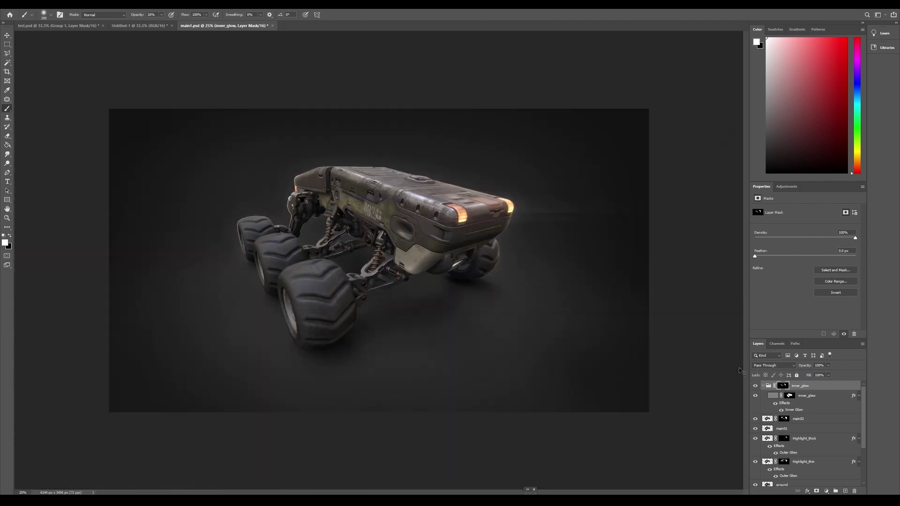
key(ctrl+plus)
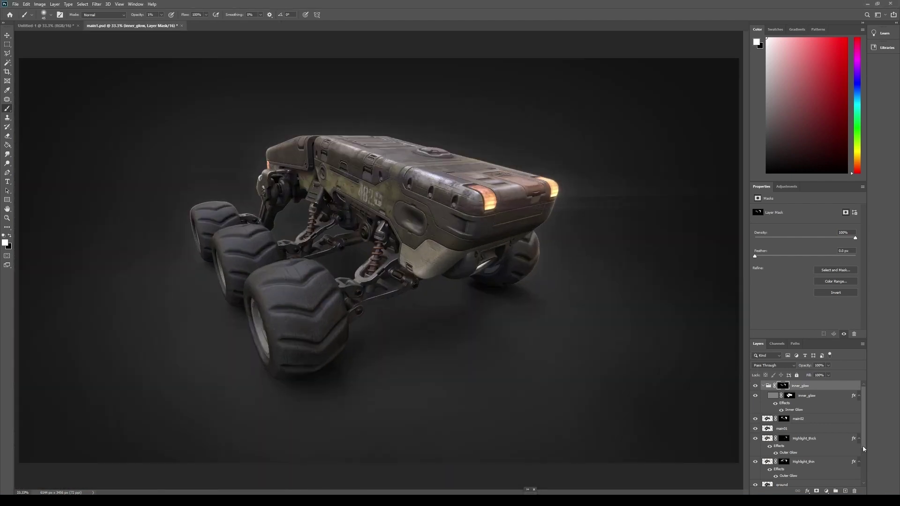
Duplicate Highlight_thin, move the copy below the original and rename it dark_outline
drag(864, 449, 862, 457)
click(814, 441)
key(x)
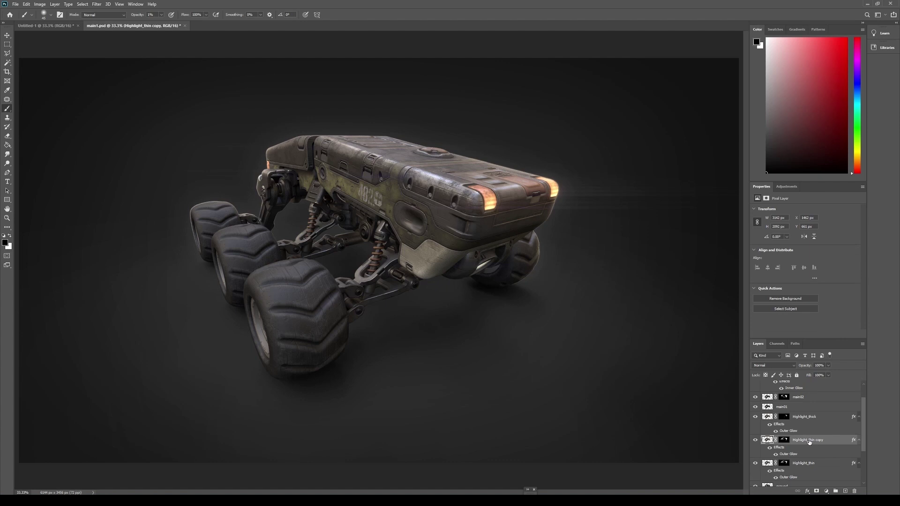
key(ctrl+j)
drag(804, 478, 805, 457)
double_click(807, 435)
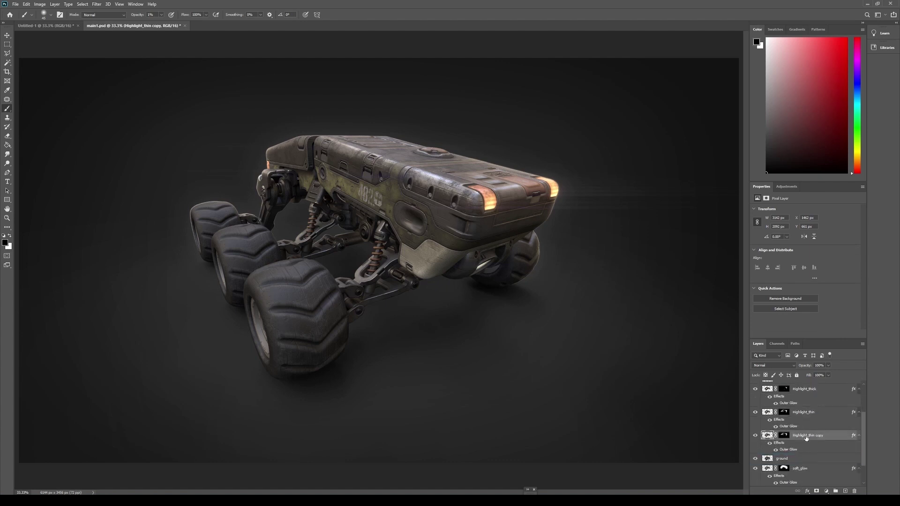
text(dark_outline)
key(Return)
Turn off dark_outline's Outer Glow effect and enable a Drop Shadow on the layer instead
double_click(788, 450)
click(629, 396)
click(629, 405)
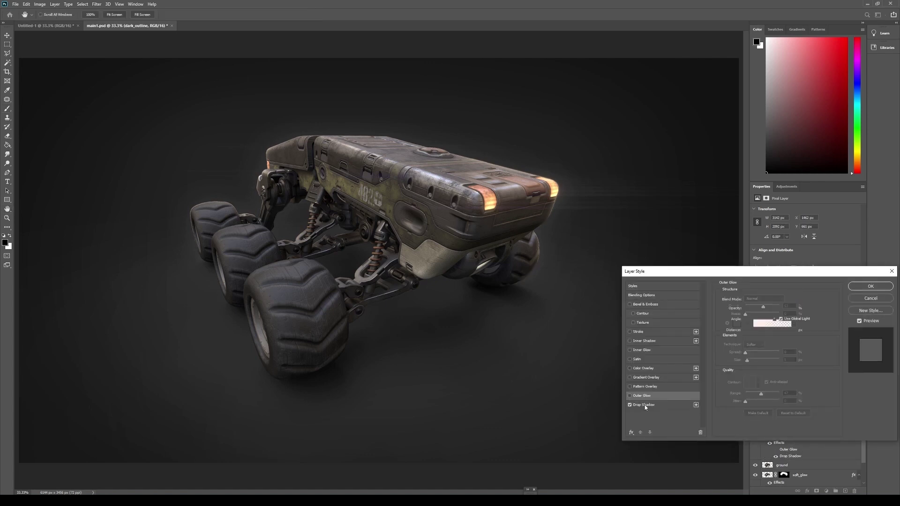
click(645, 405)
Strengthen dark_outline's drop shadow to 78% opacity and 10 px size, and delete the layer's existing mask
key(ctrl+plus)
key(ctrl+plus)
key(ctrl+plus)
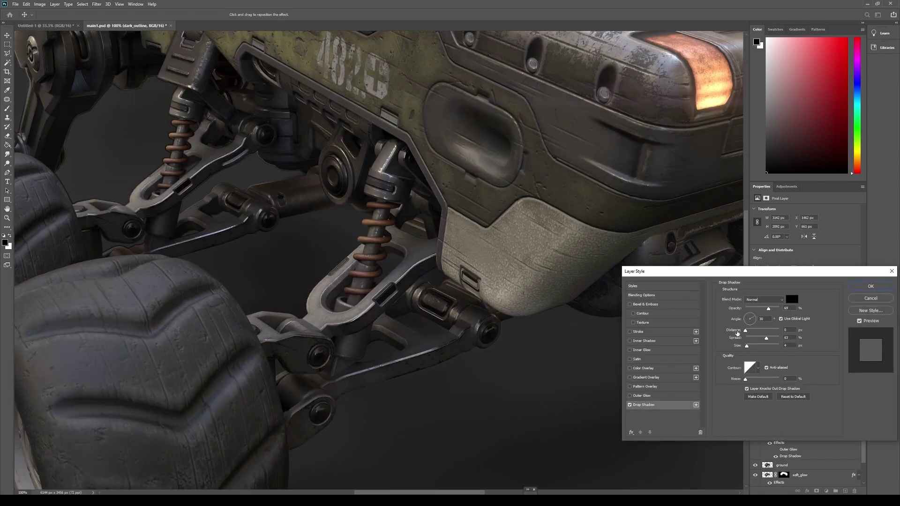
drag(768, 308, 780, 308)
mouse_move(753, 346)
mouse_down()
mouse_move(761, 340)
mouse_move(750, 350)
mouse_up()
click(870, 286)
right_click(783, 435)
click(800, 382)
double_click(790, 456)
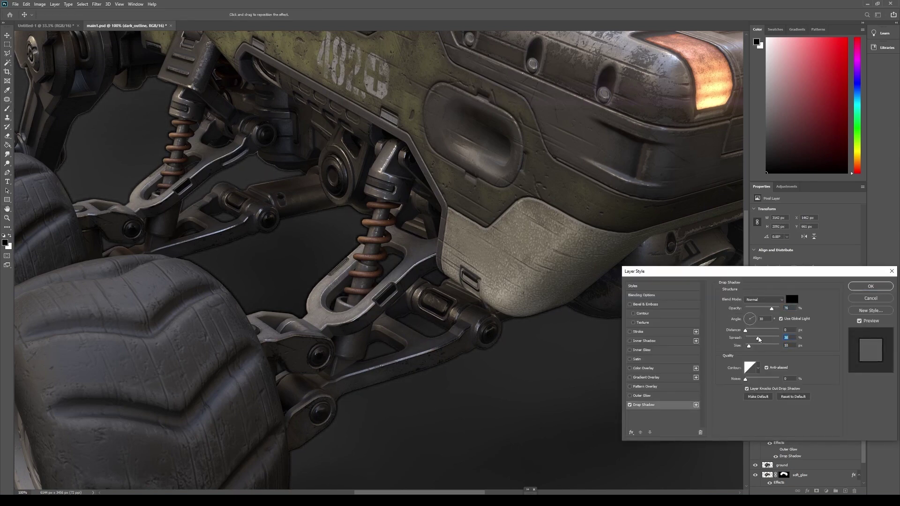
click(870, 286)
Add a new layer mask to dark_outline, fill it with black and ready a white brush
drag(659, 386, 636, 364)
click(816, 490)
key(g)
click(511, 297)
key(b)
key(x)
Paint on dark_outline's mask along the front suspension arms and lower body edge, alternating white and black to refine the outline
drag(348, 347, 609, 282)
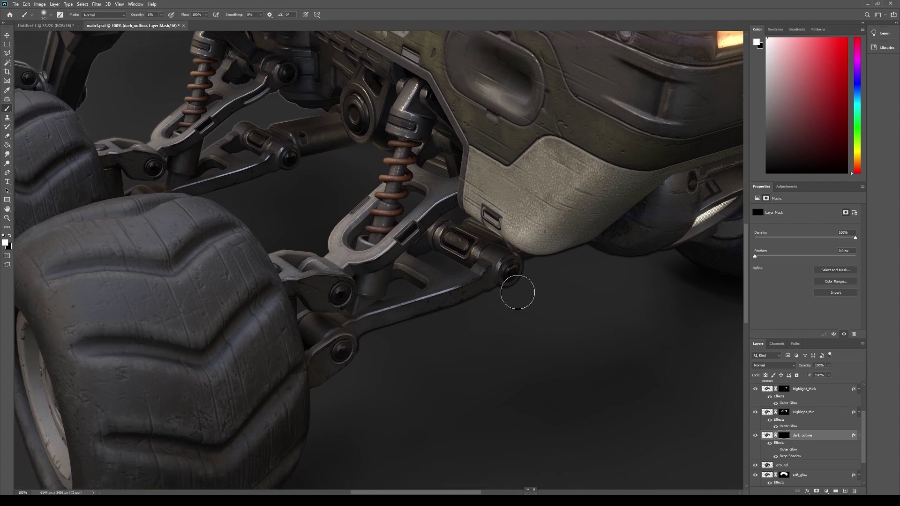
drag(458, 263, 432, 265)
drag(432, 265, 466, 146)
drag(397, 34, 390, 271)
key(x)
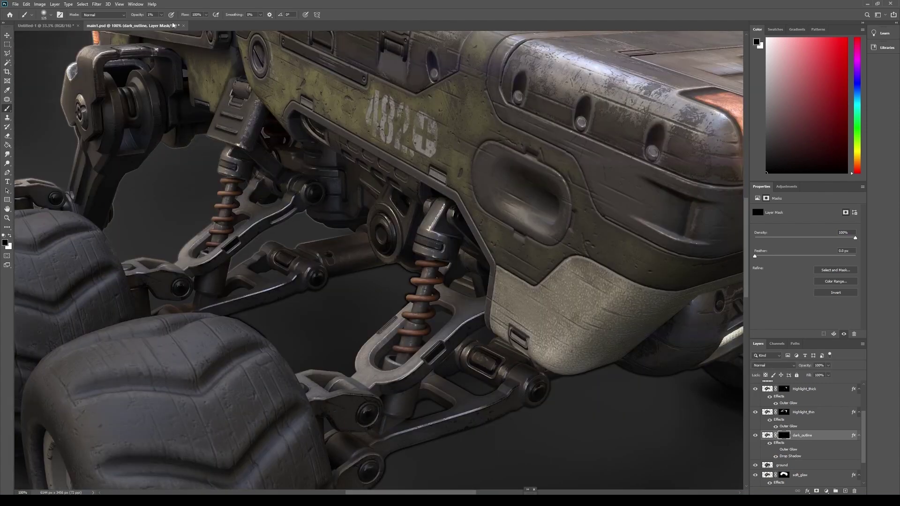
drag(271, 312, 372, 286)
key(x)
drag(398, 321, 450, 313)
Paint white on dark_outline's mask across the suspension area with a smaller brush at 100% opacity
key(ctrl+minus)
key(0)
key(bracketleft)
key(bracketleft)
key(bracketleft)
key(bracketleft)
key(bracketleft)
key(bracketleft)
key(bracketleft)
key(bracketleft)
drag(413, 237, 237, 227)
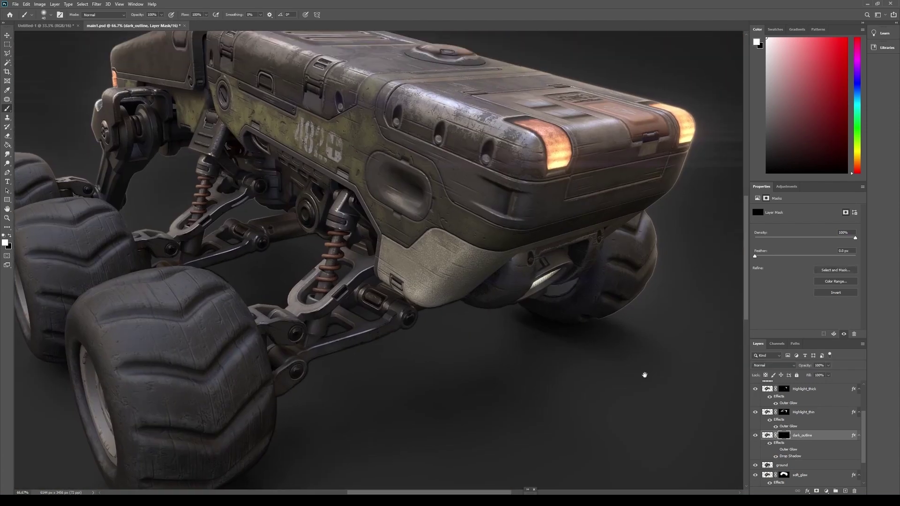
drag(644, 375, 656, 389)
double_click(790, 457)
click(869, 300)
key(ctrl+minus)
drag(565, 368, 552, 409)
key(ctrl+minus)
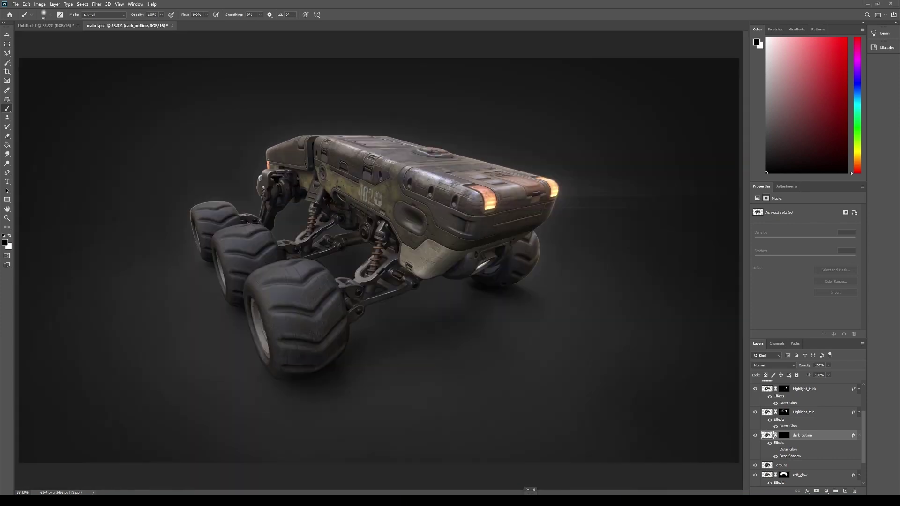
Create a new layer directly above background_gradient and name it fog1
scroll(806, 436, down, 3)
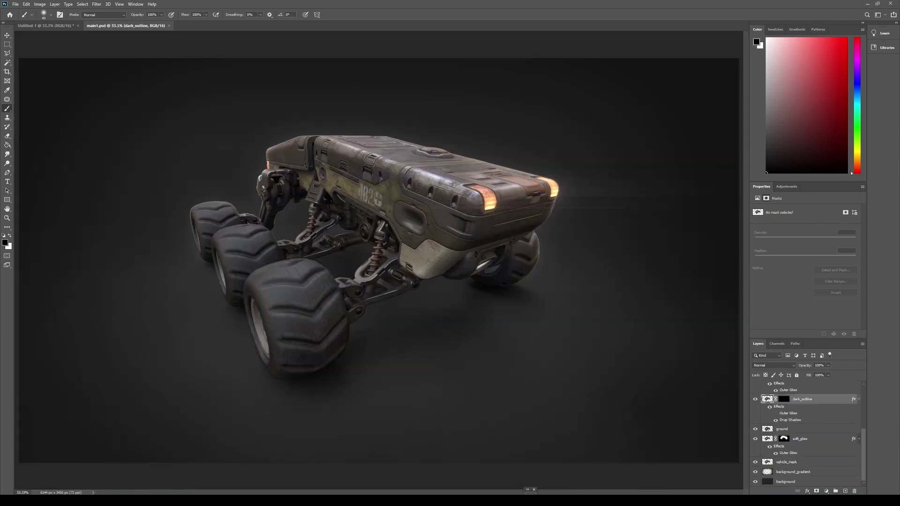
click(805, 472)
click(846, 492)
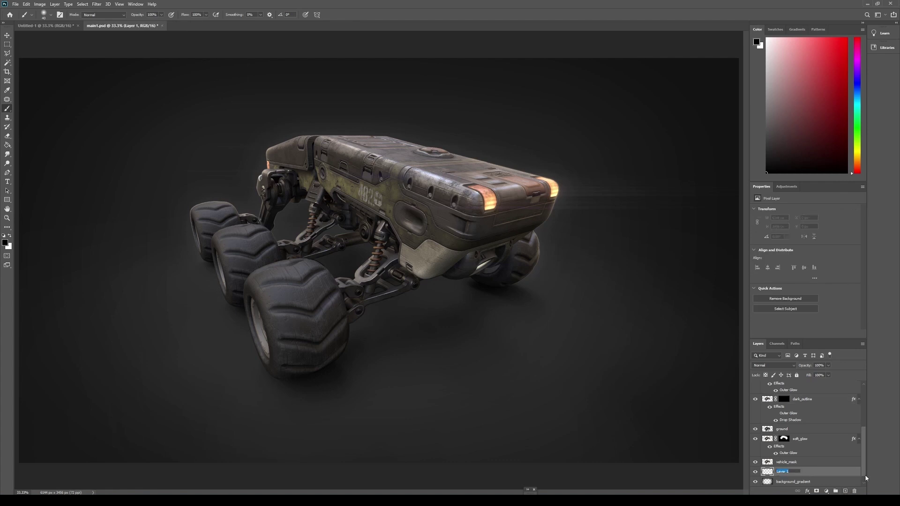
text(fog1)
key(Return)
Fill the fog1 layer with the pale cyan colour c8f9ff
click(4, 243)
drag(693, 226, 693, 217)
drag(621, 191, 608, 173)
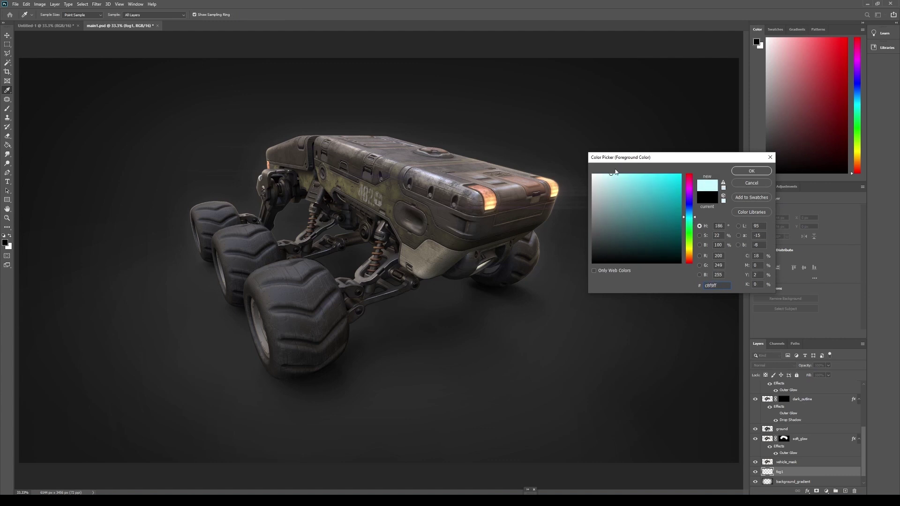
key(Return)
key(g)
click(579, 202)
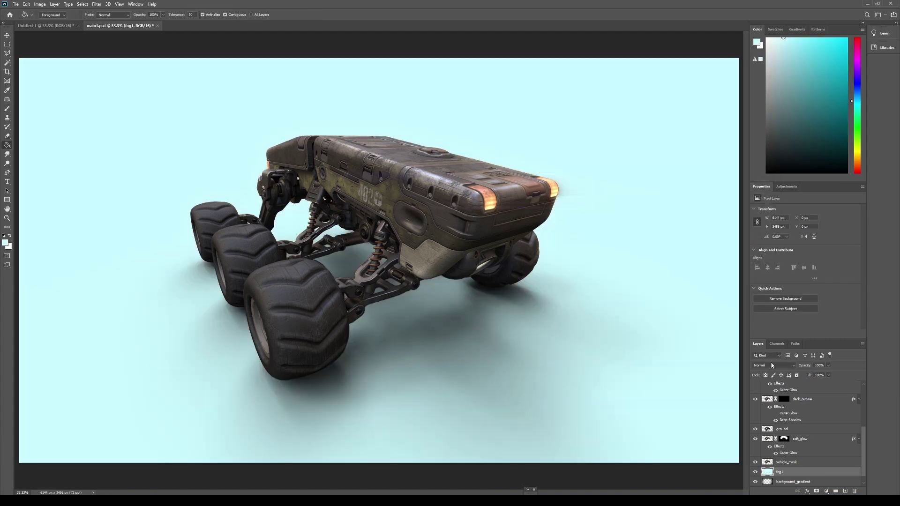
Add a layer mask to fog1 and fill it with black to hide the cyan
click(817, 492)
key(x)
click(251, 209)
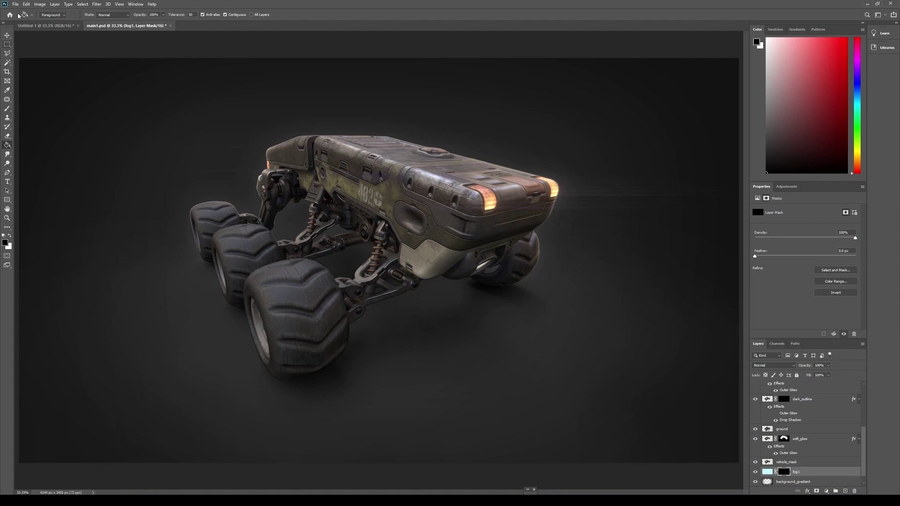
Choose the Smoke brush preset from the Environment group for the Brush tool
key(b)
click(50, 14)
drag(151, 101, 144, 191)
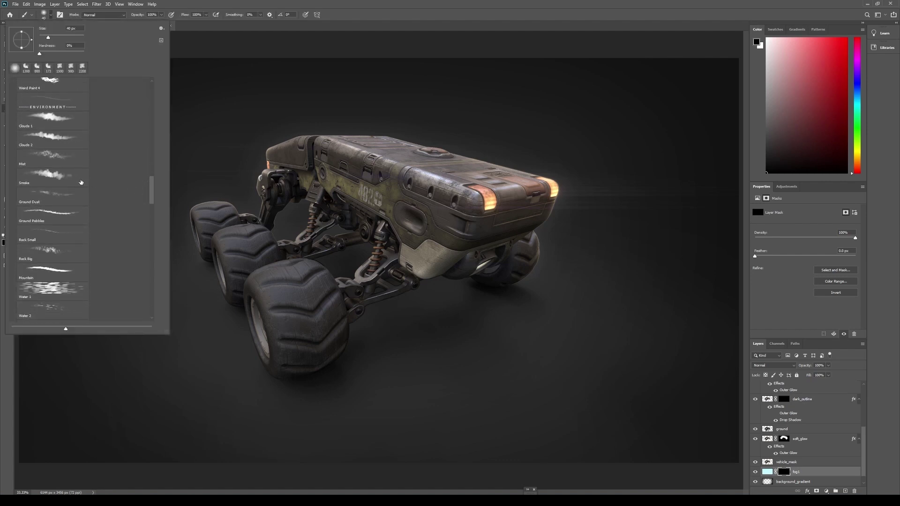
click(52, 178)
click(432, 49)
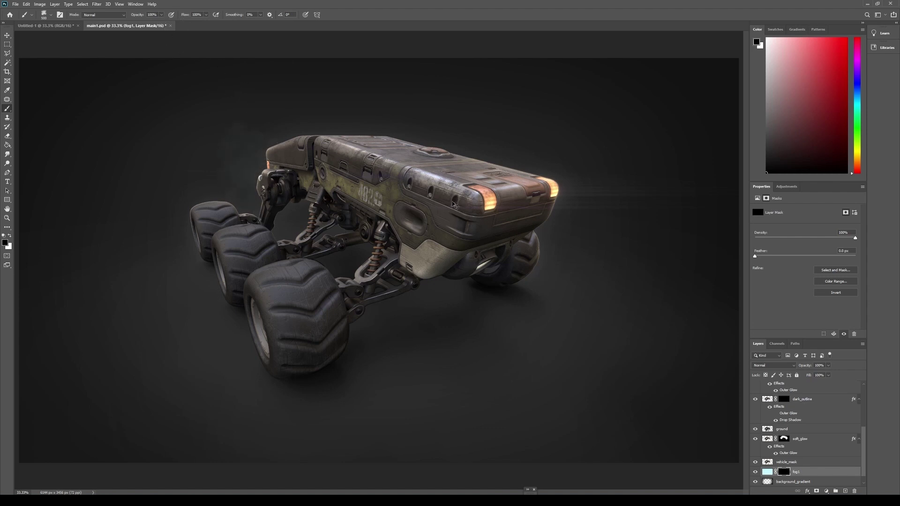
Paint white smoke behind the vehicle on fog1's mask with an enlarged brush at 10% opacity
drag(163, 18, 134, 23)
key(x)
key(bracketright)
key(bracketright)
key(bracketright)
drag(553, 211, 595, 251)
drag(155, 225, 412, 122)
drag(558, 220, 666, 319)
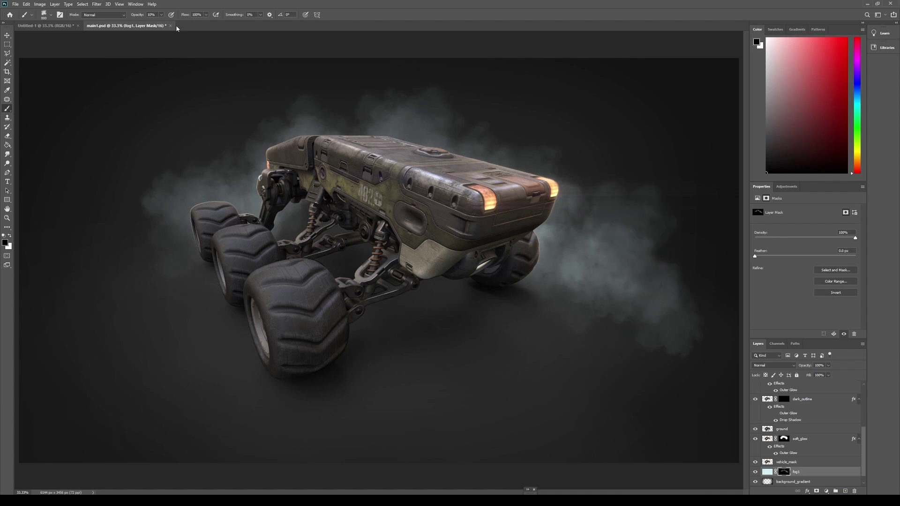
Soften the outer smoke beside the vehicle's front and rear by brushing over fog1's mask
key(x)
drag(623, 234, 586, 286)
click(139, 273)
key(ctrl+minus)
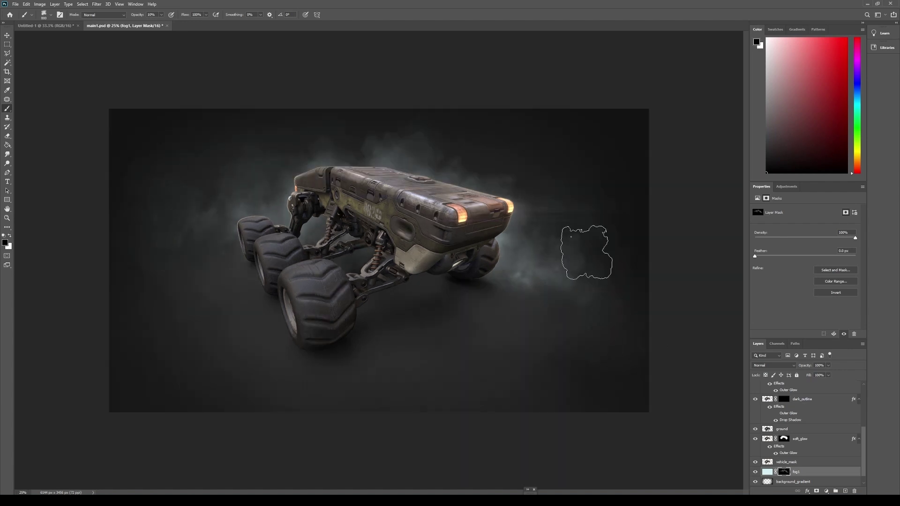
Thin the smoke behind the vehicle's rear with black at 34% brush opacity, and set fog1's layer opacity to 50%
key(x)
key(1)
key(x)
key(3)
key(4)
click(261, 192)
click(284, 165)
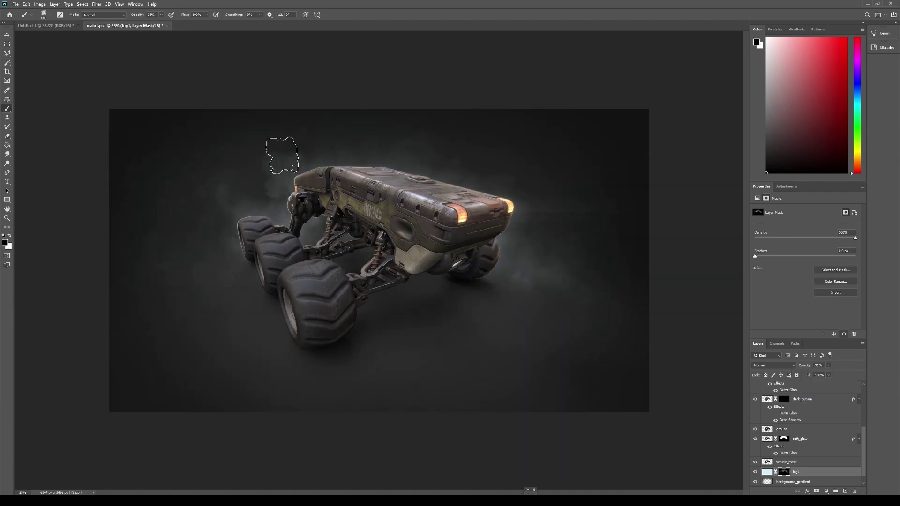
click(275, 157)
Dab broader white smoke onto fog1's mask beside the rear wheels and front end with a larger brush
key(x)
key(bracketright)
key(bracketright)
key(bracketright)
key(bracketright)
key(bracketright)
key(bracketright)
click(239, 256)
click(558, 263)
Fade the smoke ahead of the vehicle with black at 23% brush opacity, and add a white dab behind its rear
key(x)
key(2)
key(3)
drag(585, 217, 649, 336)
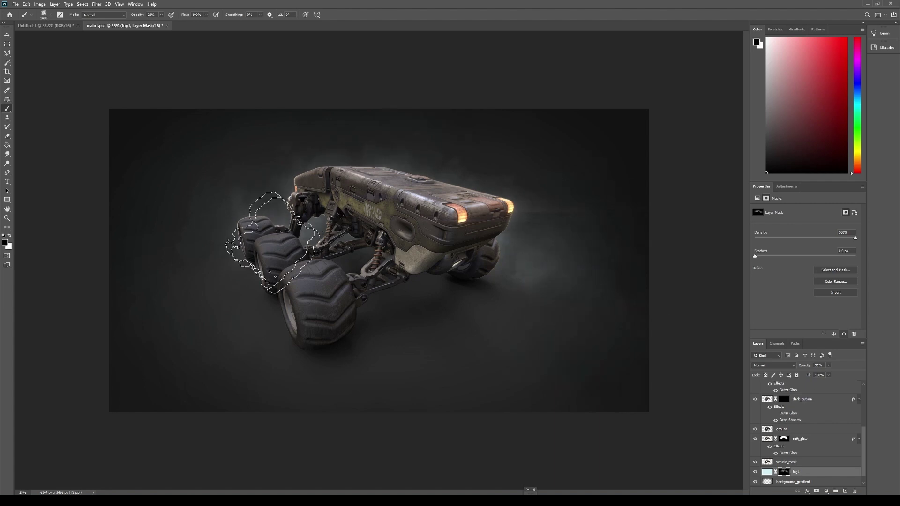
key(x)
click(242, 197)
key(x)
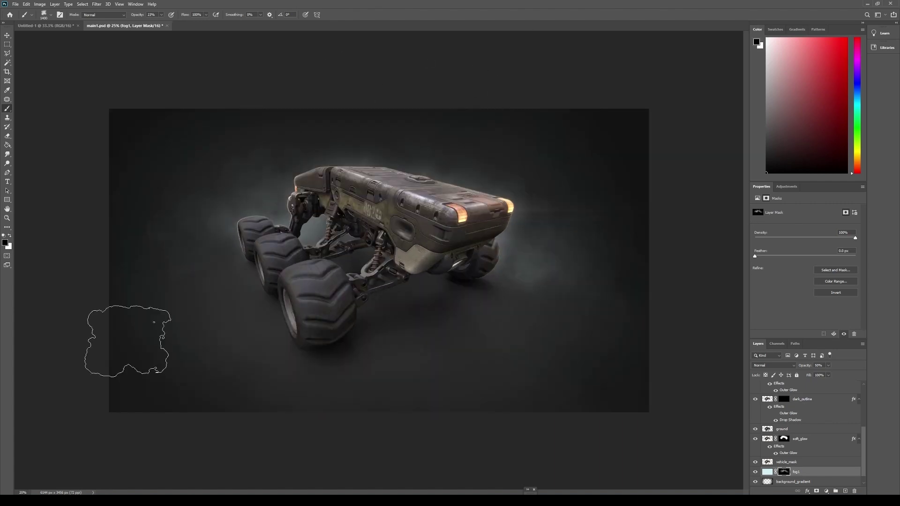
Lower fog1's layer opacity slightly, and touch up its mask near the front wheel and above the roof with a smaller brush
click(828, 366)
drag(829, 373, 826, 374)
key(x)
click(544, 267)
key(bracketleft)
key(bracketleft)
key(bracketleft)
key(bracketleft)
key(bracketleft)
key(x)
click(417, 133)
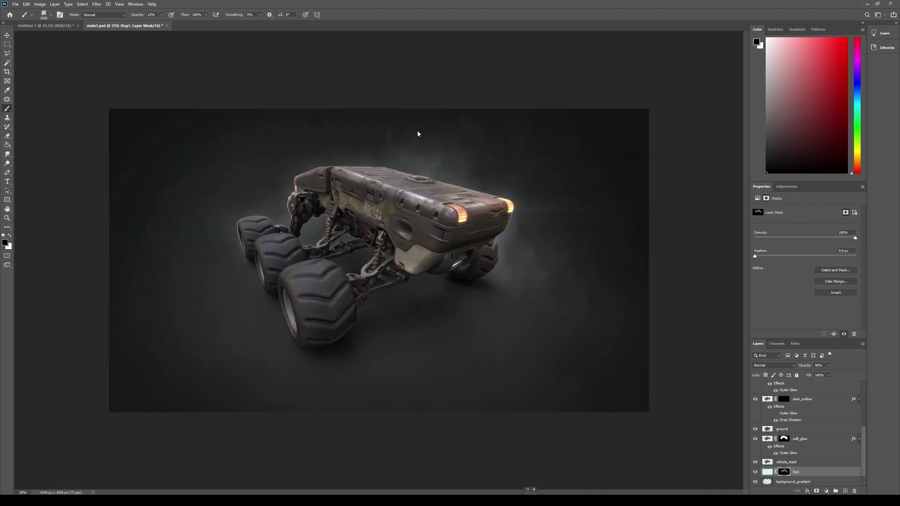
Adjust the colour of fog1's fill with a Hue/Saturation adjustment
click(767, 472)
key(ctrl+u)
drag(150, 417, 136, 422)
click(229, 365)
Duplicate the fog1 layer and fill the copy's mask with black
key(ctrl+j)
click(784, 452)
key(g)
click(411, 277)
Paint fresh smoke on the fog copy's mask beside the front wheel and above the roof, varying the brush opacity
key(b)
key(x)
click(532, 230)
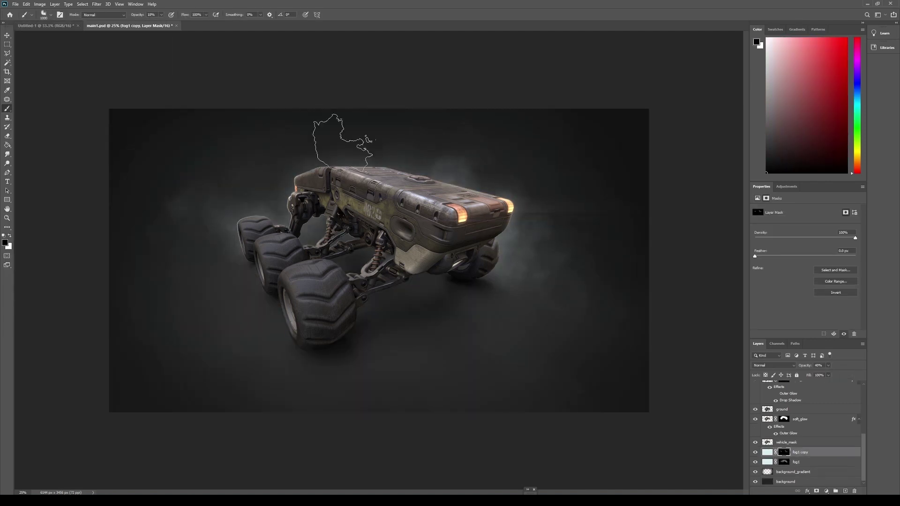
key(3)
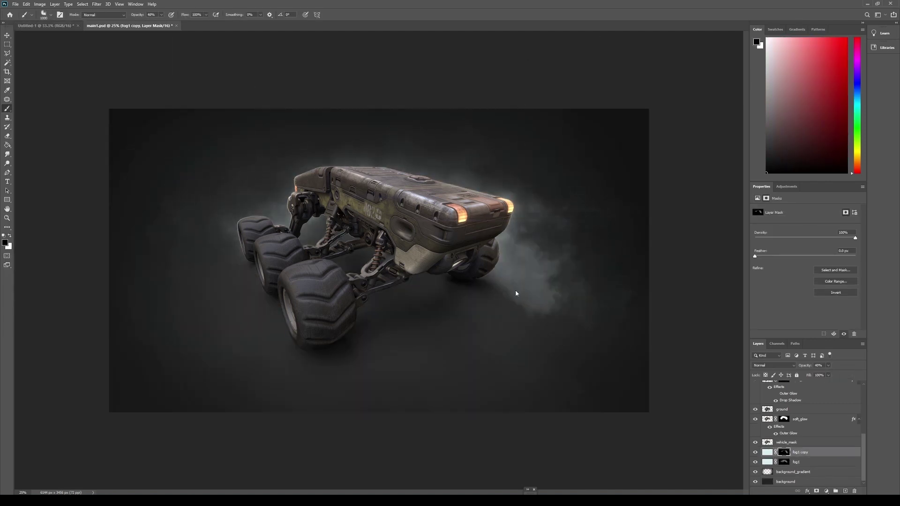
drag(468, 151, 422, 164)
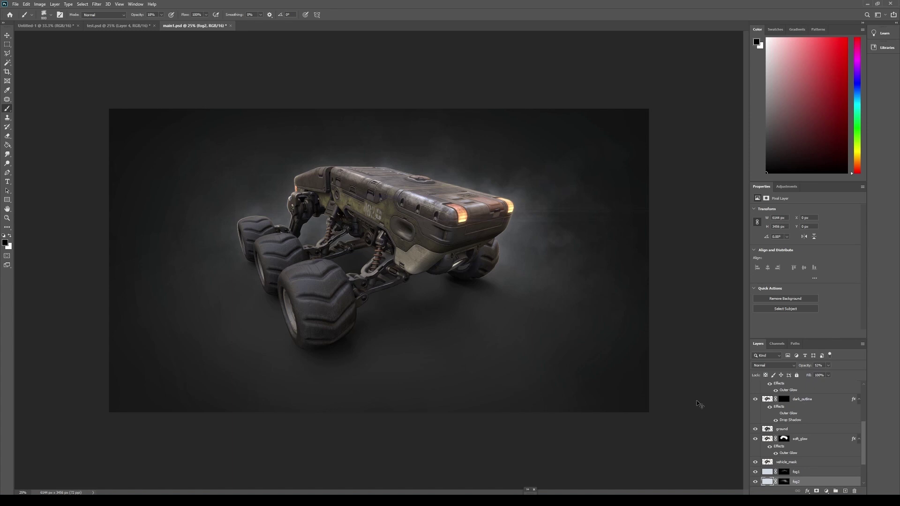
Open Dirt02.psd from the final renders folder
key(ctrl+plus)
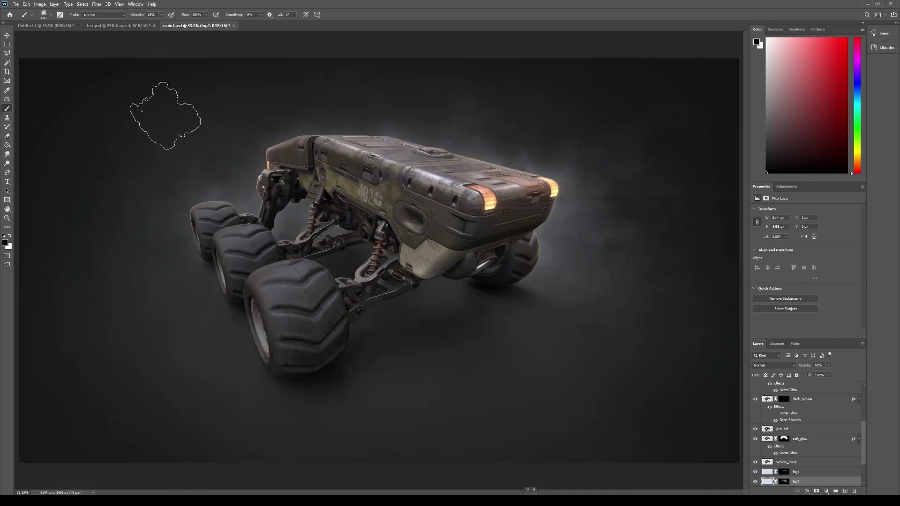
click(16, 4)
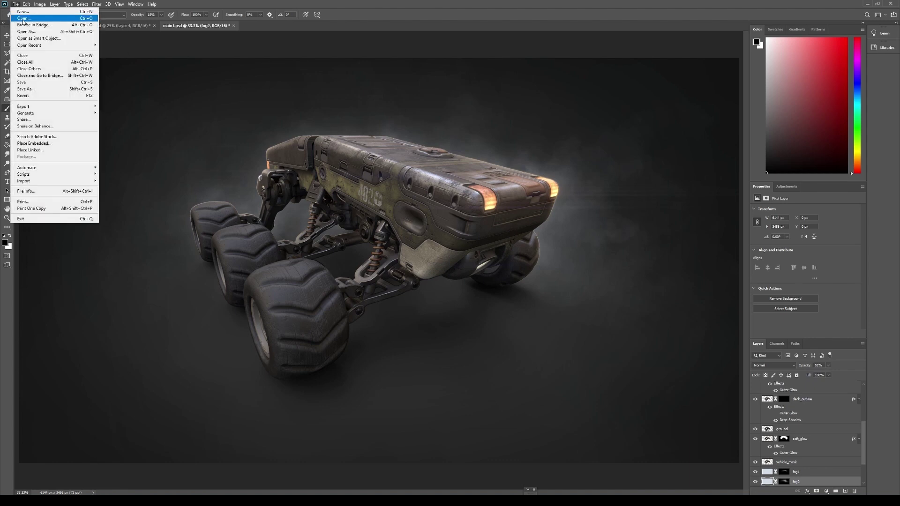
click(23, 18)
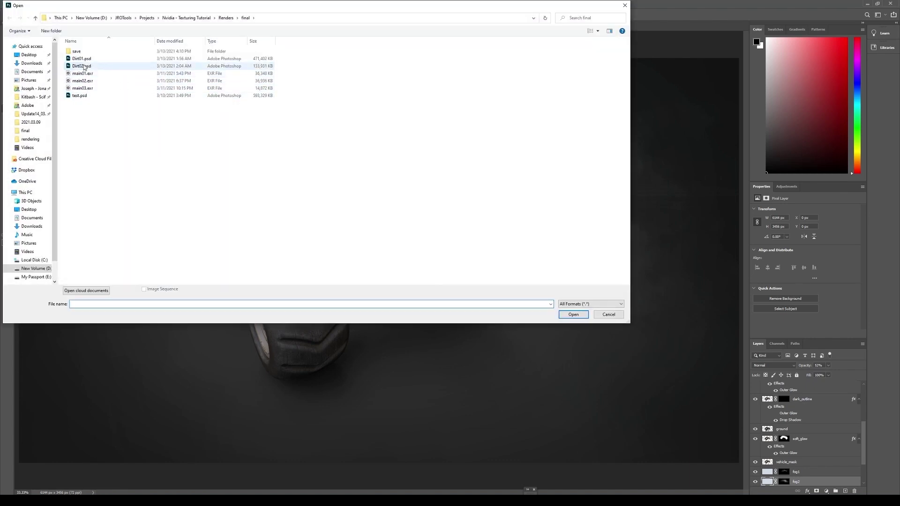
double_click(84, 68)
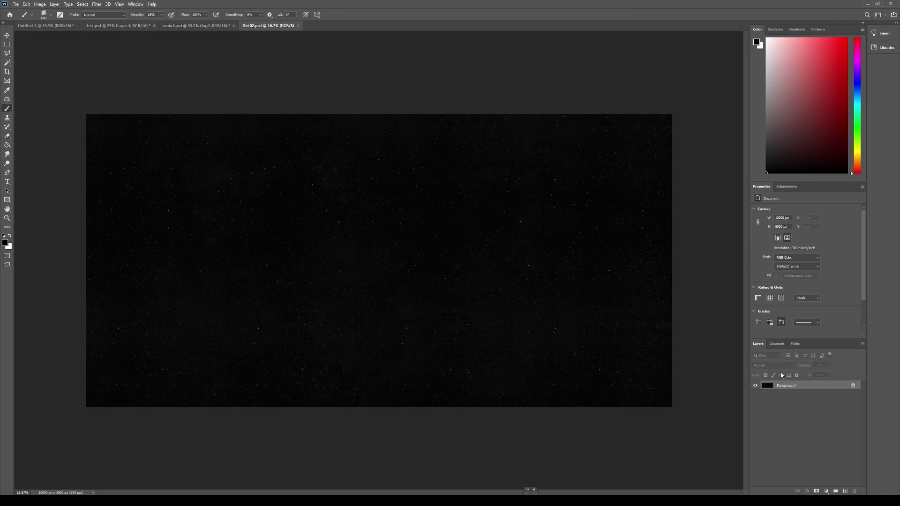
Duplicate Dirt02.psd's Background layer into main1.psd and return to that document
right_click(790, 389)
click(816, 404)
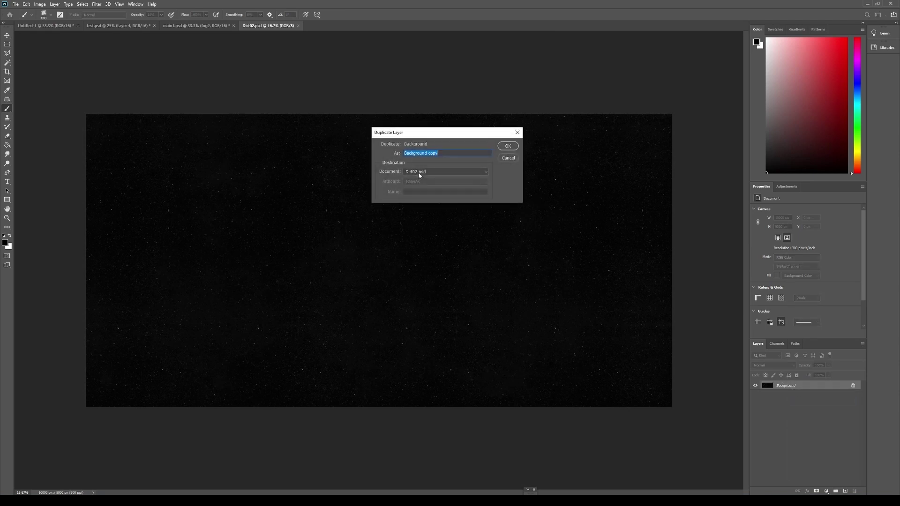
click(424, 171)
click(428, 190)
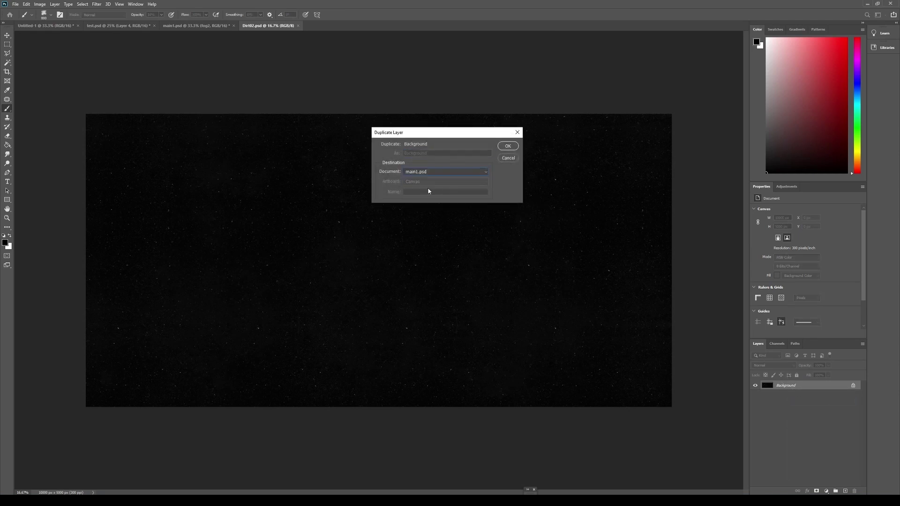
click(507, 146)
click(196, 25)
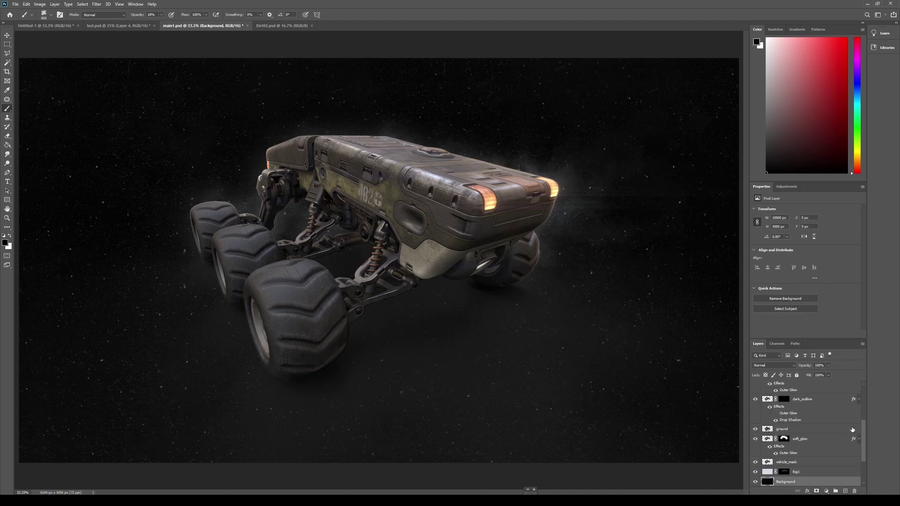
Move the dirt Background layer above inner_glow and set it to Screen blending at 52% opacity
drag(823, 481, 787, 382)
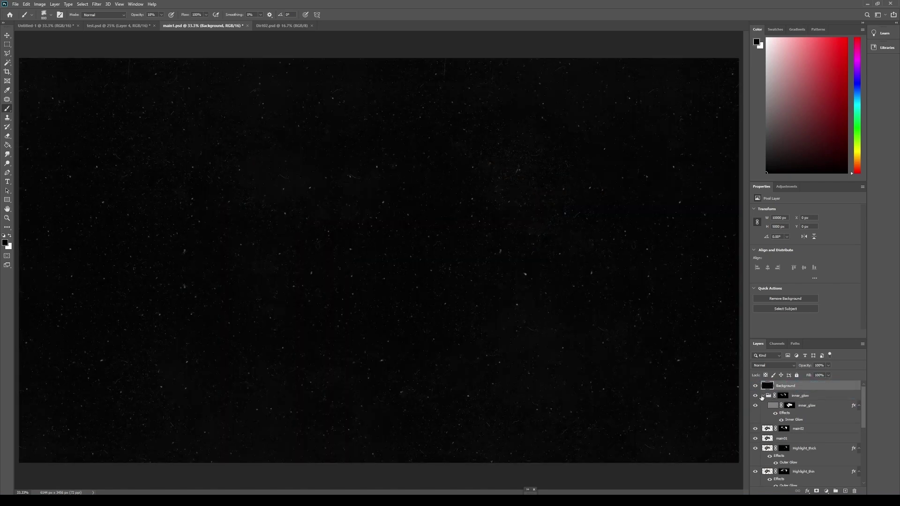
click(763, 396)
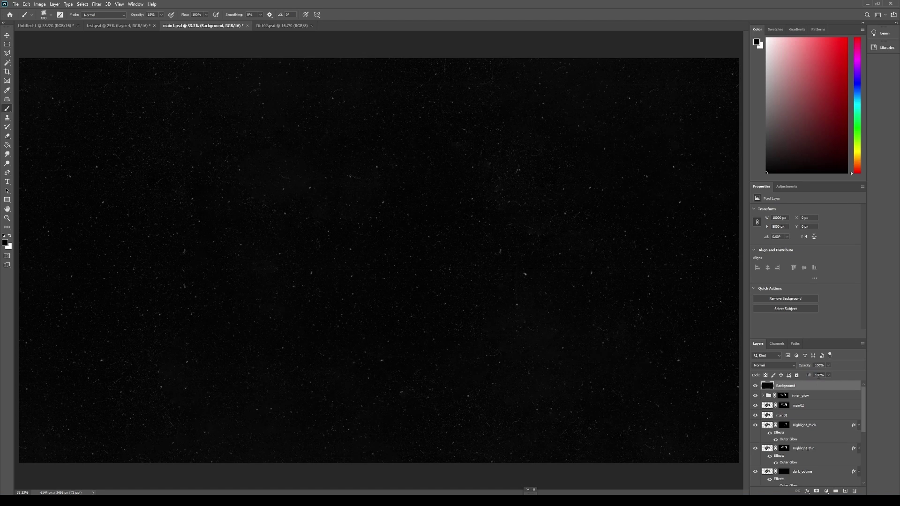
click(774, 365)
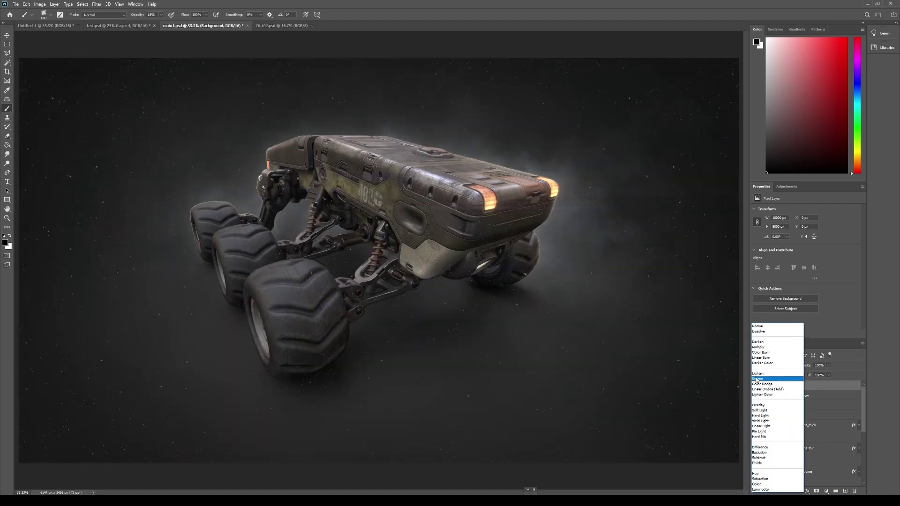
click(768, 379)
drag(828, 366, 812, 375)
Add a black-filled mask to the dirt layer and paint white smoke-brush dabs near the headlights
click(817, 491)
key(g)
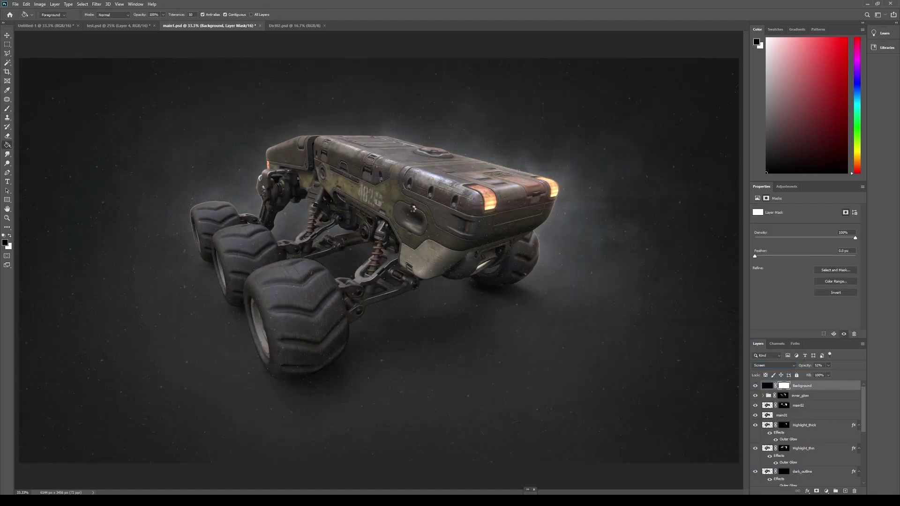
click(556, 204)
key(b)
key(x)
click(556, 204)
Scale the dirt layer down with Free Transform and apply the transformation
key(ctrl+t)
key(ctrl+minus)
key(ctrl+minus)
key(ctrl+minus)
drag(686, 405, 610, 368)
key(Return)
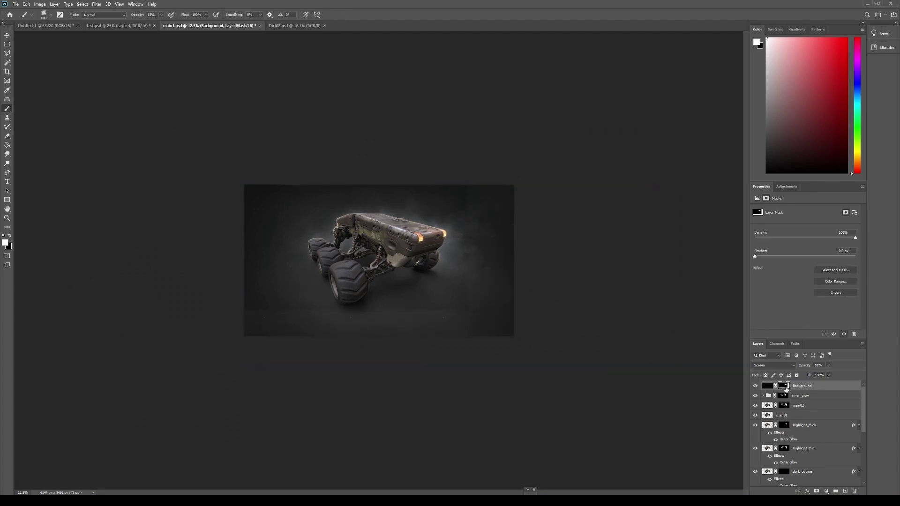
Paint more white smoke-brush dabs into the dirt layer's mask around the vehicle's roof, headlights and surroundings
key(g)
key(x)
key(ctrl+plus)
key(ctrl+plus)
key(ctrl+plus)
key(ctrl+plus)
drag(731, 377, 518, 420)
key(b)
key(x)
click(458, 192)
mouse_move(193, 405)
mouse_down()
mouse_move(390, 350)
mouse_move(460, 471)
mouse_up()
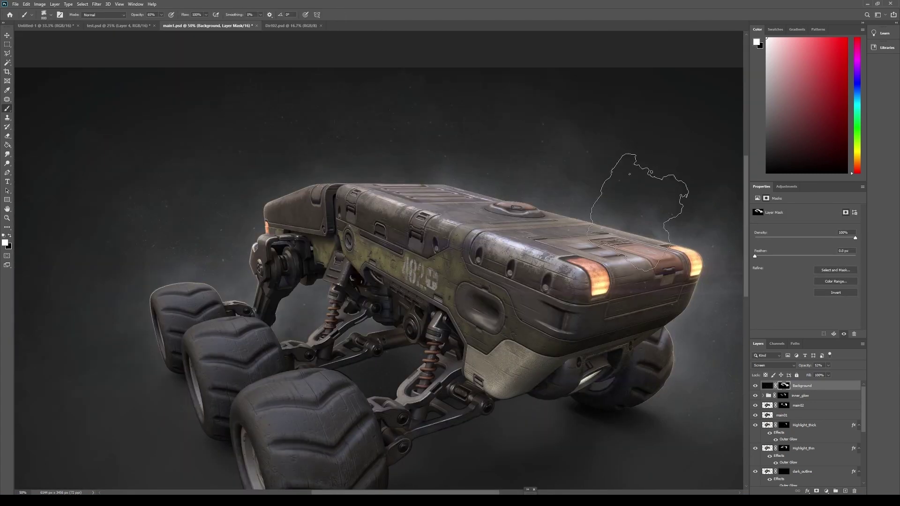
drag(703, 310, 431, 232)
drag(557, 426, 568, 371)
Raise the dirt layer's opacity to 63%
key(x)
key(ctrl+minus)
key(x)
drag(828, 365, 831, 375)
key(x)
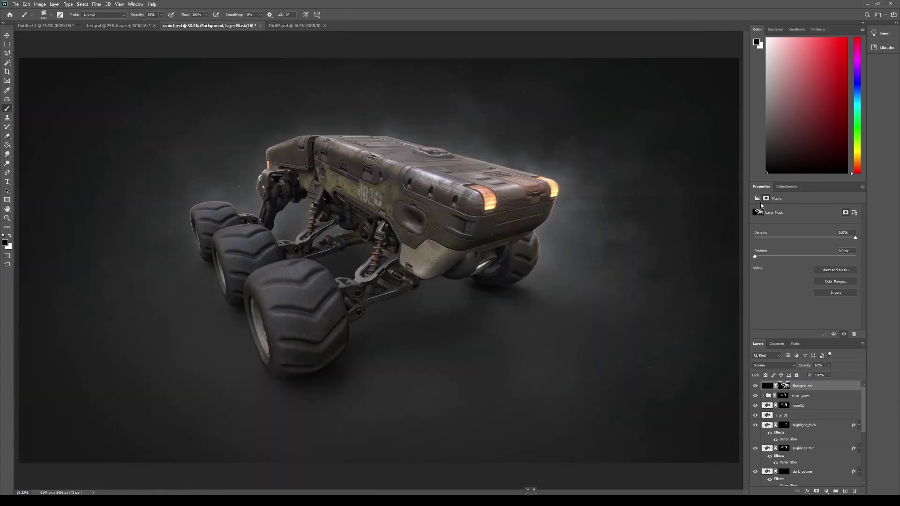
Set the brush opacity to 50% and touch up the dirt mask around the headlights and vehicle body
key(x)
key(5)
key(x)
key(ctrl+plus)
key(ctrl+plus)
drag(521, 448, 381, 407)
drag(731, 214, 608, 322)
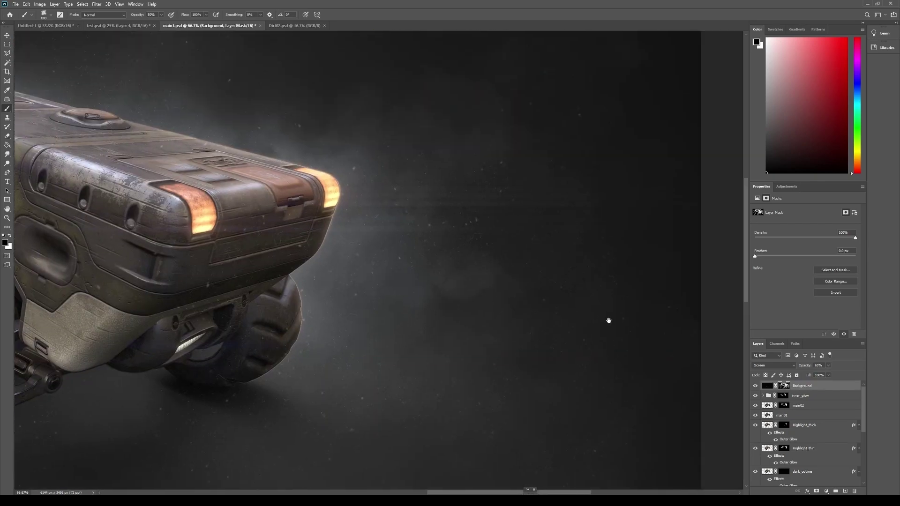
key(ctrl+minus)
drag(202, 293, 700, 338)
key(x)
click(180, 262)
mouse_move(490, 237)
mouse_down()
mouse_move(479, 229)
mouse_move(411, 284)
mouse_move(535, 289)
mouse_move(554, 352)
mouse_up()
Refine the dirt mask over the vehicle and the area above it with a smaller smoke brush
key(ctrl+minus)
key(ctrl+minus)
key(x)
scroll(412, 161, up, 4)
key(x)
key(ctrl+minus)
key(x)
key(bracketleft)
key(bracketleft)
key(bracketleft)
key(bracketleft)
key(bracketleft)
key(bracketleft)
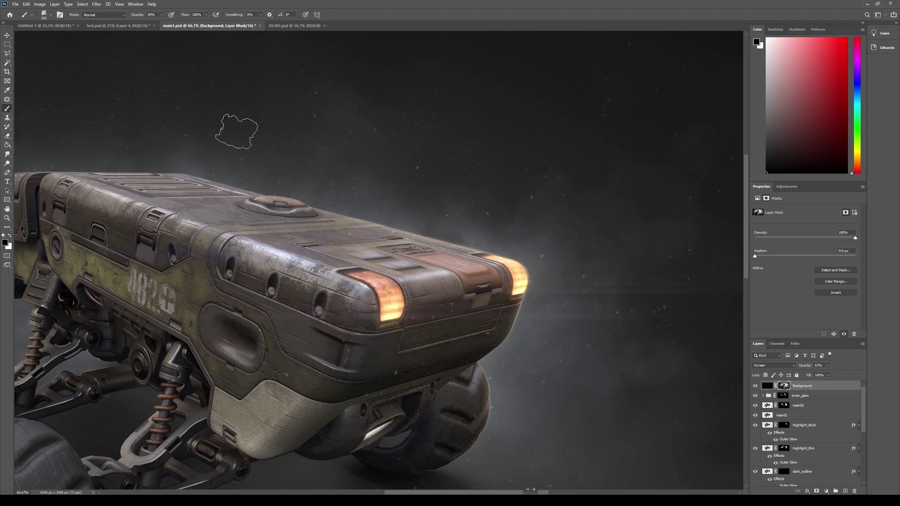
key(ctrl+minus)
key(ctrl+minus)
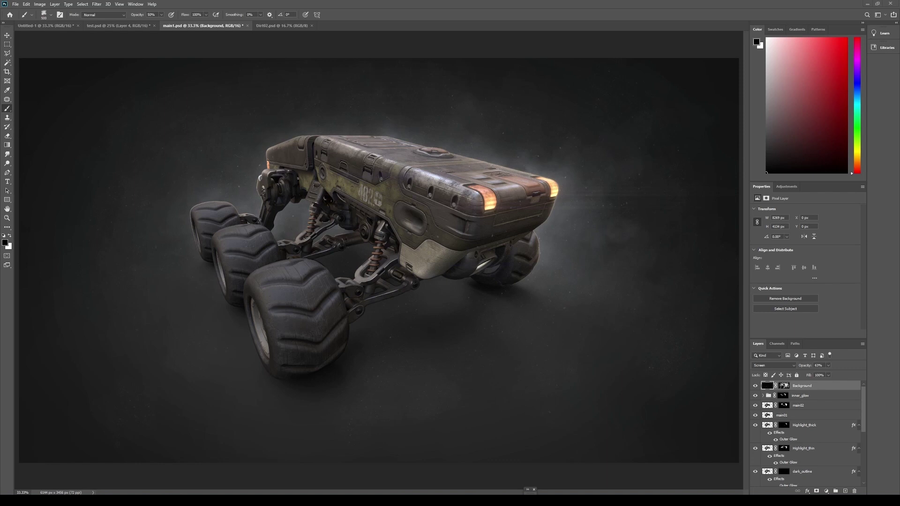
Add a Color Balance adjustment layer above the dirt layer and shift its highlights towards red and yellow
click(790, 187)
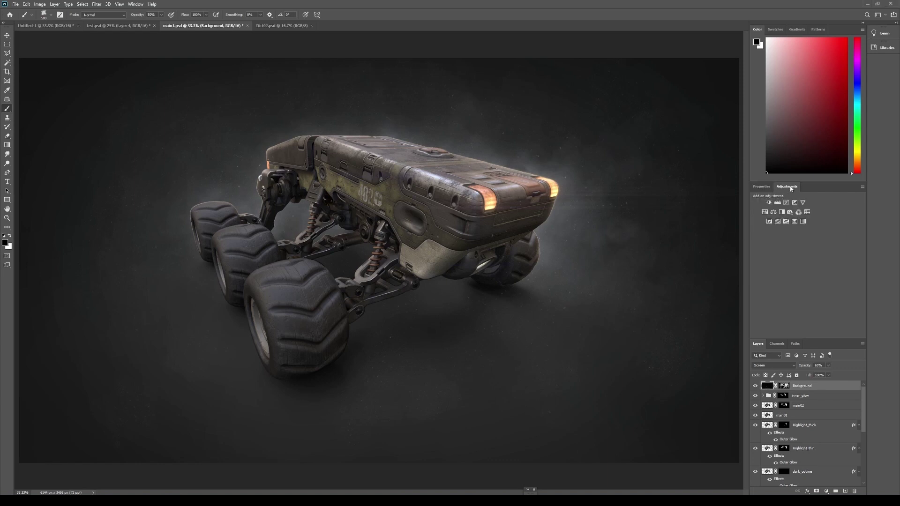
click(774, 212)
click(793, 211)
click(791, 226)
drag(795, 249, 792, 249)
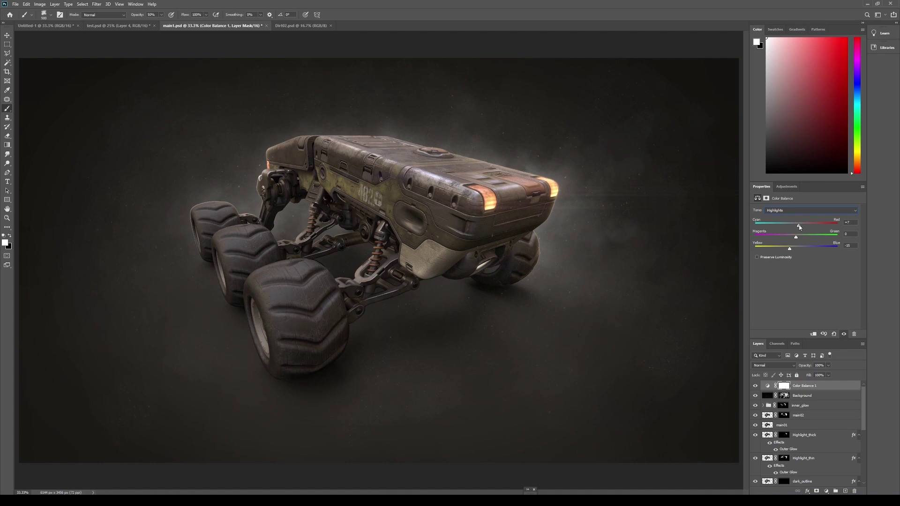
drag(789, 249, 791, 249)
Fill the Color Balance layer's mask with black to hide the warm tint
click(781, 388)
key(g)
key(x)
key(shift+g)
click(150, 177)
With a soft round brush at 27% opacity, paint white into the Color Balance mask around the front headlights
key(b)
click(51, 15)
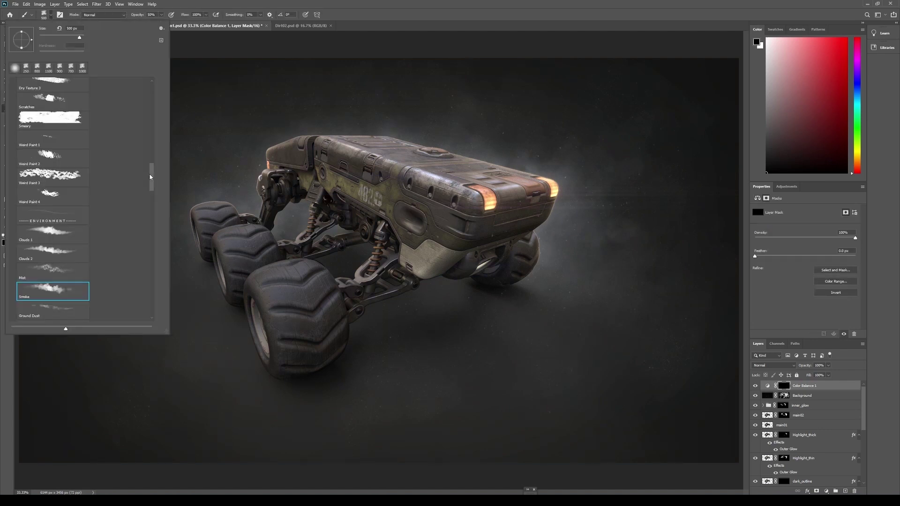
double_click(15, 68)
key(x)
click(161, 14)
drag(174, 27, 170, 28)
key(bracketright)
key(bracketright)
key(bracketright)
mouse_move(590, 176)
mouse_down()
mouse_move(504, 214)
mouse_move(486, 208)
mouse_move(478, 294)
mouse_up()
click(768, 386)
click(783, 386)
Soften the warm tint in the mask beyond the headlights with one dab of a larger black soft brush
key(bracketright)
key(bracketright)
key(bracketright)
key(bracketright)
key(bracketright)
key(x)
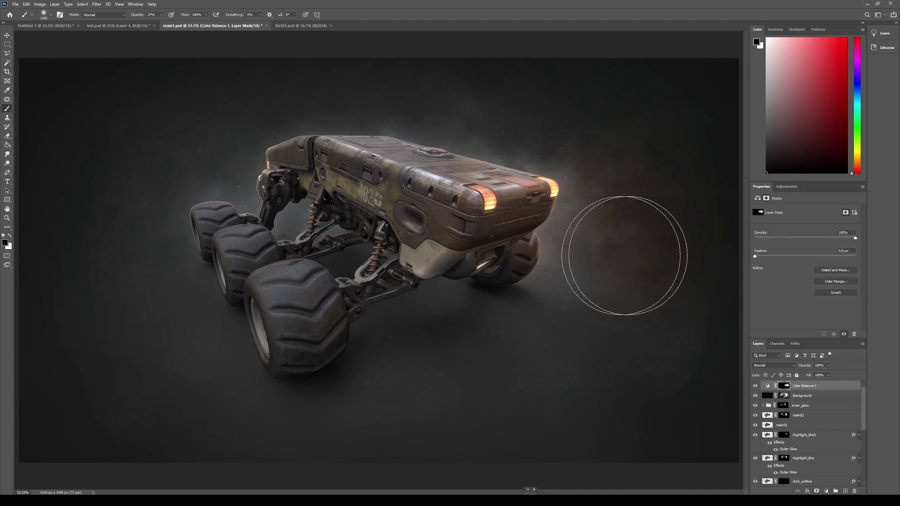
click(625, 255)
Switch to a smaller white brush and lower the warm Color Balance layer's opacity to 84%
key(bracketleft)
key(bracketleft)
key(bracketleft)
key(bracketleft)
key(bracketleft)
key(bracketleft)
key(bracketleft)
key(x)
click(829, 365)
drag(831, 375, 825, 375)
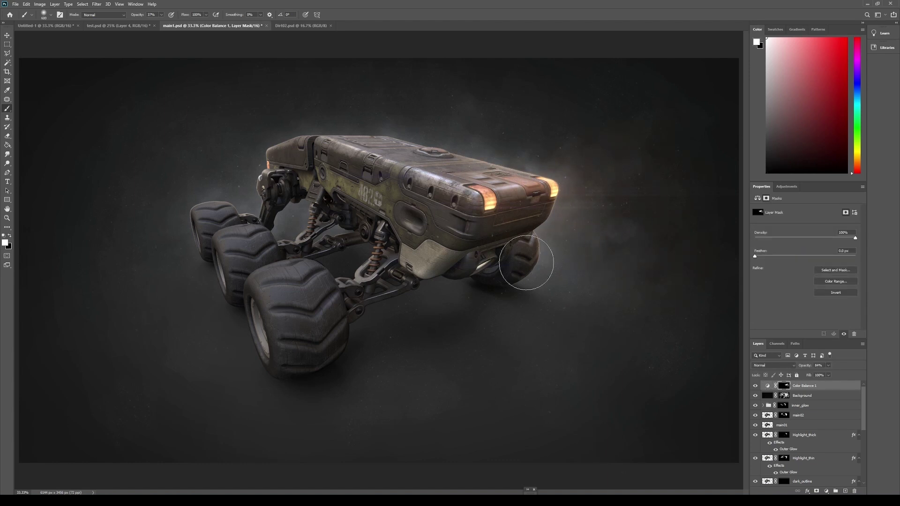
Add a second Color Balance layer, shifting shadows towards cyan and blue and highlights towards cyan and magenta
key(x)
click(786, 186)
click(773, 213)
click(787, 210)
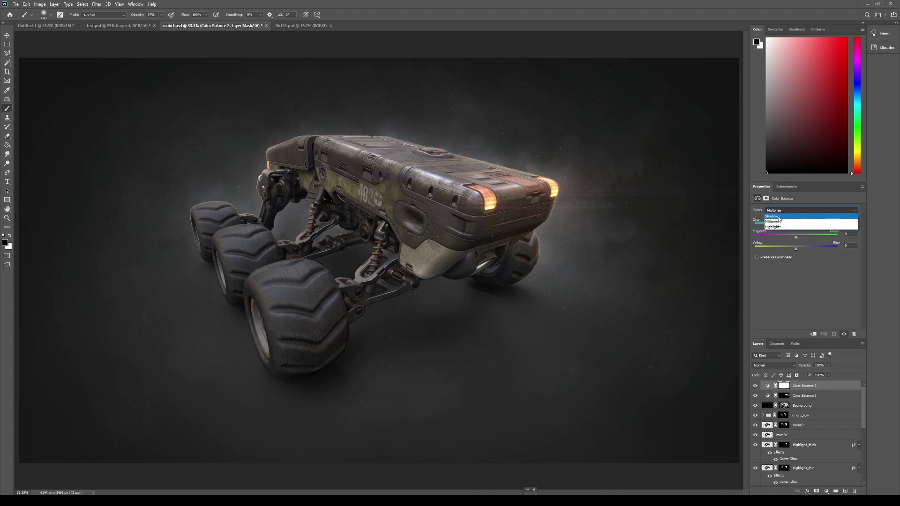
click(777, 216)
drag(796, 225, 788, 225)
drag(796, 248, 803, 248)
click(783, 210)
click(781, 227)
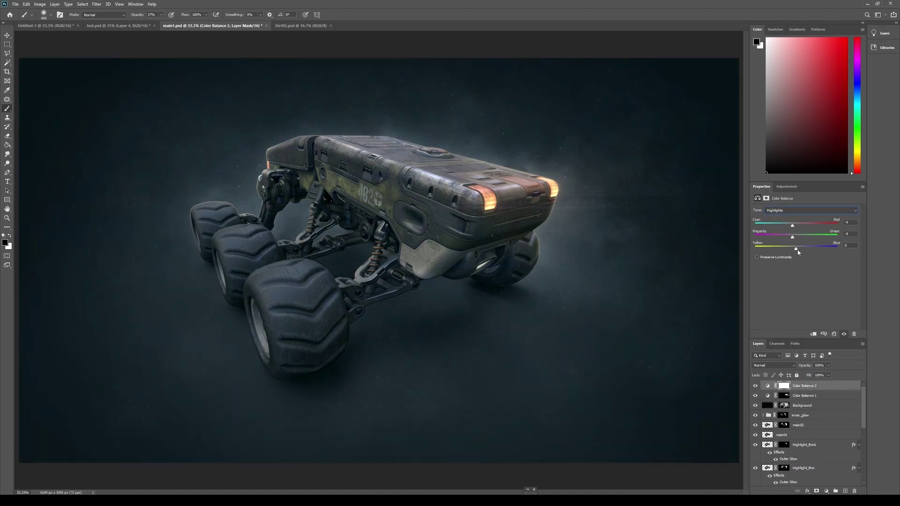
Lower the cool Color Balance layer's opacity to 54% and fill its mask with black
click(783, 385)
drag(828, 365, 814, 376)
key(g)
click(210, 164)
key(shift+g)
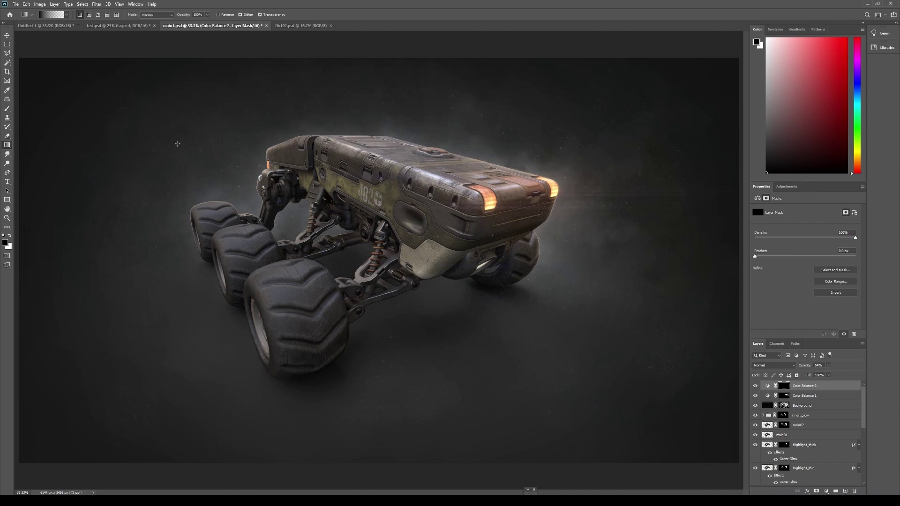
Draw a white-to-transparent gradient across the cool layer's mask from the image's left side and reduce the layer's opacity to 24%
key(x)
drag(178, 144, 469, 146)
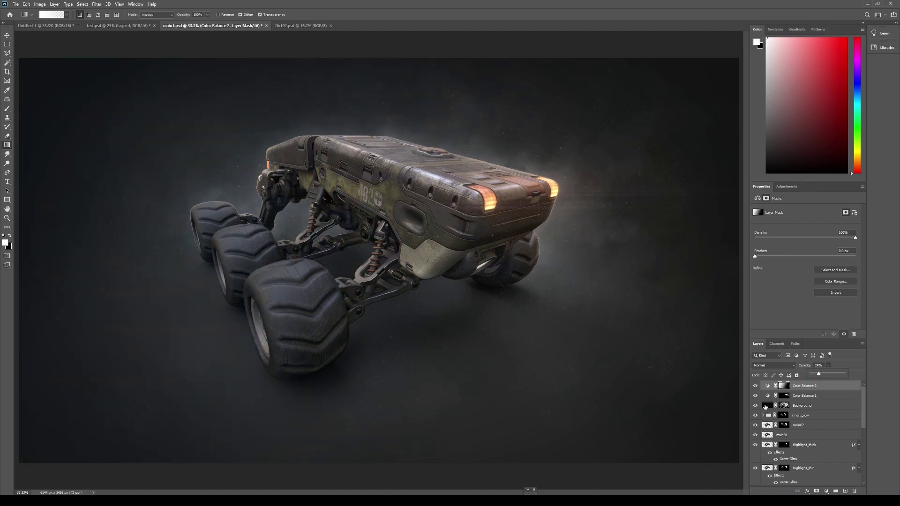
click(755, 385)
click(755, 385)
Turn on CMYK proof colors and add a Levels adjustment layer with a slightly lowered white input level
key(ctrl+y)
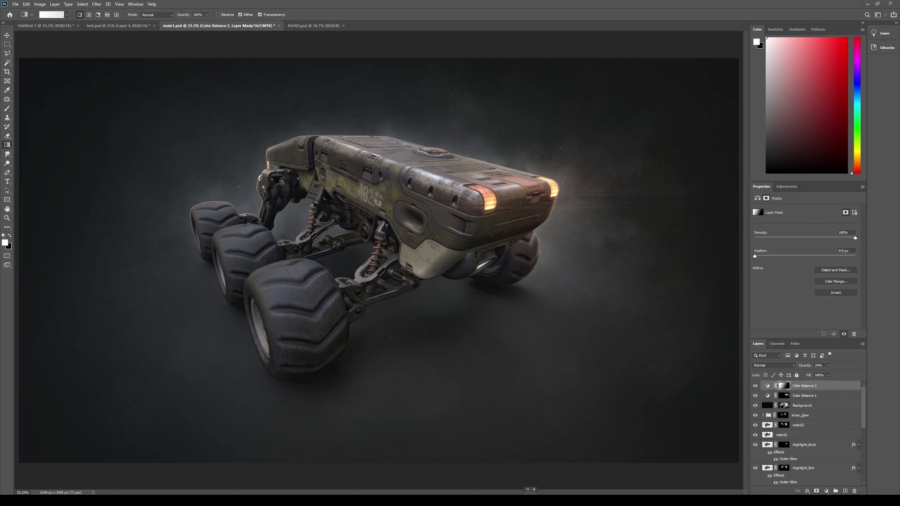
click(787, 187)
click(779, 204)
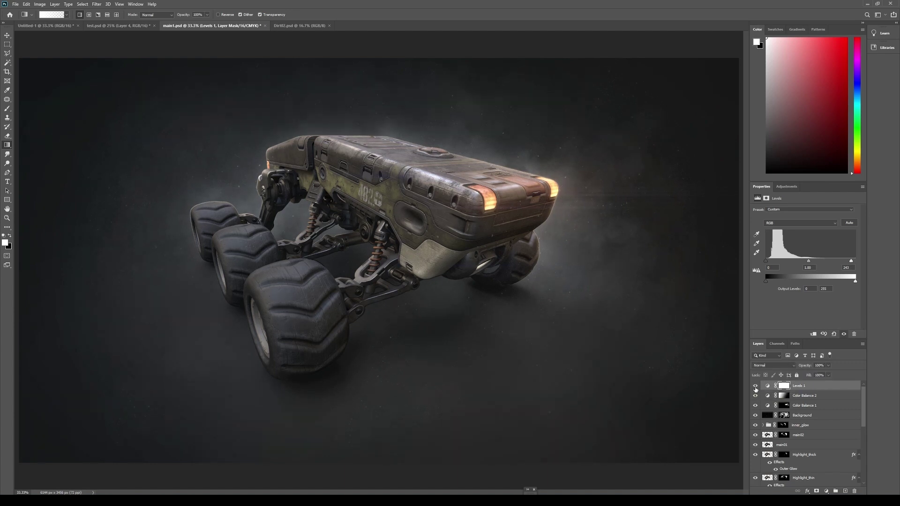
Create a new layer above background_gradient and fill it with mid-grey #7e7e7e using the Paint Bucket
scroll(852, 408, down, 10)
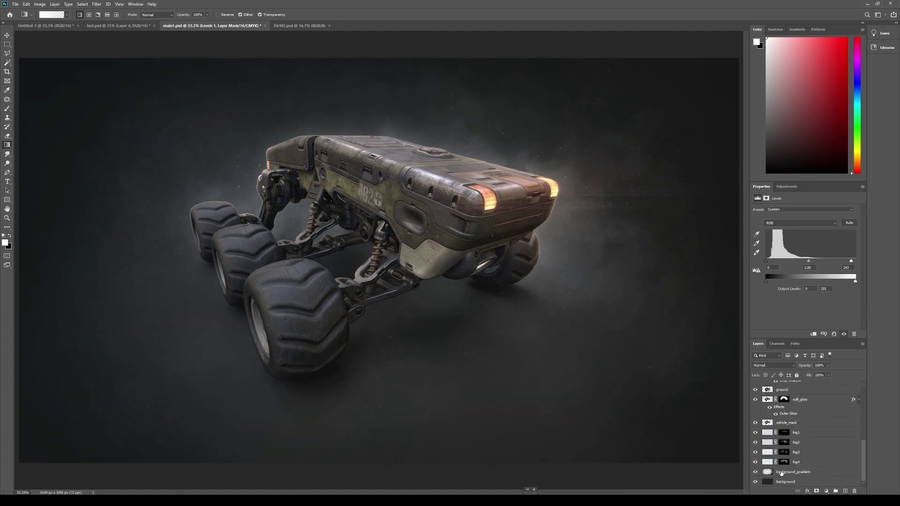
click(794, 471)
click(845, 491)
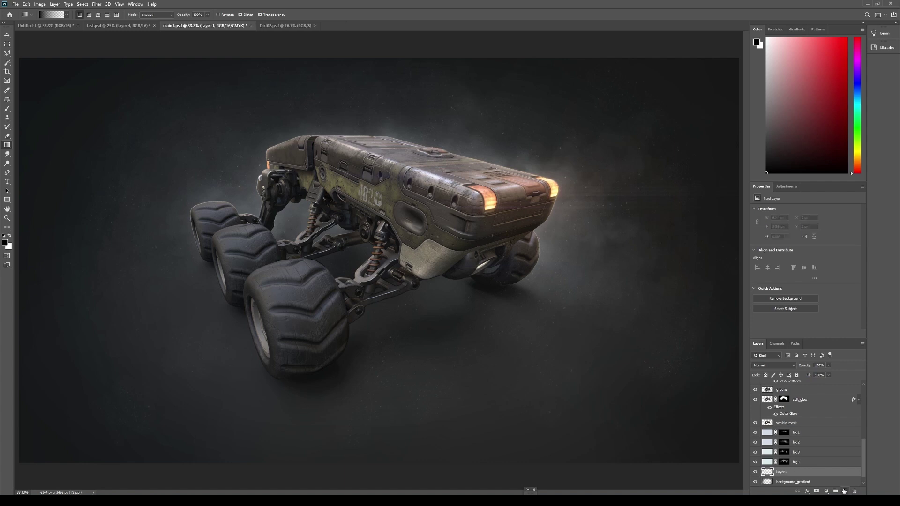
right_click(7, 144)
click(37, 152)
click(7, 242)
drag(642, 241, 546, 218)
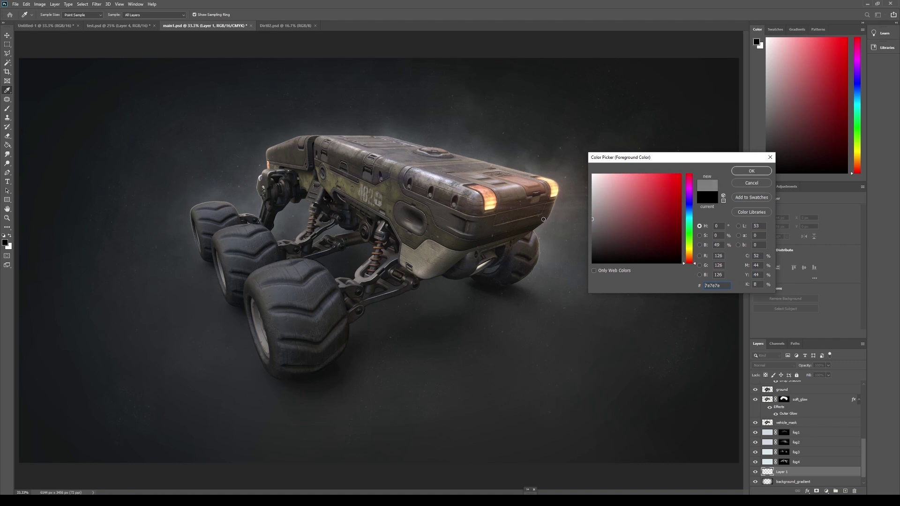
click(752, 171)
click(502, 241)
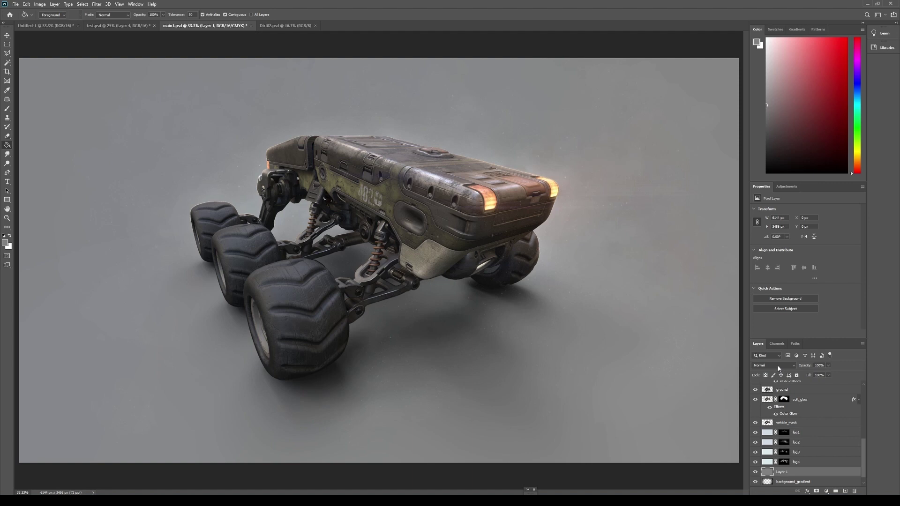
Add 12.99% Gaussian monochromatic noise to the grey layer and set its blending mode to Overlay
click(97, 3)
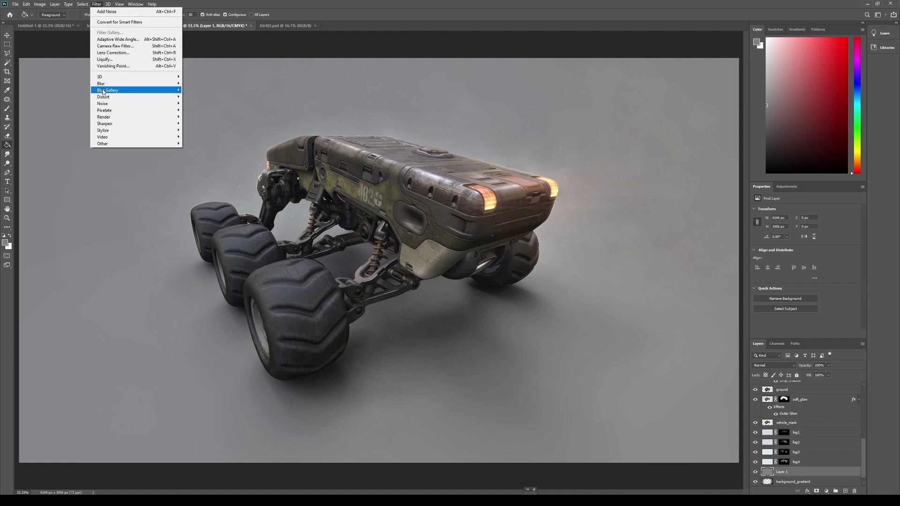
mouse_move(103, 103)
click(197, 103)
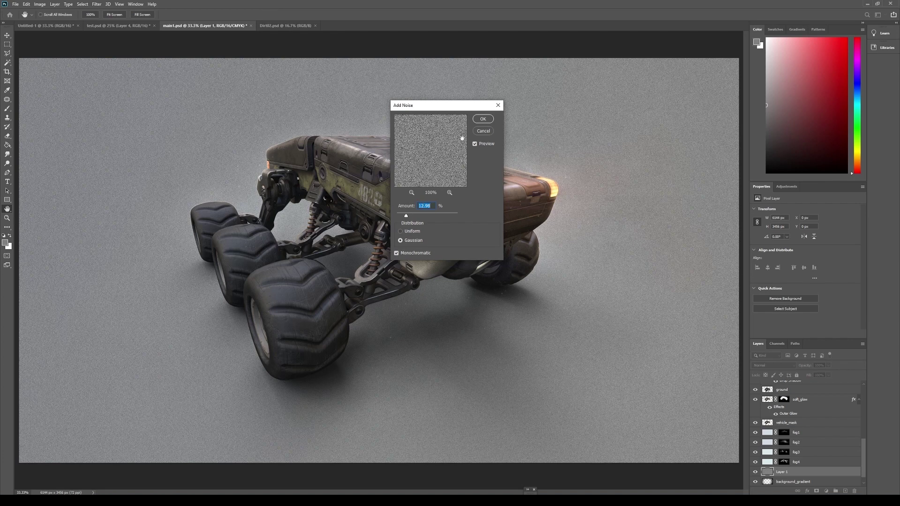
click(483, 120)
click(790, 366)
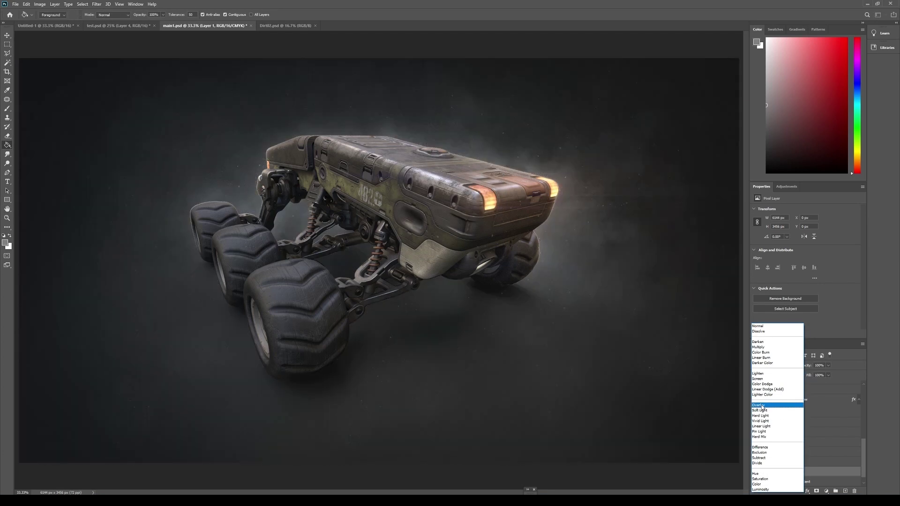
click(762, 407)
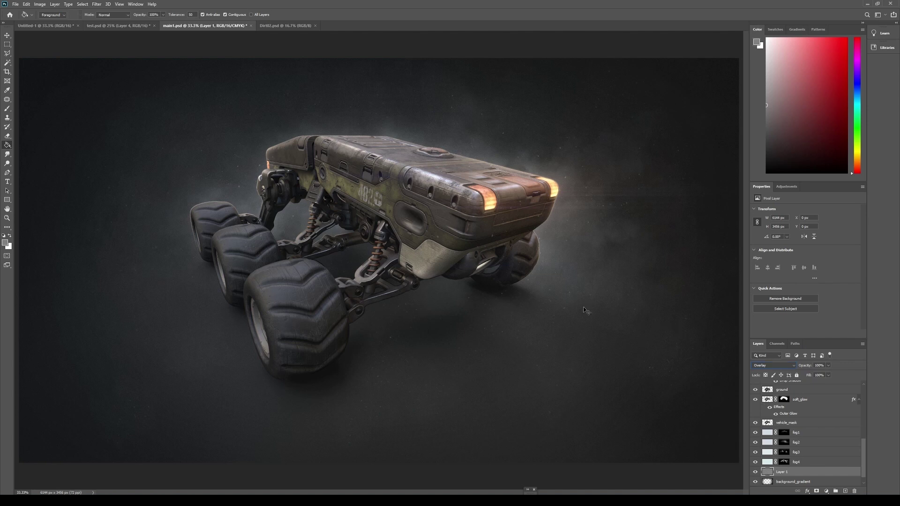
Examine the noise grain in the background beside the vehicle, comparing the noise layer hidden and shown
key(ctrl+plus)
drag(583, 305, 331, 227)
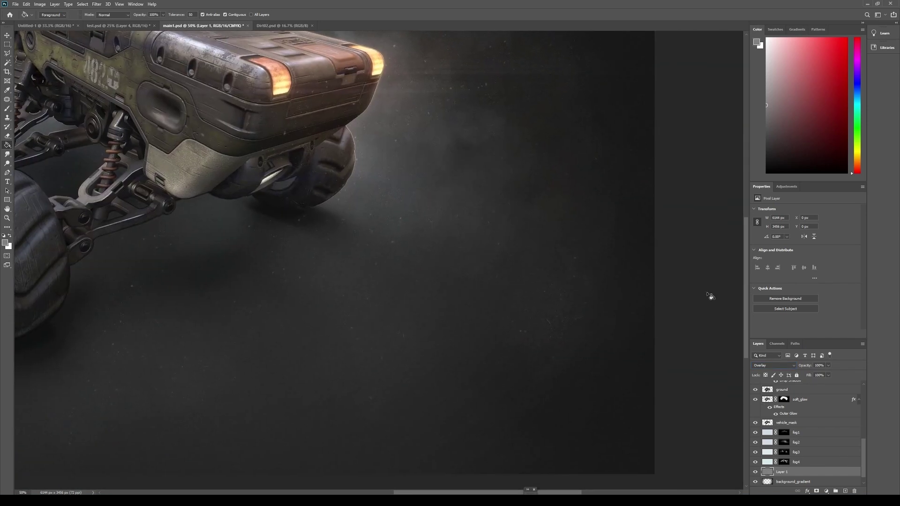
key(ctrl+plus)
key(ctrl+minus)
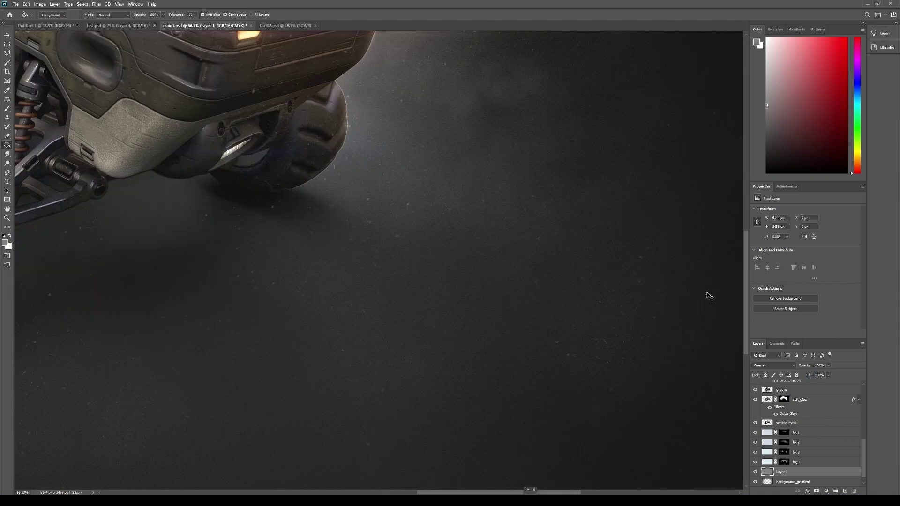
drag(709, 297, 575, 223)
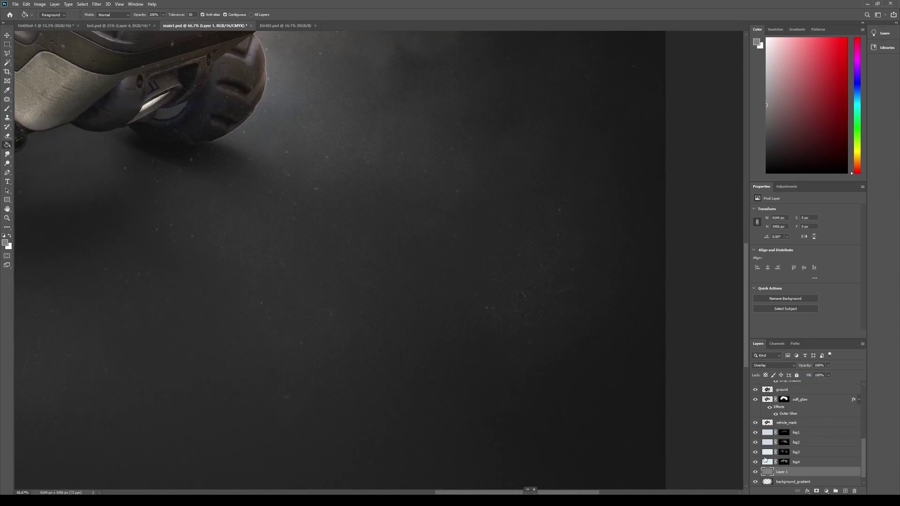
click(755, 475)
click(755, 472)
drag(403, 234, 459, 442)
Reduce the noise layer's opacity to 39% and check the grain around the vehicle
click(828, 375)
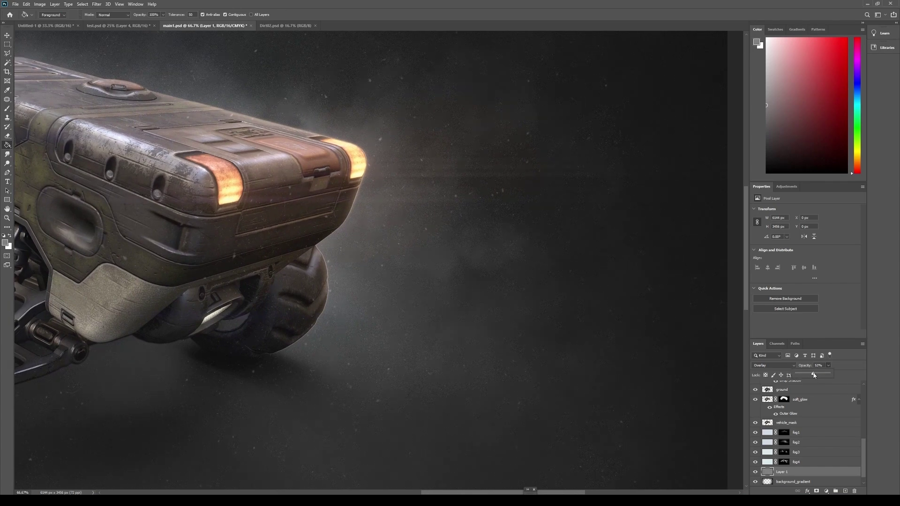
key(ctrl+plus)
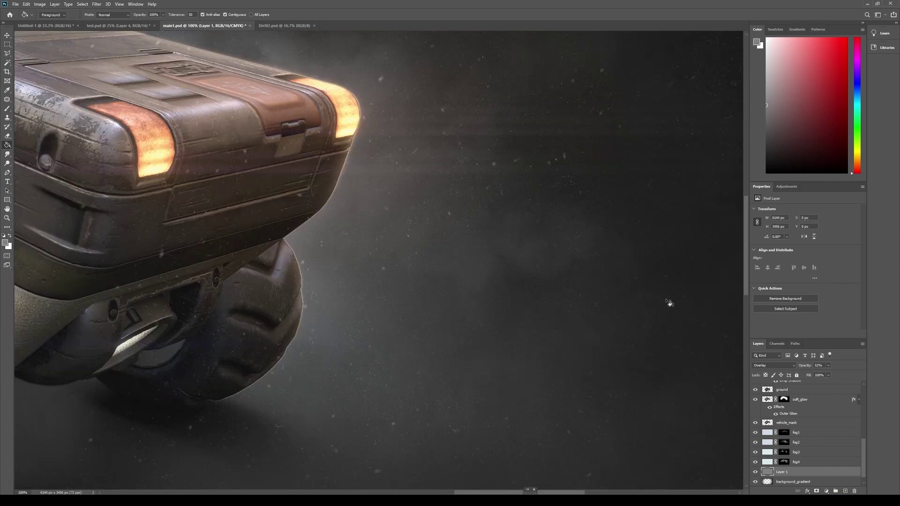
drag(490, 139, 558, 169)
key(ctrl+minus)
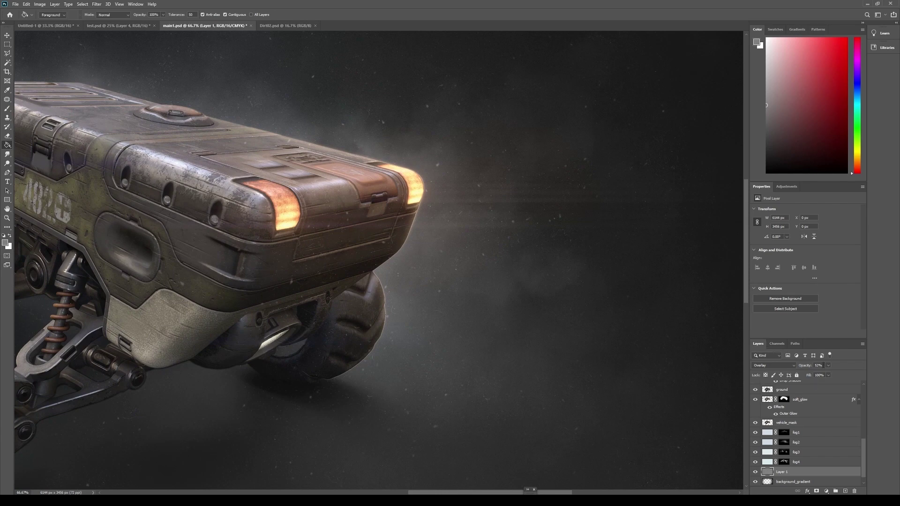
drag(826, 375, 825, 377)
click(875, 343)
drag(448, 331, 364, 169)
key(ctrl+plus)
key(ctrl+minus)
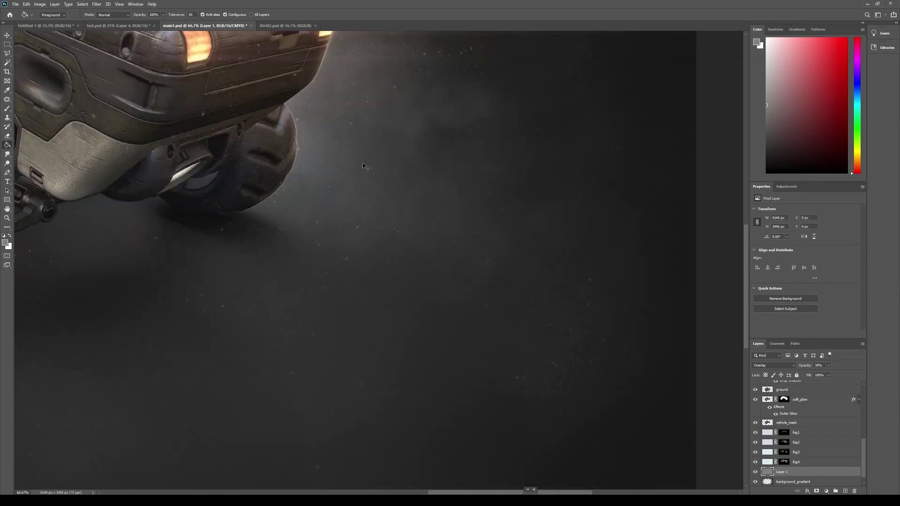
drag(239, 119, 569, 231)
drag(317, 142, 306, 193)
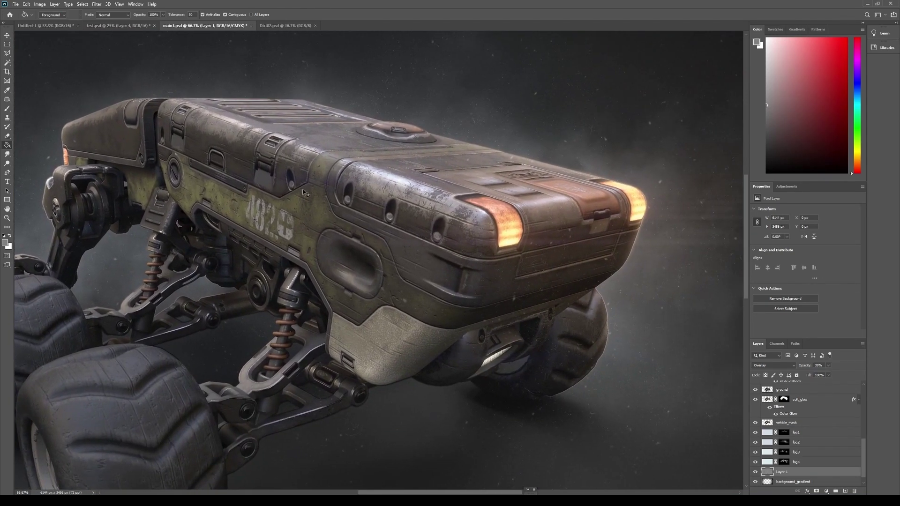
scroll(305, 192, down, 1)
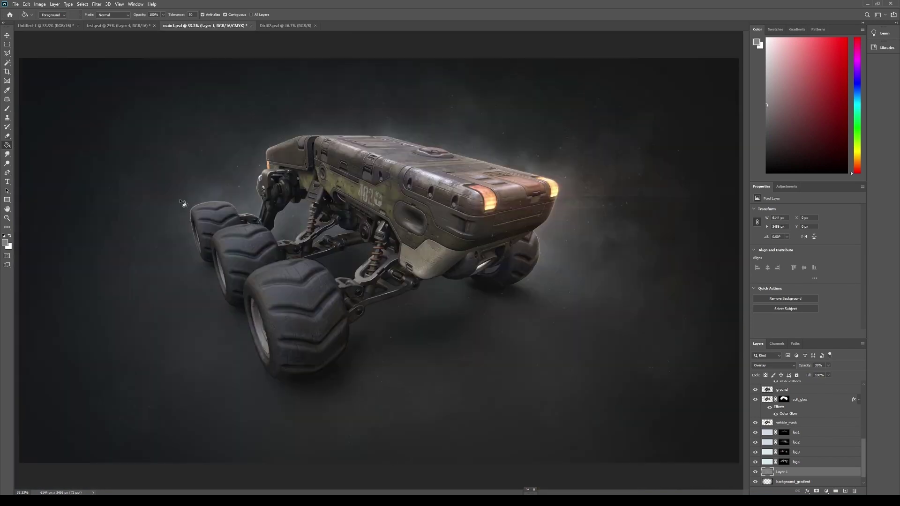
Select the Levels adjustment layer at the top of the layer stack
drag(864, 445, 864, 390)
click(821, 387)
click(786, 187)
click(778, 204)
key(ctrl+z)
Add a third Color Balance layer above Levels, shifting highlights towards red with slight magenta and yellow, and warm its shadows
click(786, 187)
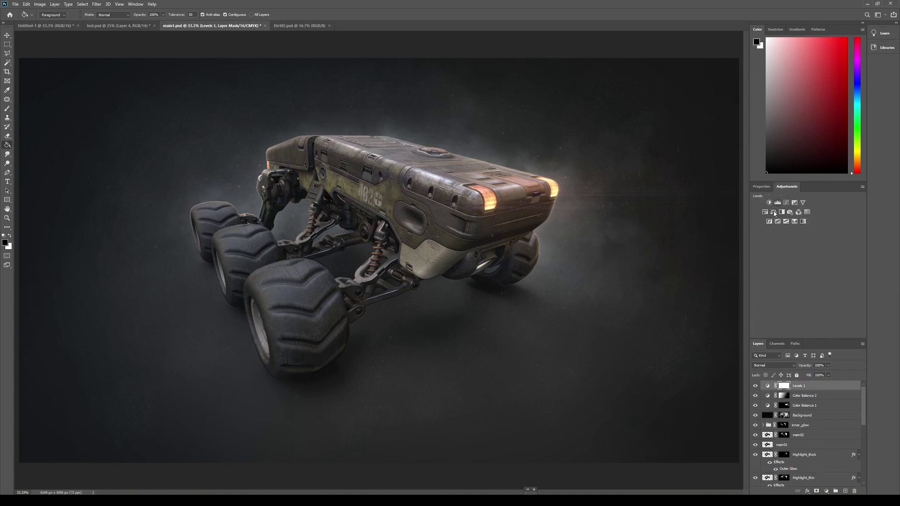
click(779, 213)
click(796, 211)
click(797, 227)
drag(796, 225, 795, 252)
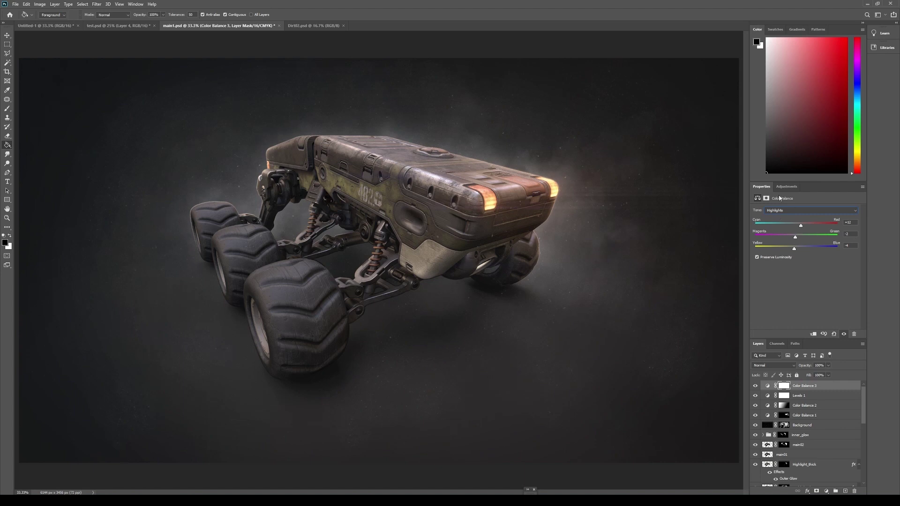
click(795, 211)
click(795, 216)
Draw linear gradients on the third Color Balance layer's mask, limiting the warm tint to the area around and beyond the headlights
click(786, 386)
key(shift+g)
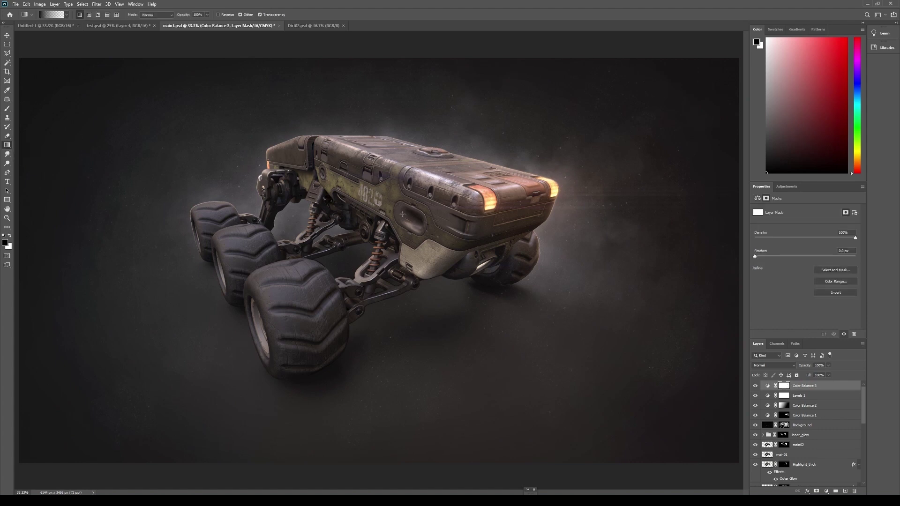
drag(386, 185, 475, 226)
drag(553, 88, 601, 181)
drag(527, 73, 604, 186)
drag(432, 451, 568, 315)
Reduce the third Color Balance layer's opacity to 60% and inspect its effect around the vehicle's headlights
click(828, 366)
drag(819, 375, 817, 375)
click(756, 387)
key(ctrl+minus)
key(ctrl+plus)
key(ctrl+plus)
key(ctrl+plus)
drag(692, 272, 485, 356)
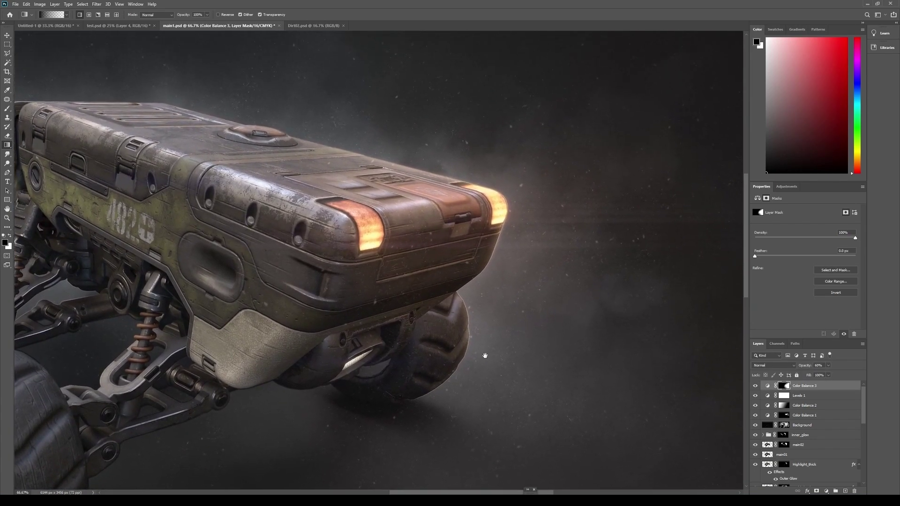
scroll(485, 355, down, 2)
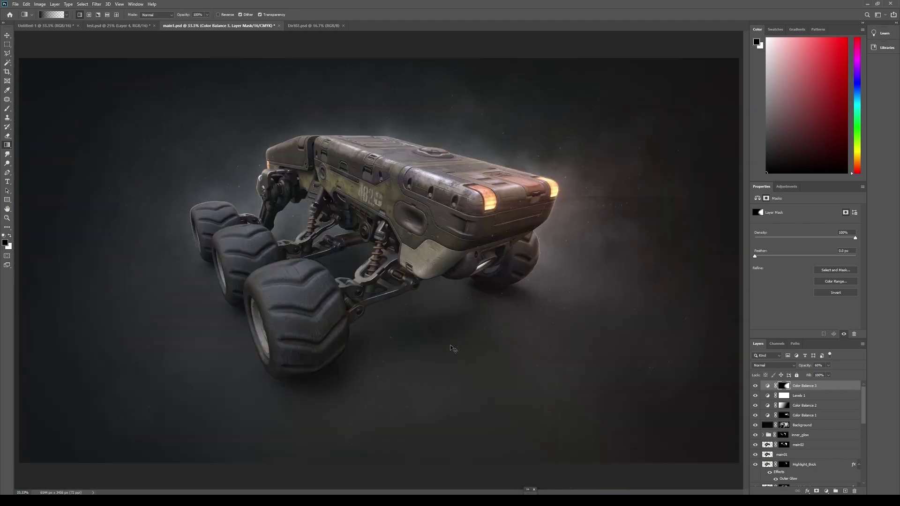